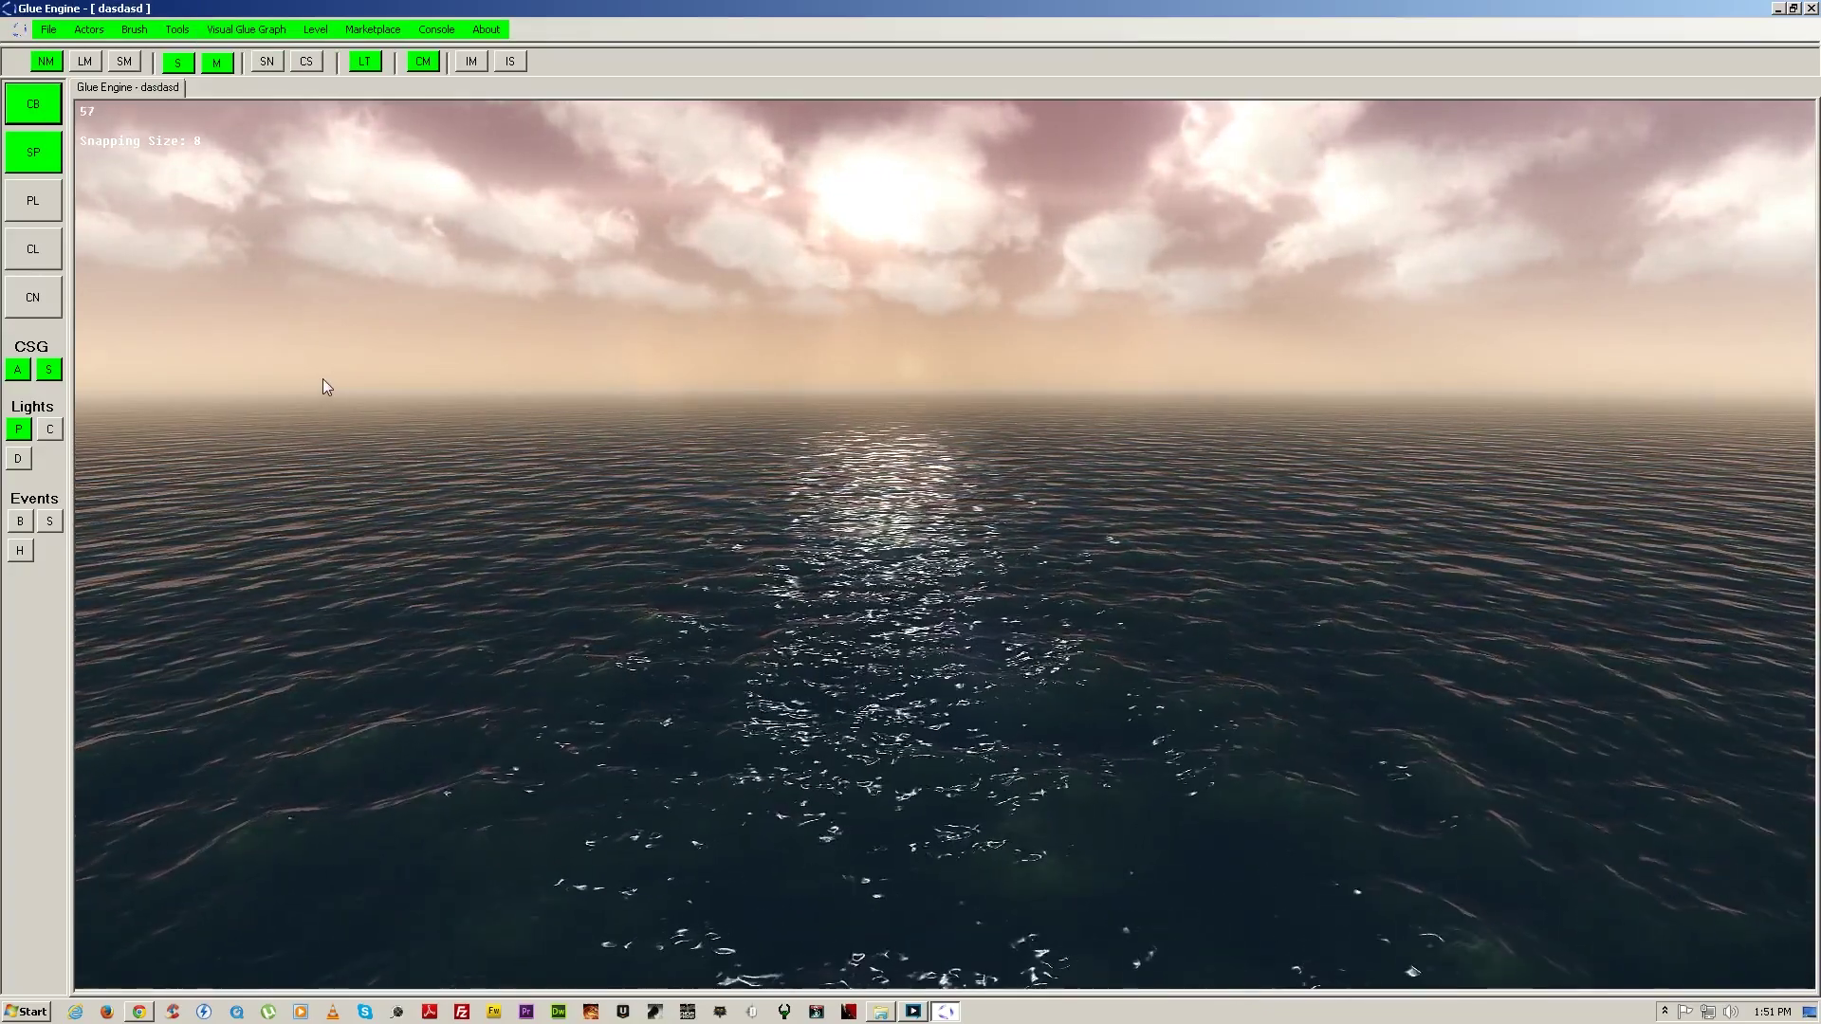
# Step: Toggle the scene's lens flare off and back on
pyautogui.click(177, 32)
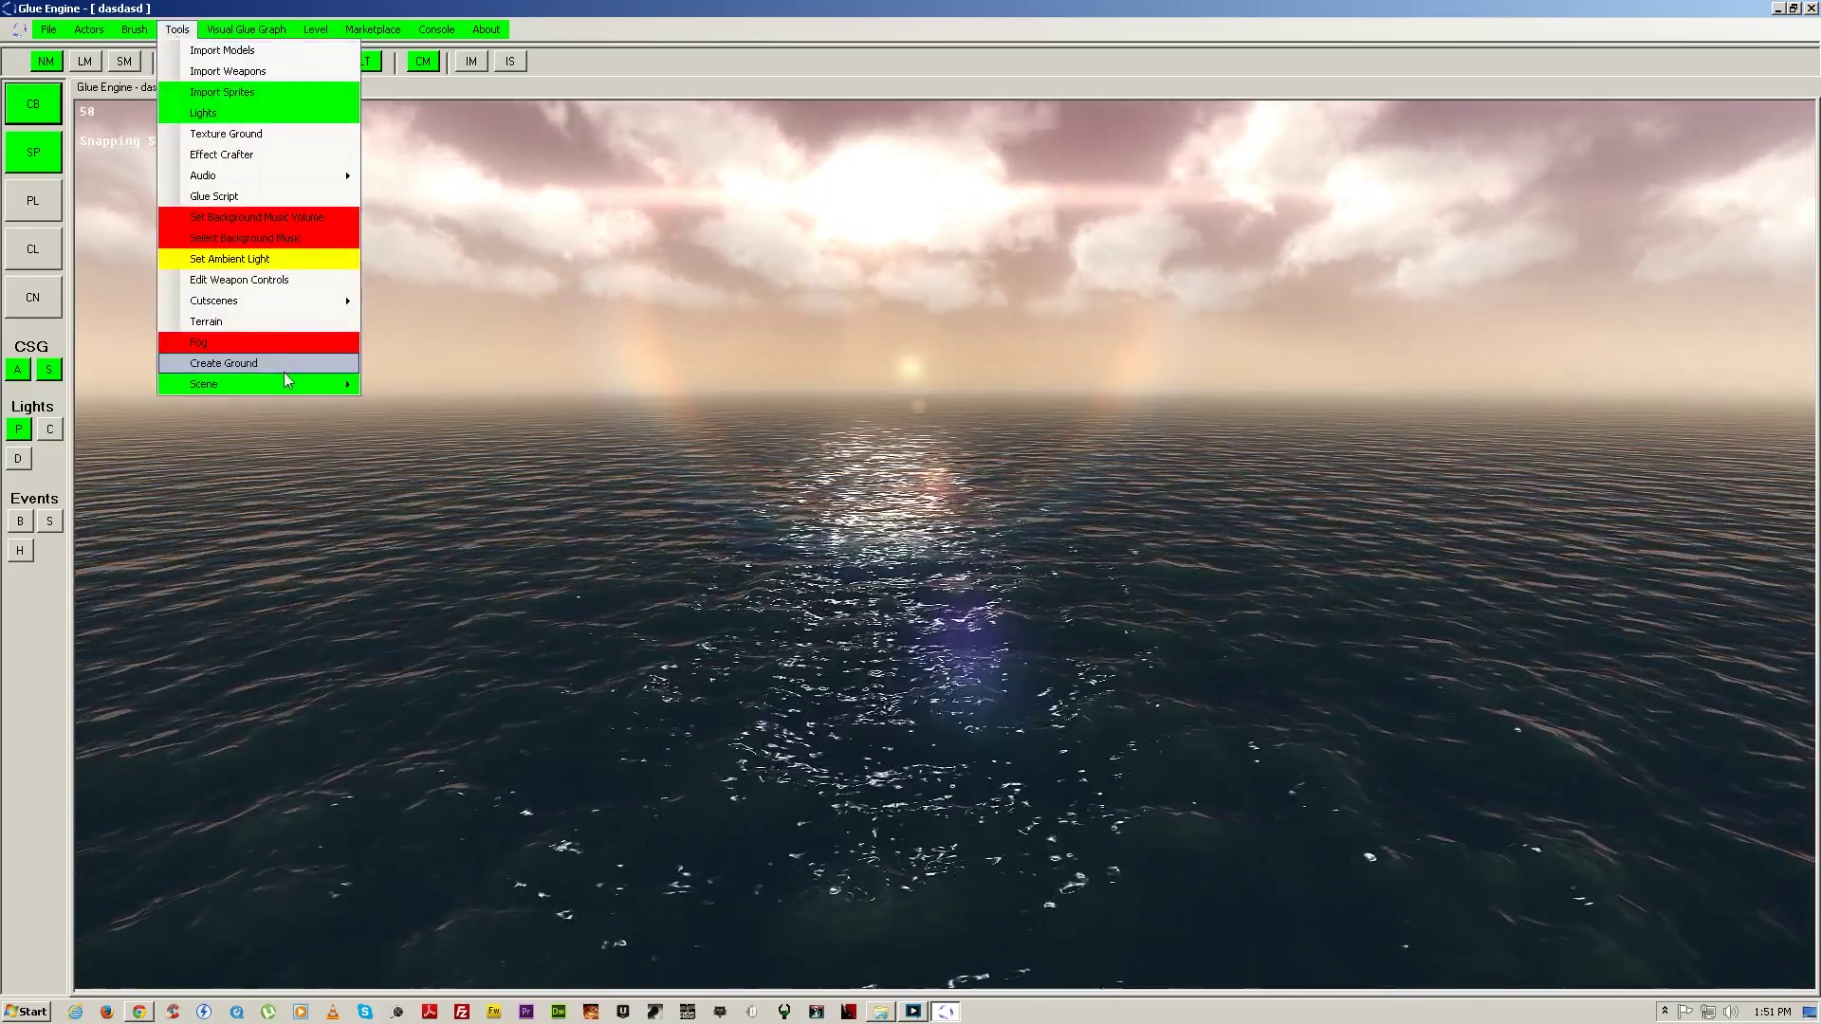
pyautogui.moveTo(281, 381)
pyautogui.moveTo(397, 388)
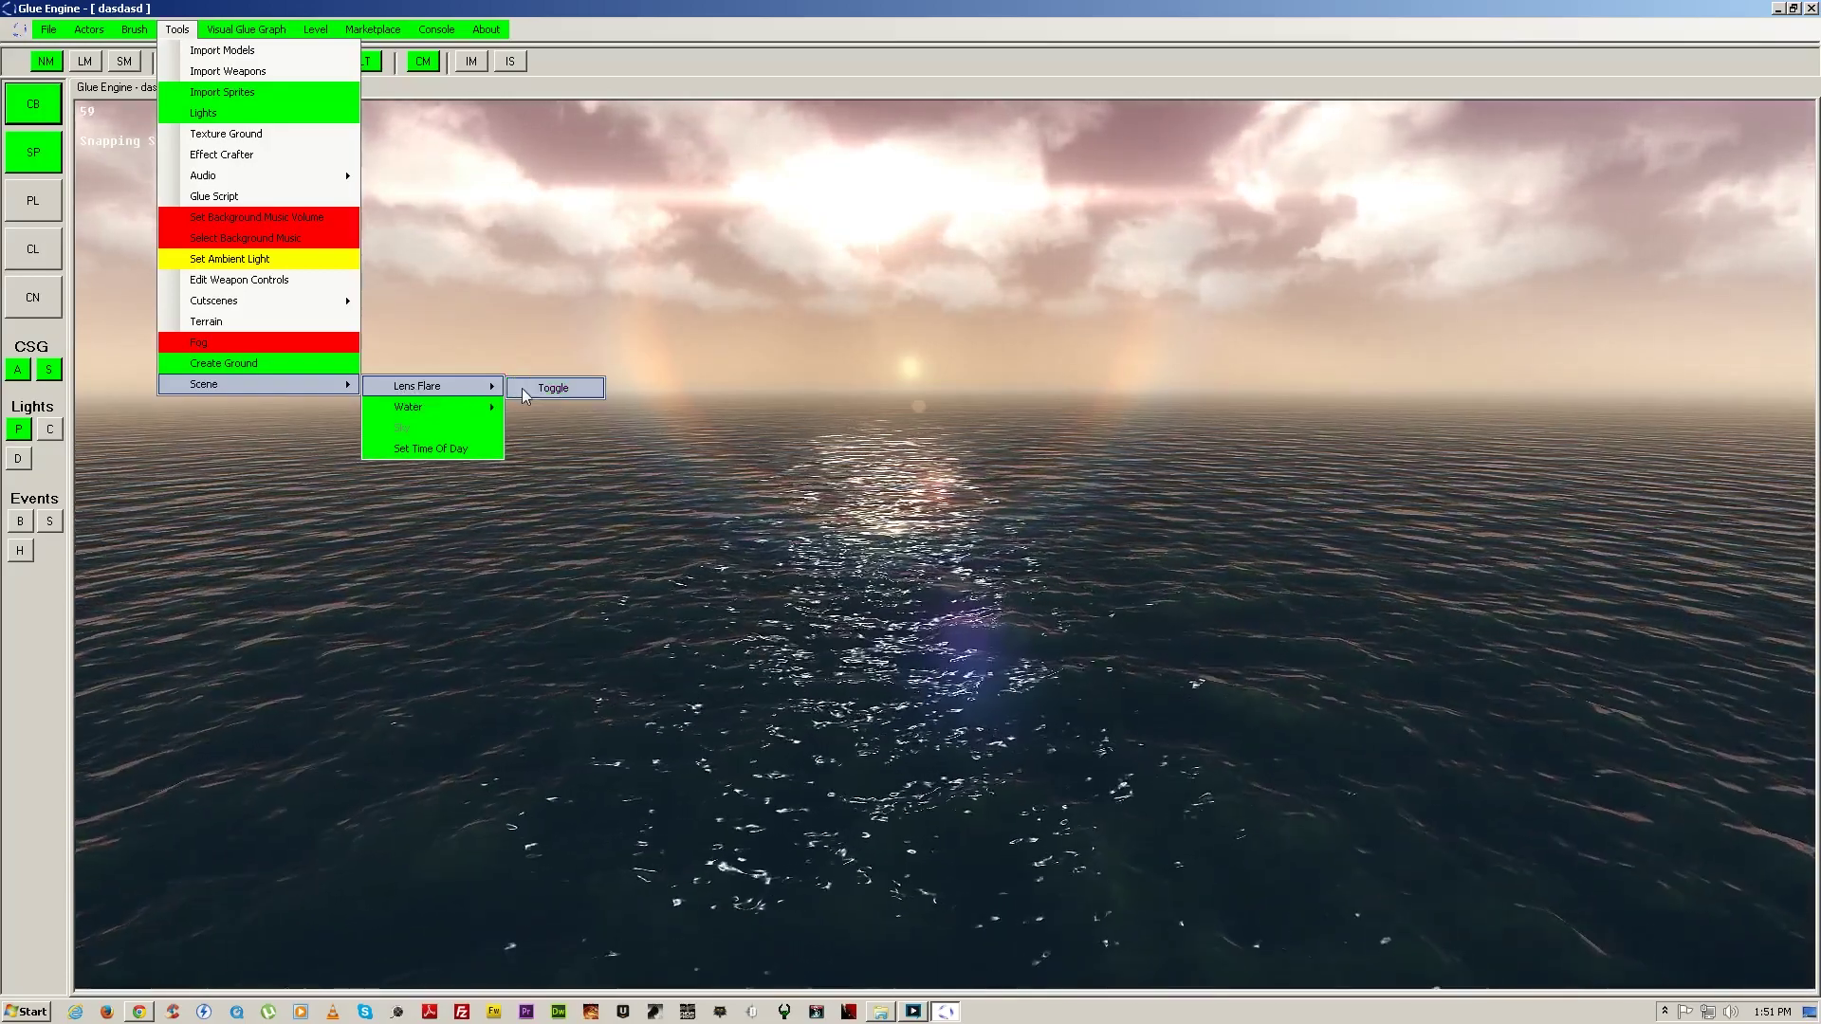
pyautogui.click(557, 391)
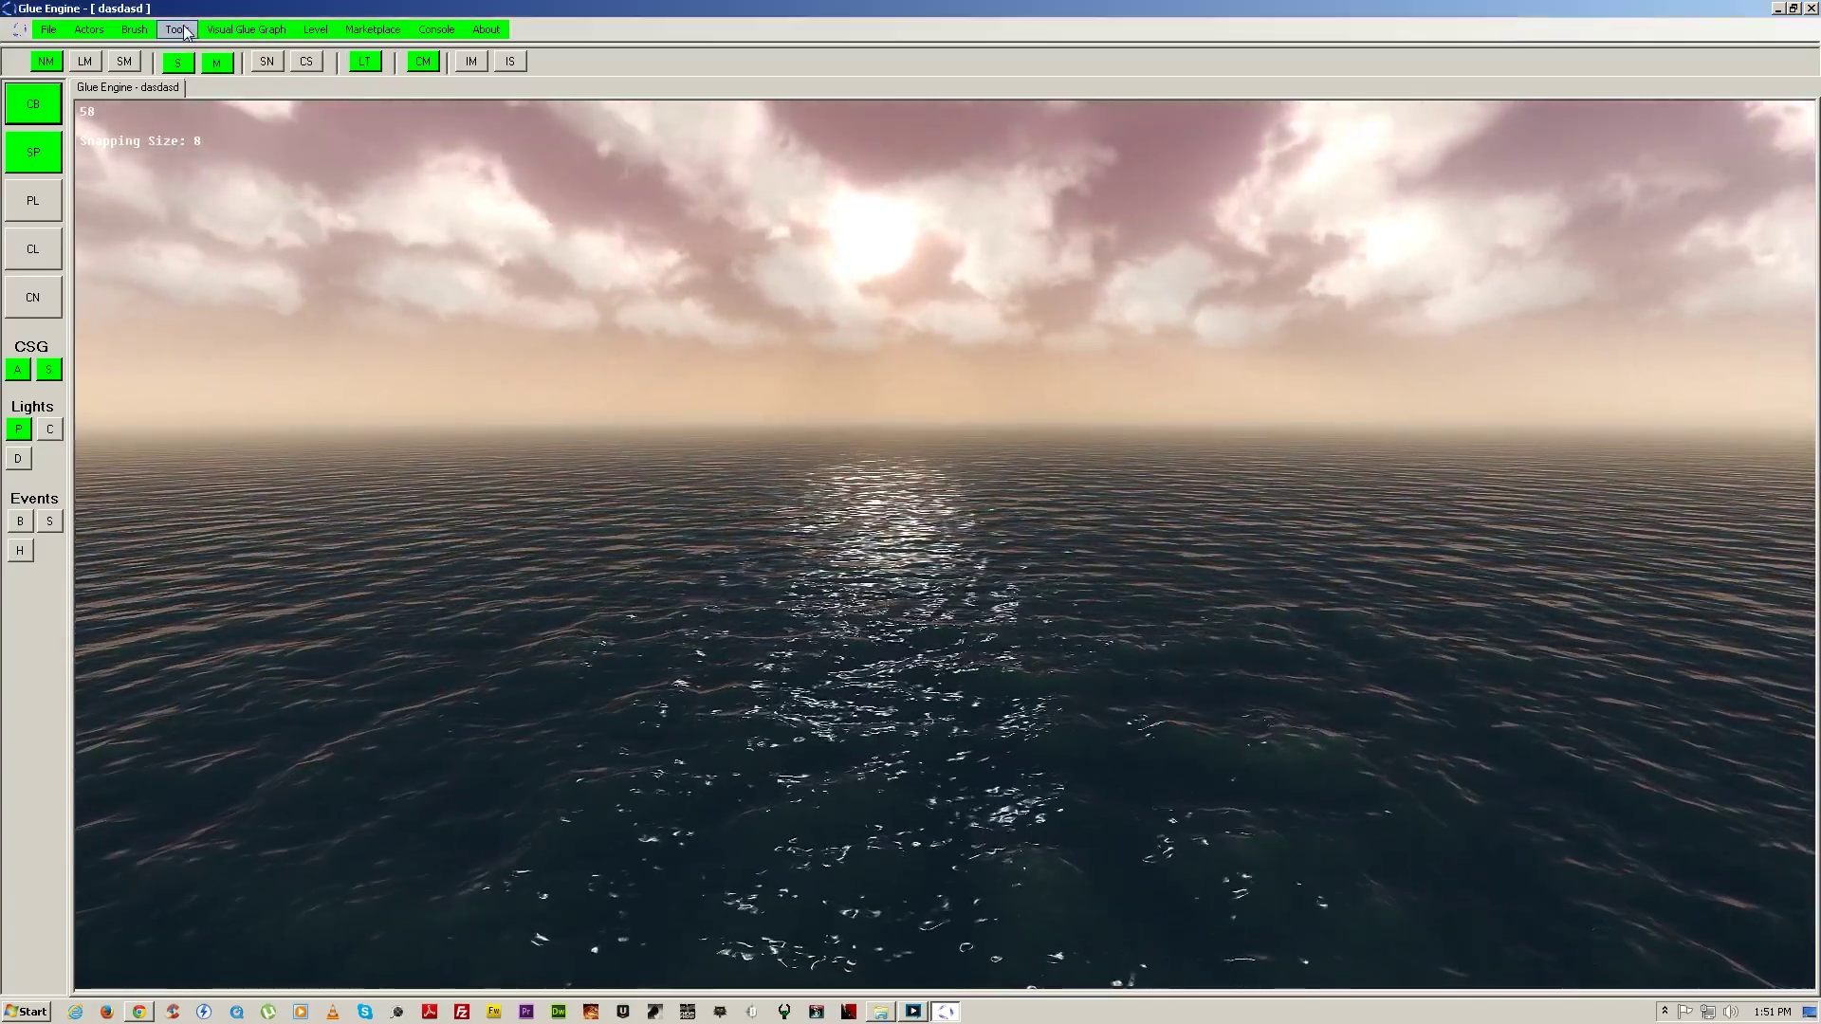
pyautogui.click(178, 29)
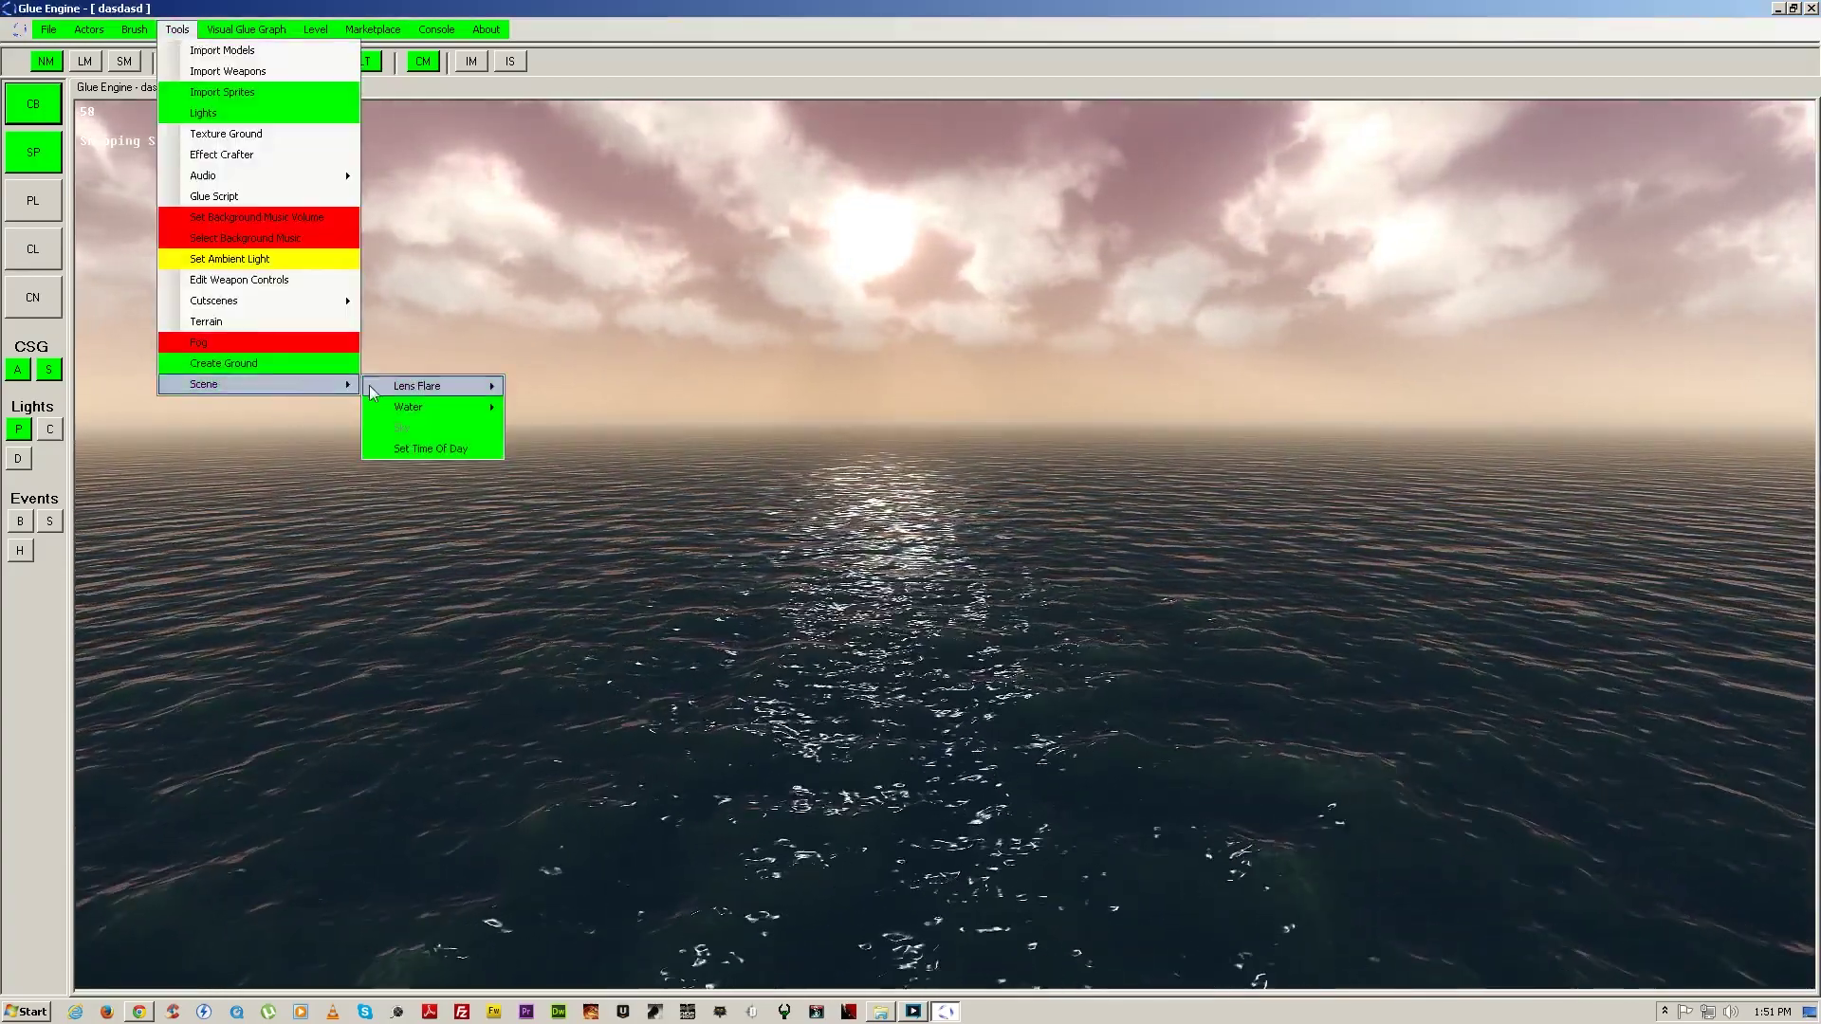
pyautogui.click(535, 389)
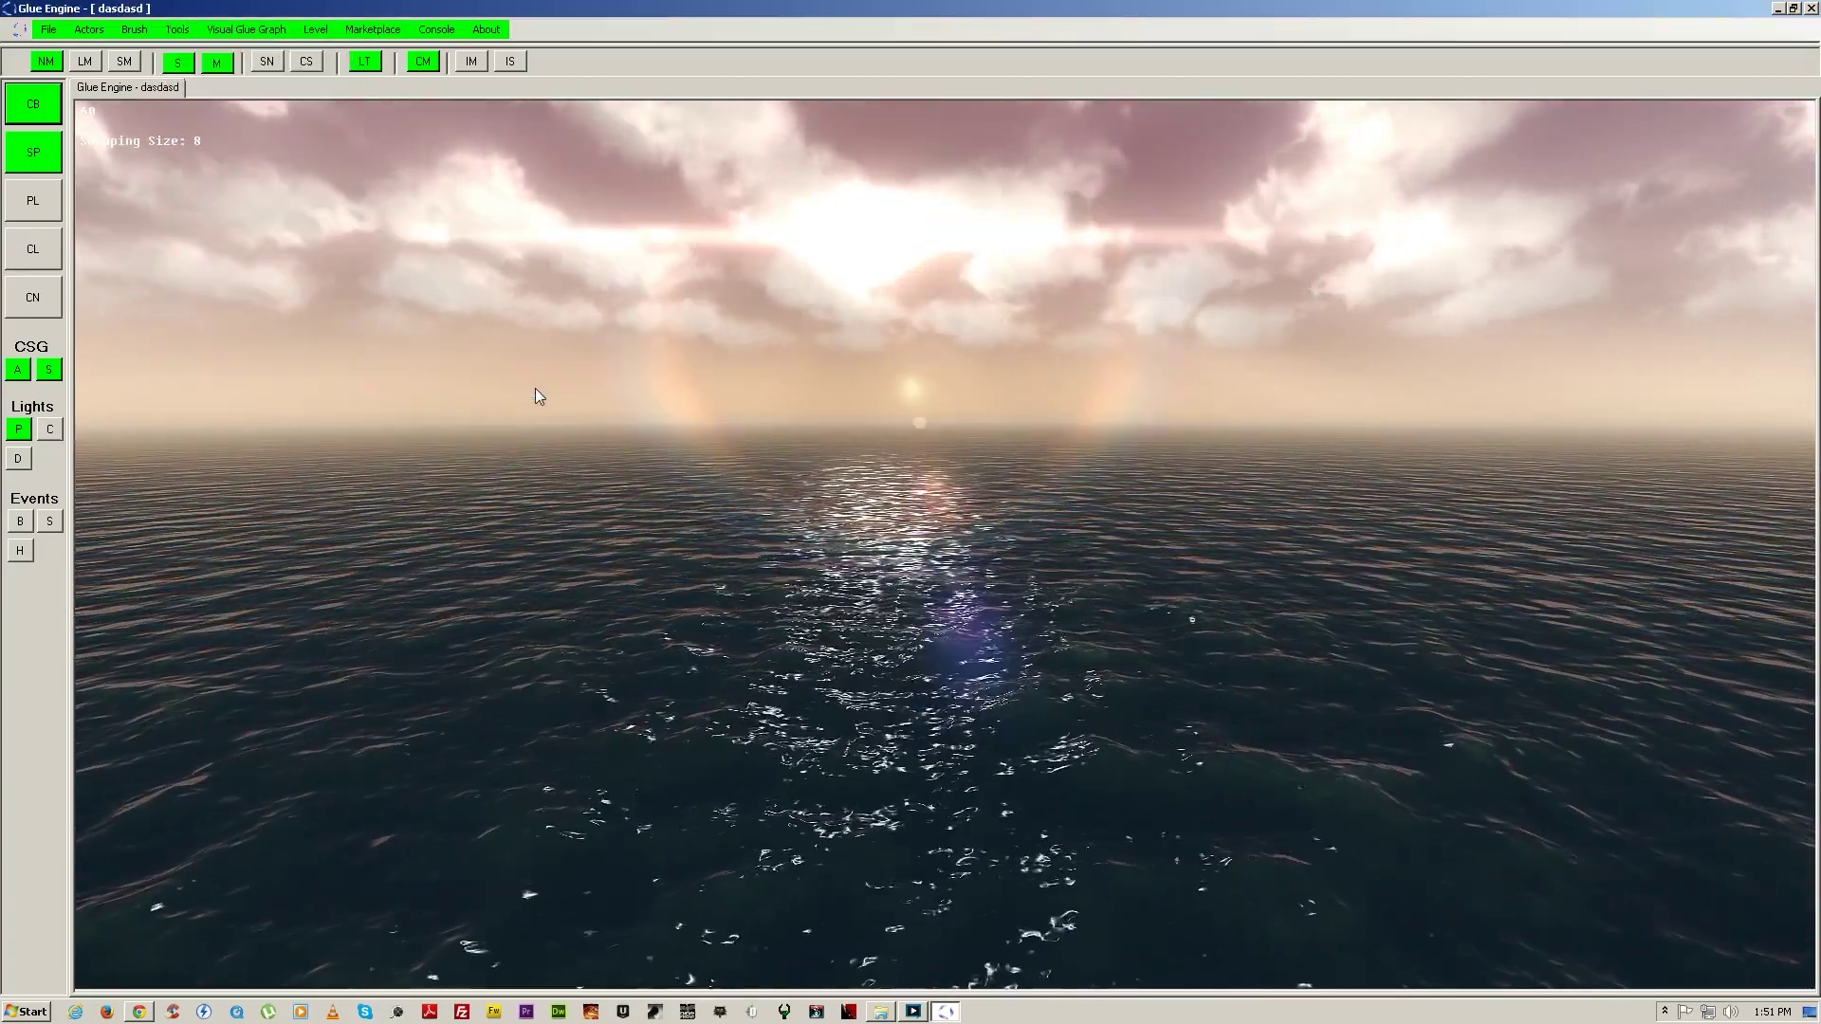
# Step: Toggle the scene's water off and back on
pyautogui.click(177, 30)
pyautogui.moveTo(298, 384)
pyautogui.moveTo(455, 406)
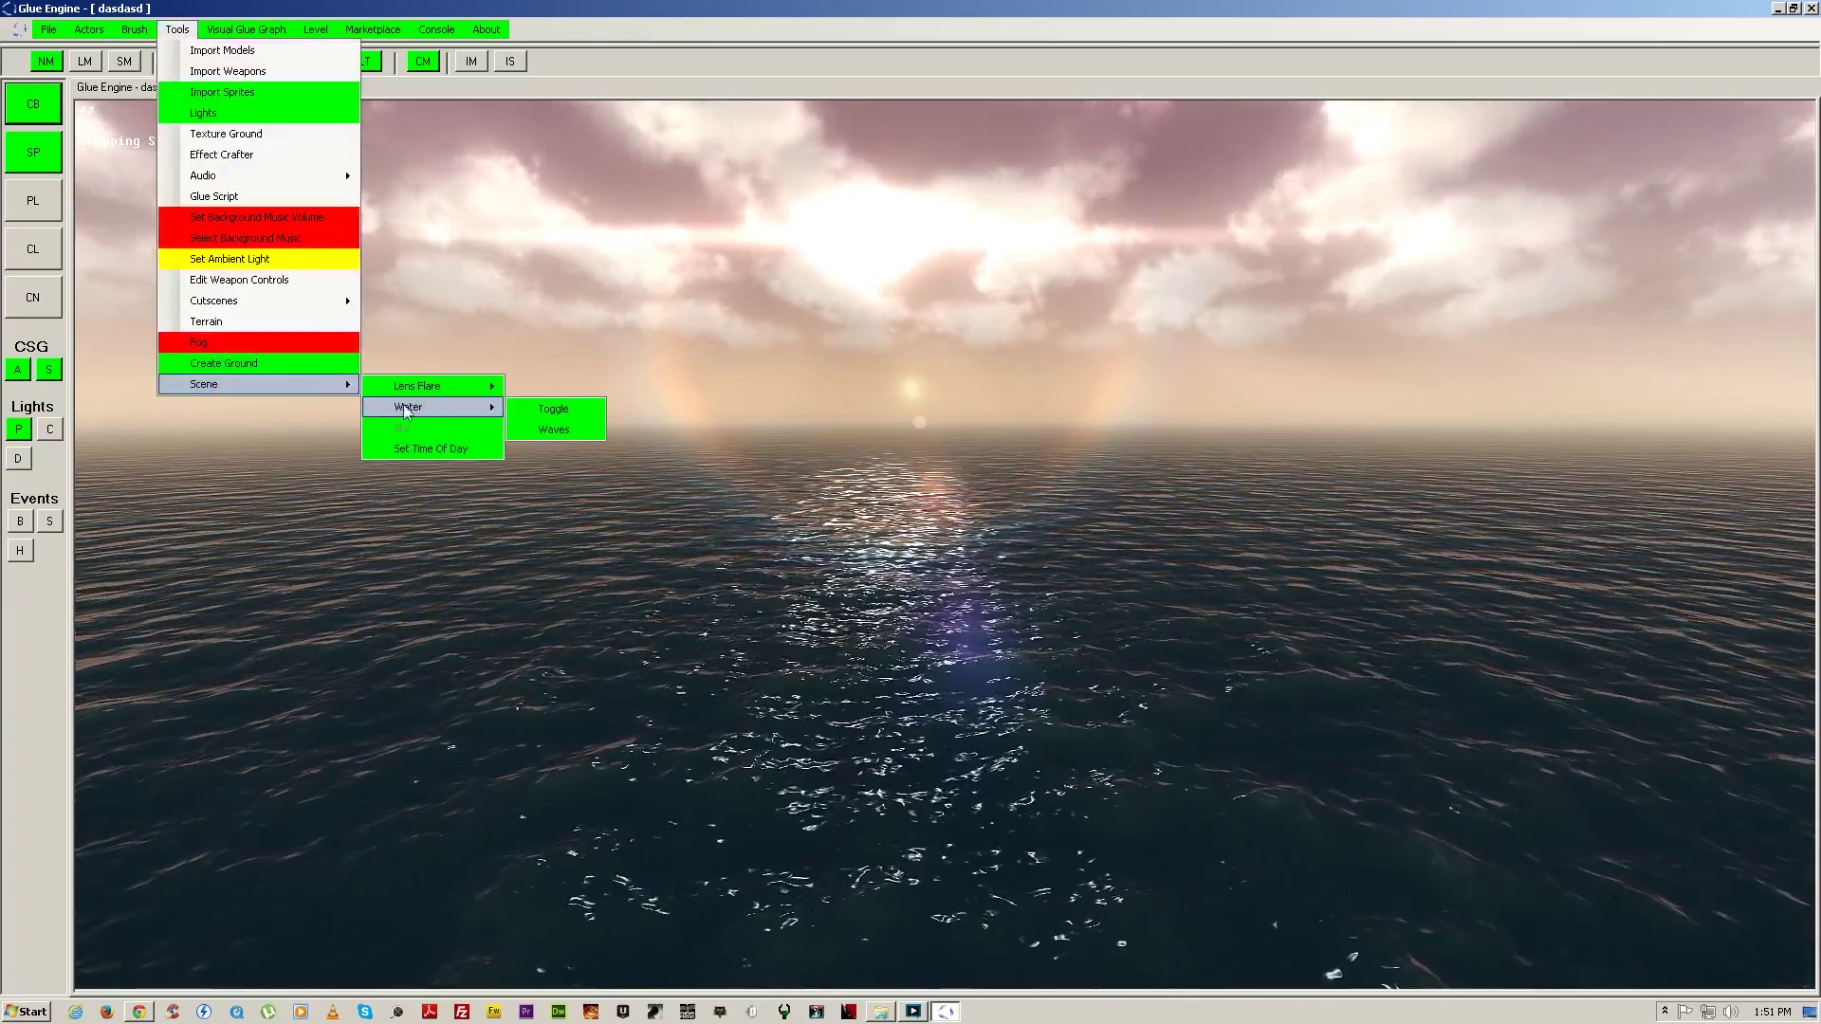
pyautogui.click(545, 409)
pyautogui.click(177, 29)
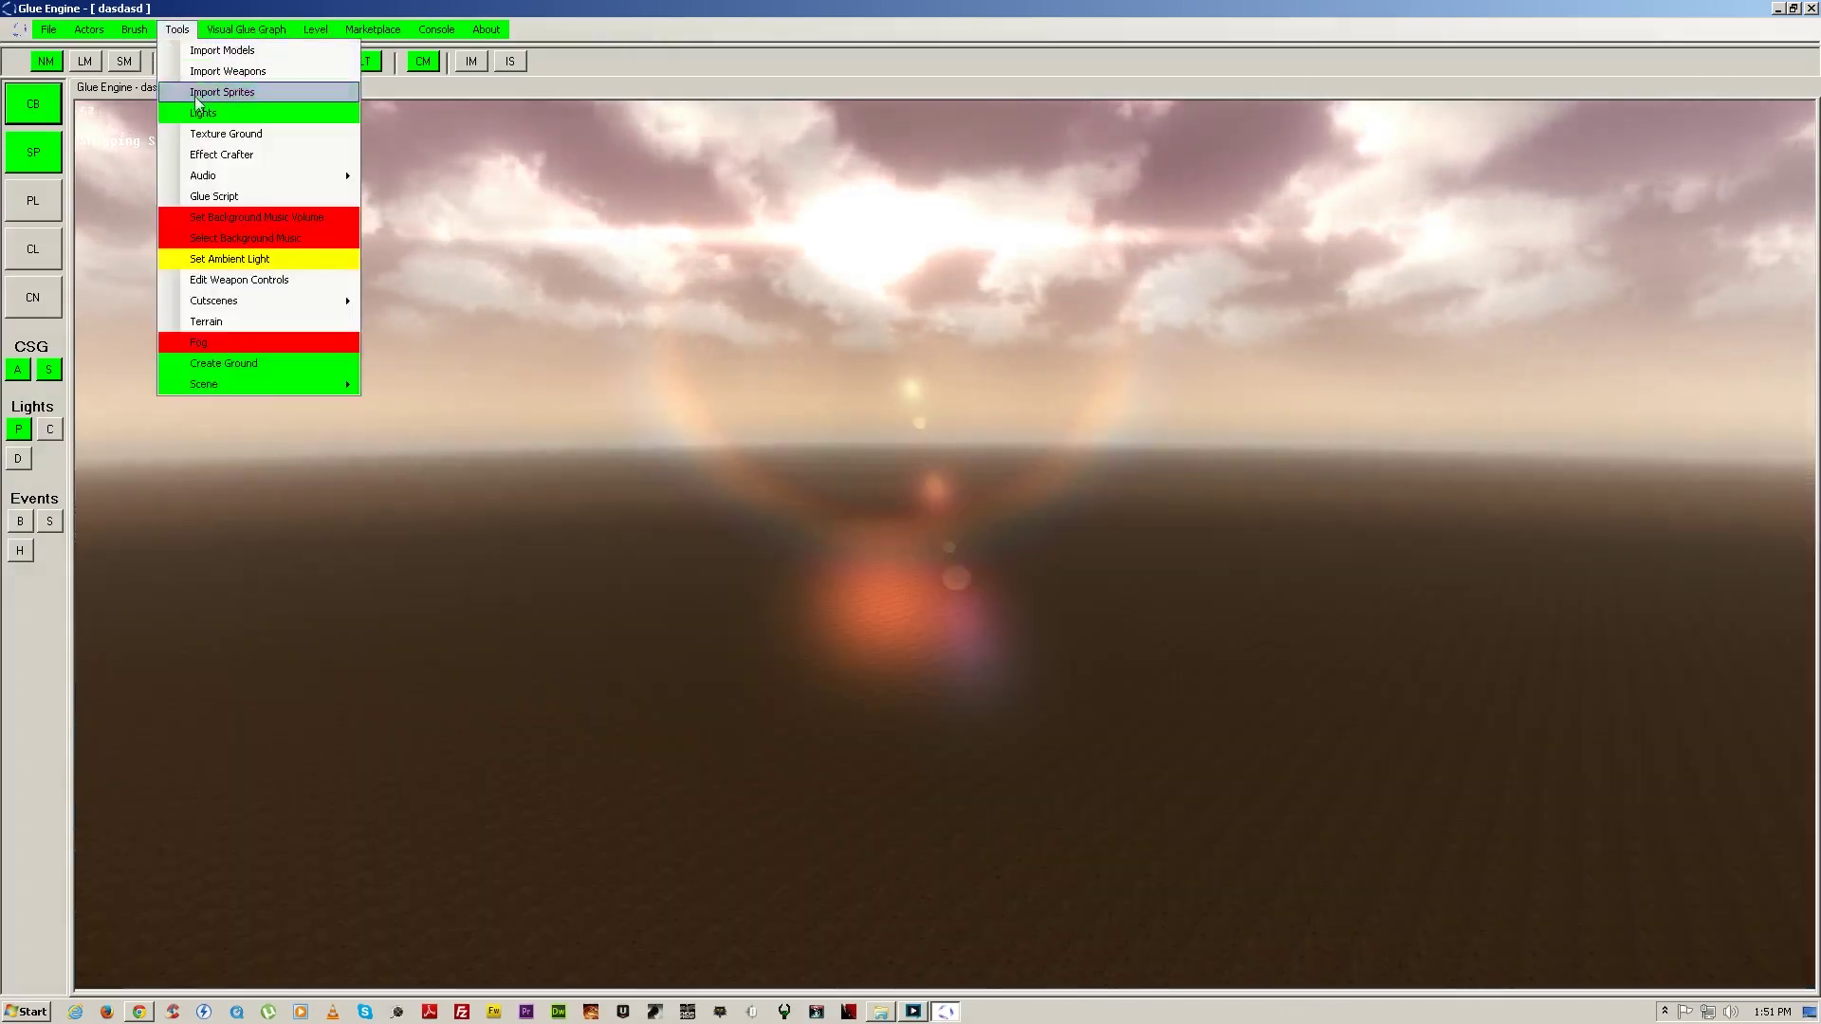
pyautogui.moveTo(284, 384)
pyautogui.moveTo(474, 407)
pyautogui.click(532, 408)
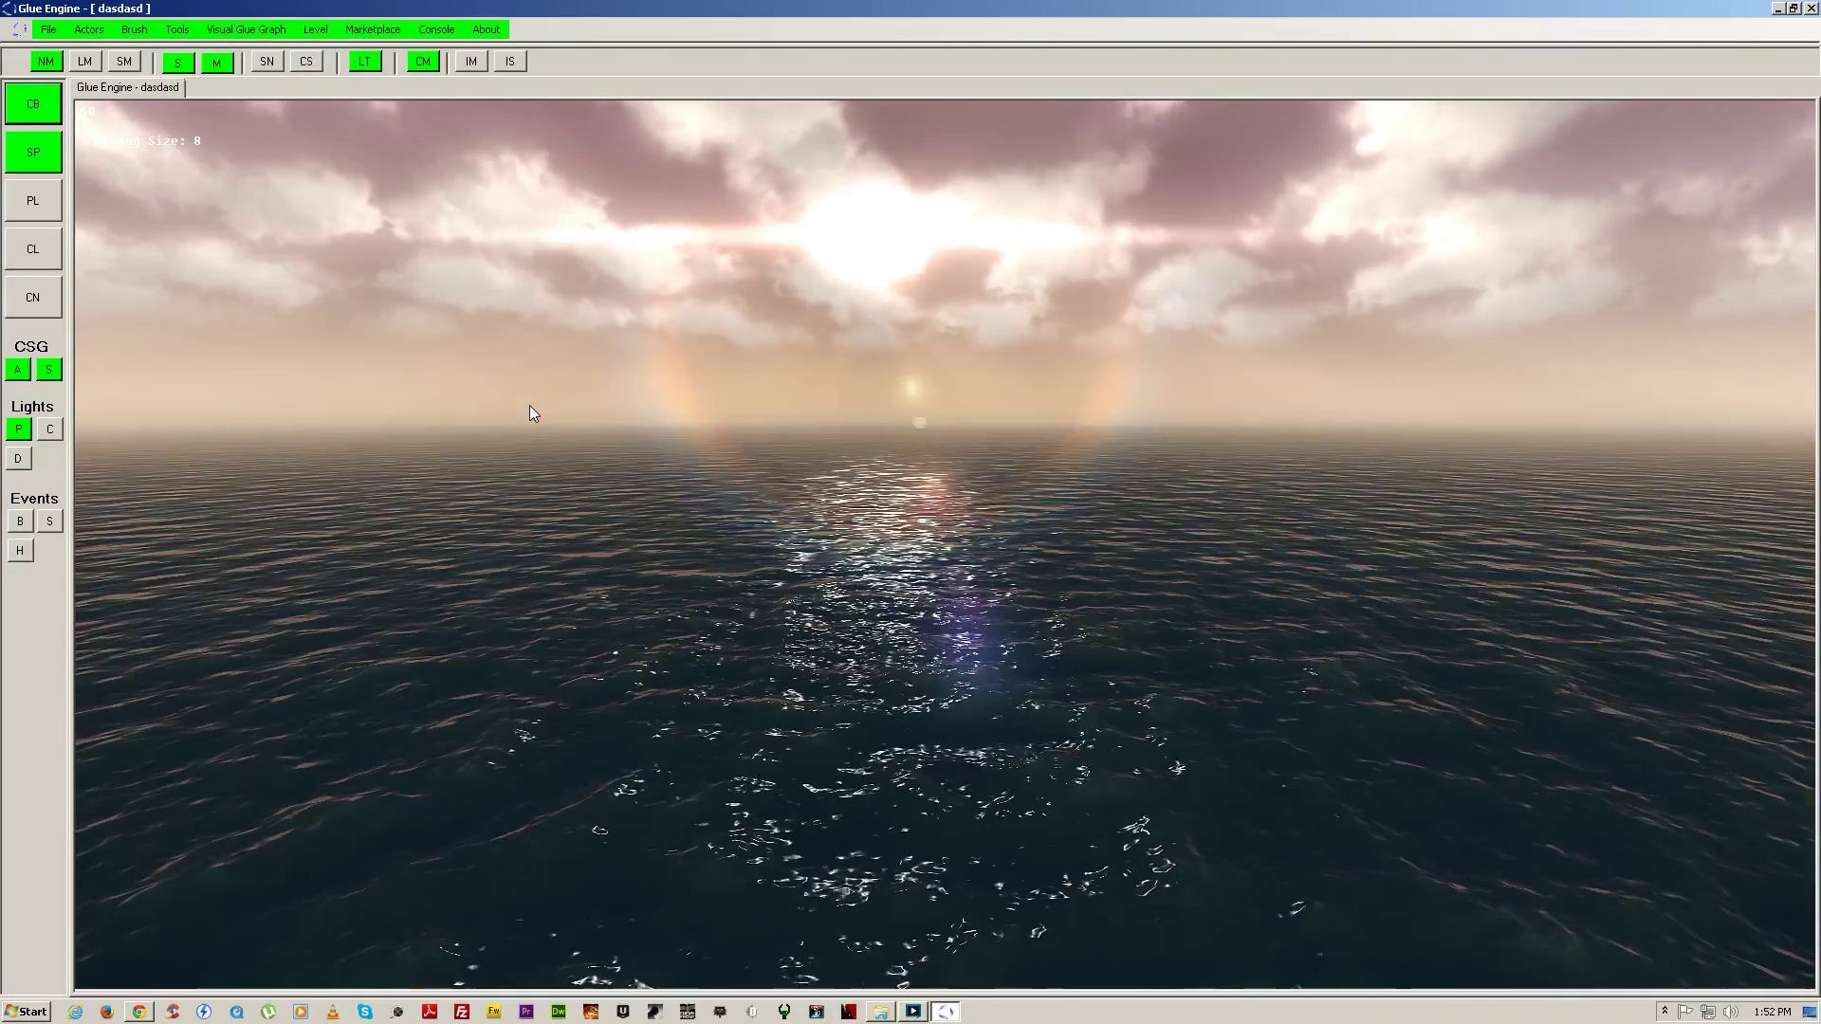
# Step: Set the scene water's wave strength to 117 and close the wave settings
pyautogui.click(179, 28)
pyautogui.moveTo(276, 384)
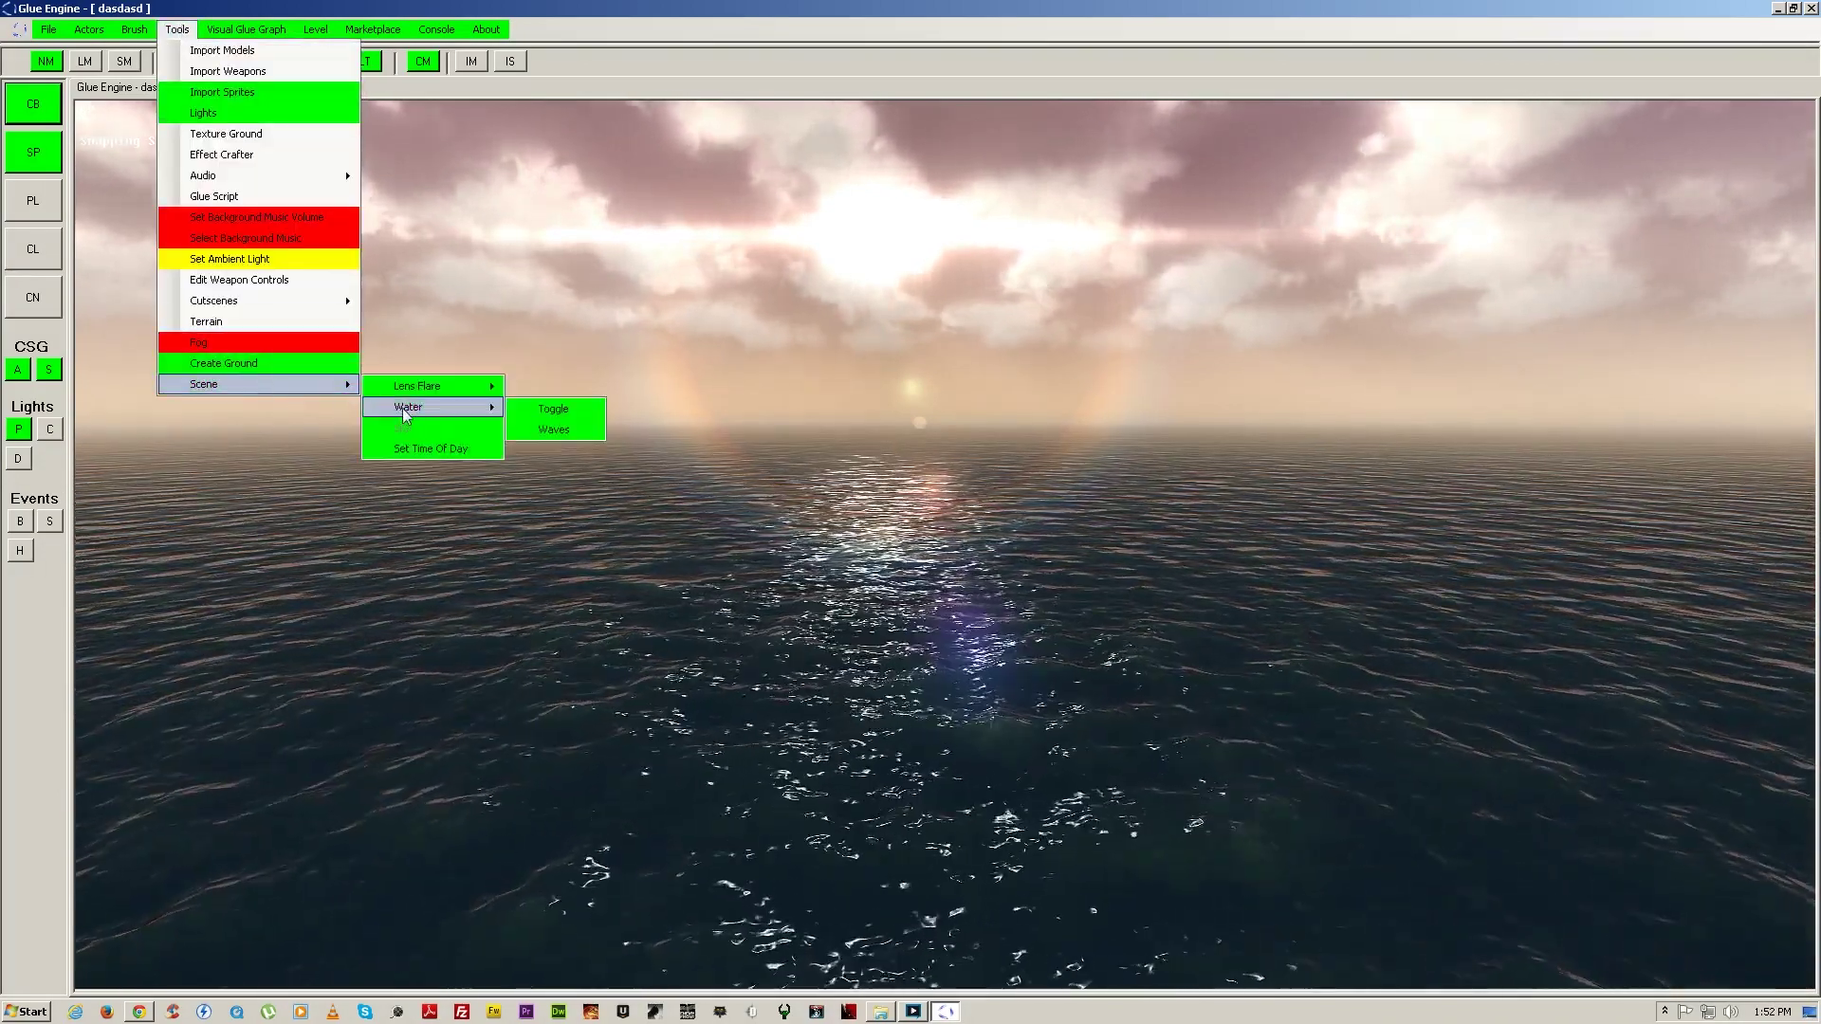
pyautogui.click(560, 433)
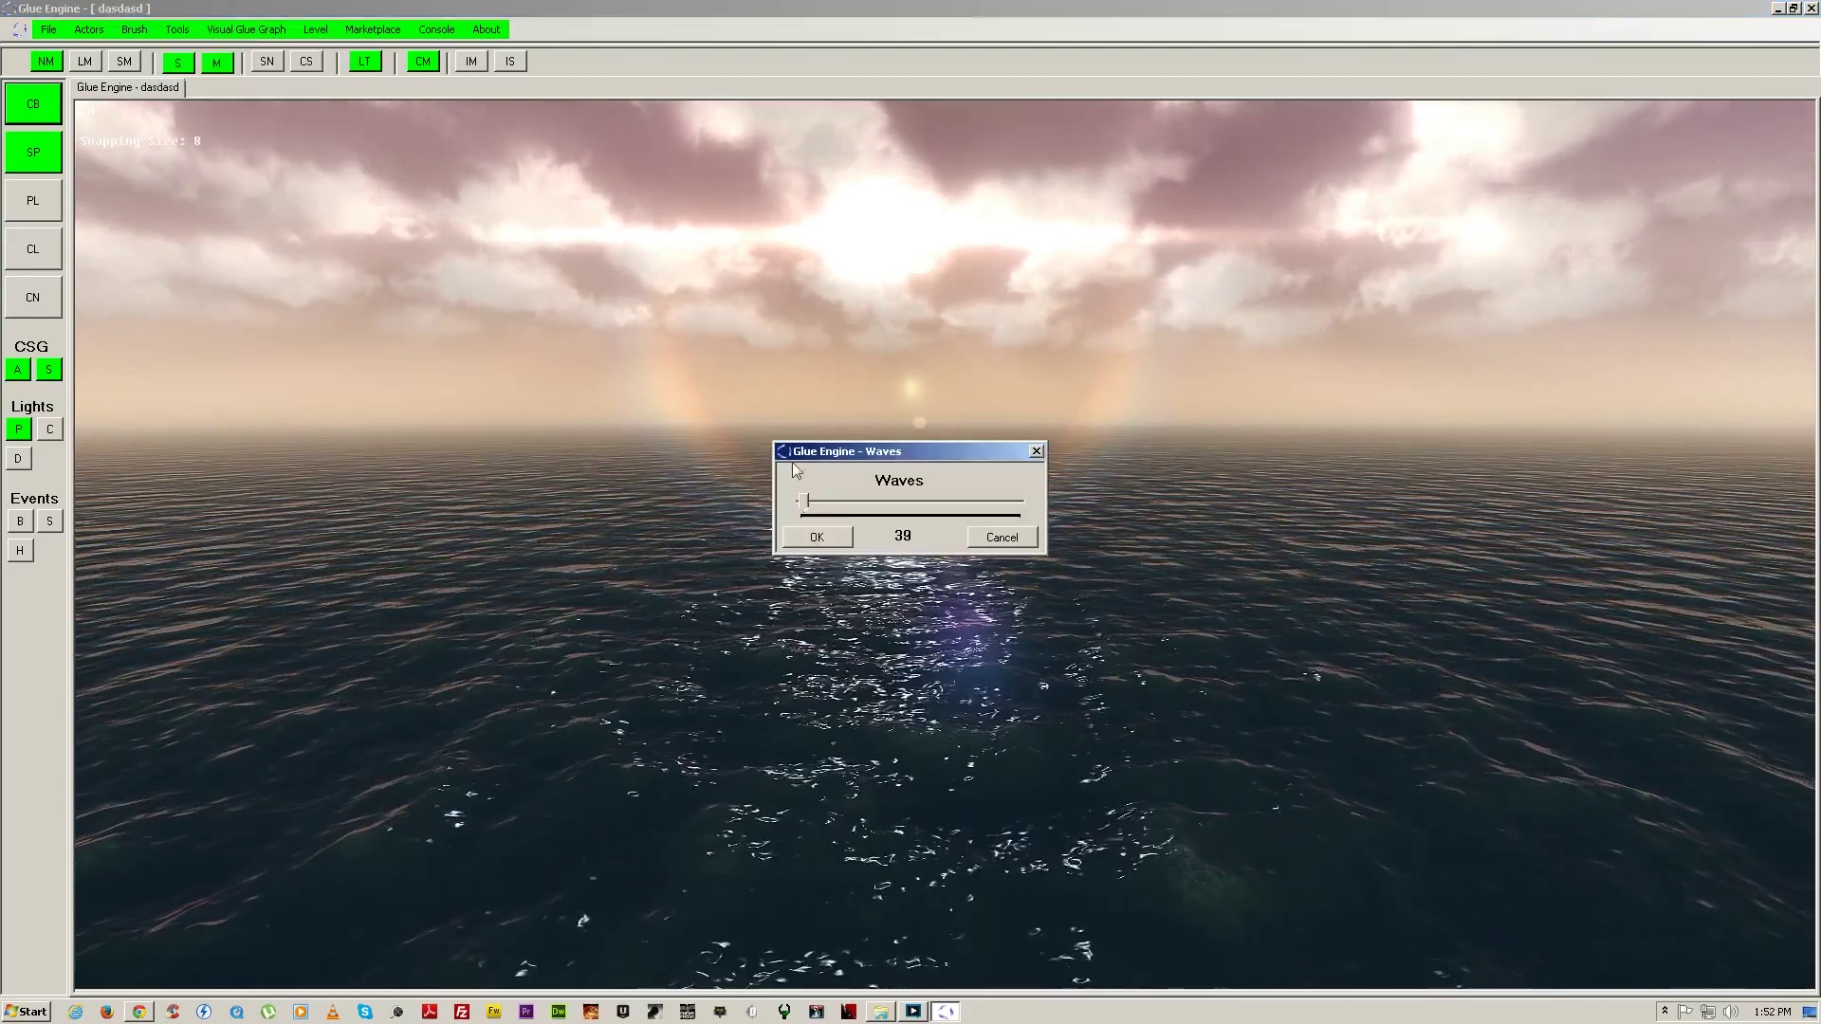
pyautogui.moveTo(887, 453); pyautogui.dragTo(1108, 436)
pyautogui.moveTo(1025, 484); pyautogui.dragTo(1032, 486)
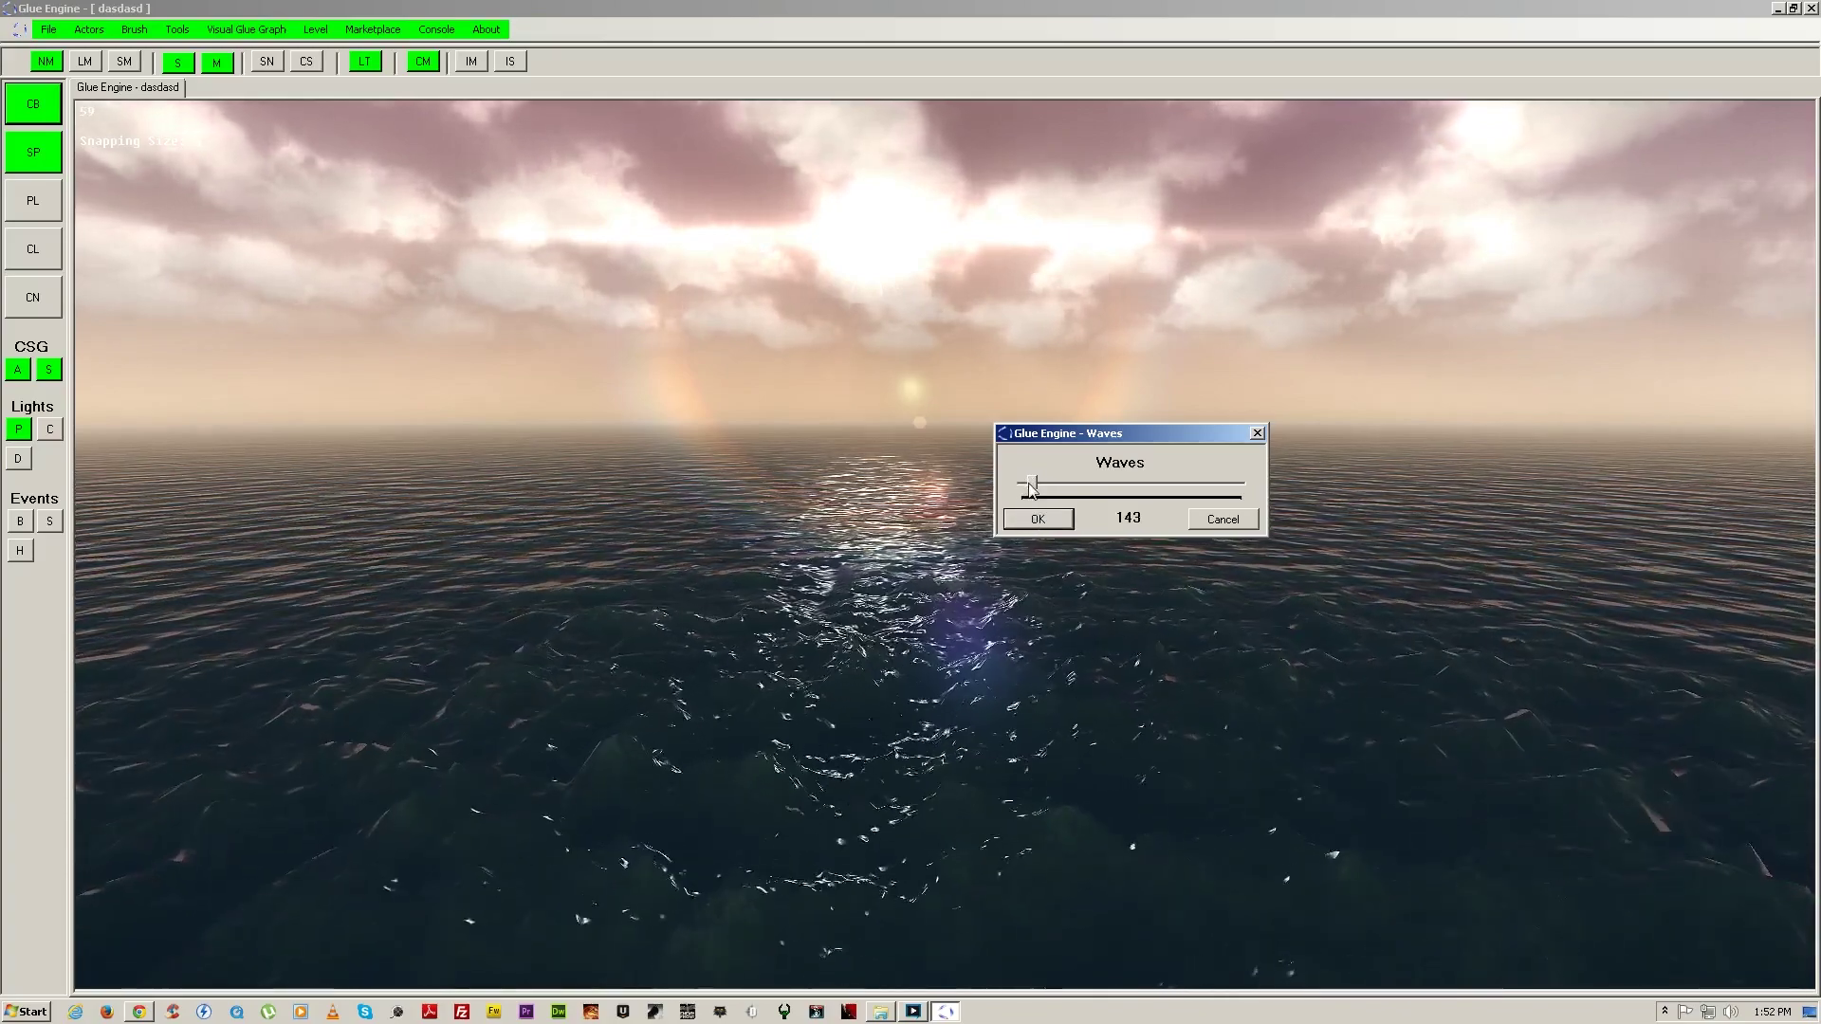
pyautogui.moveTo(1032, 485); pyautogui.dragTo(1029, 486)
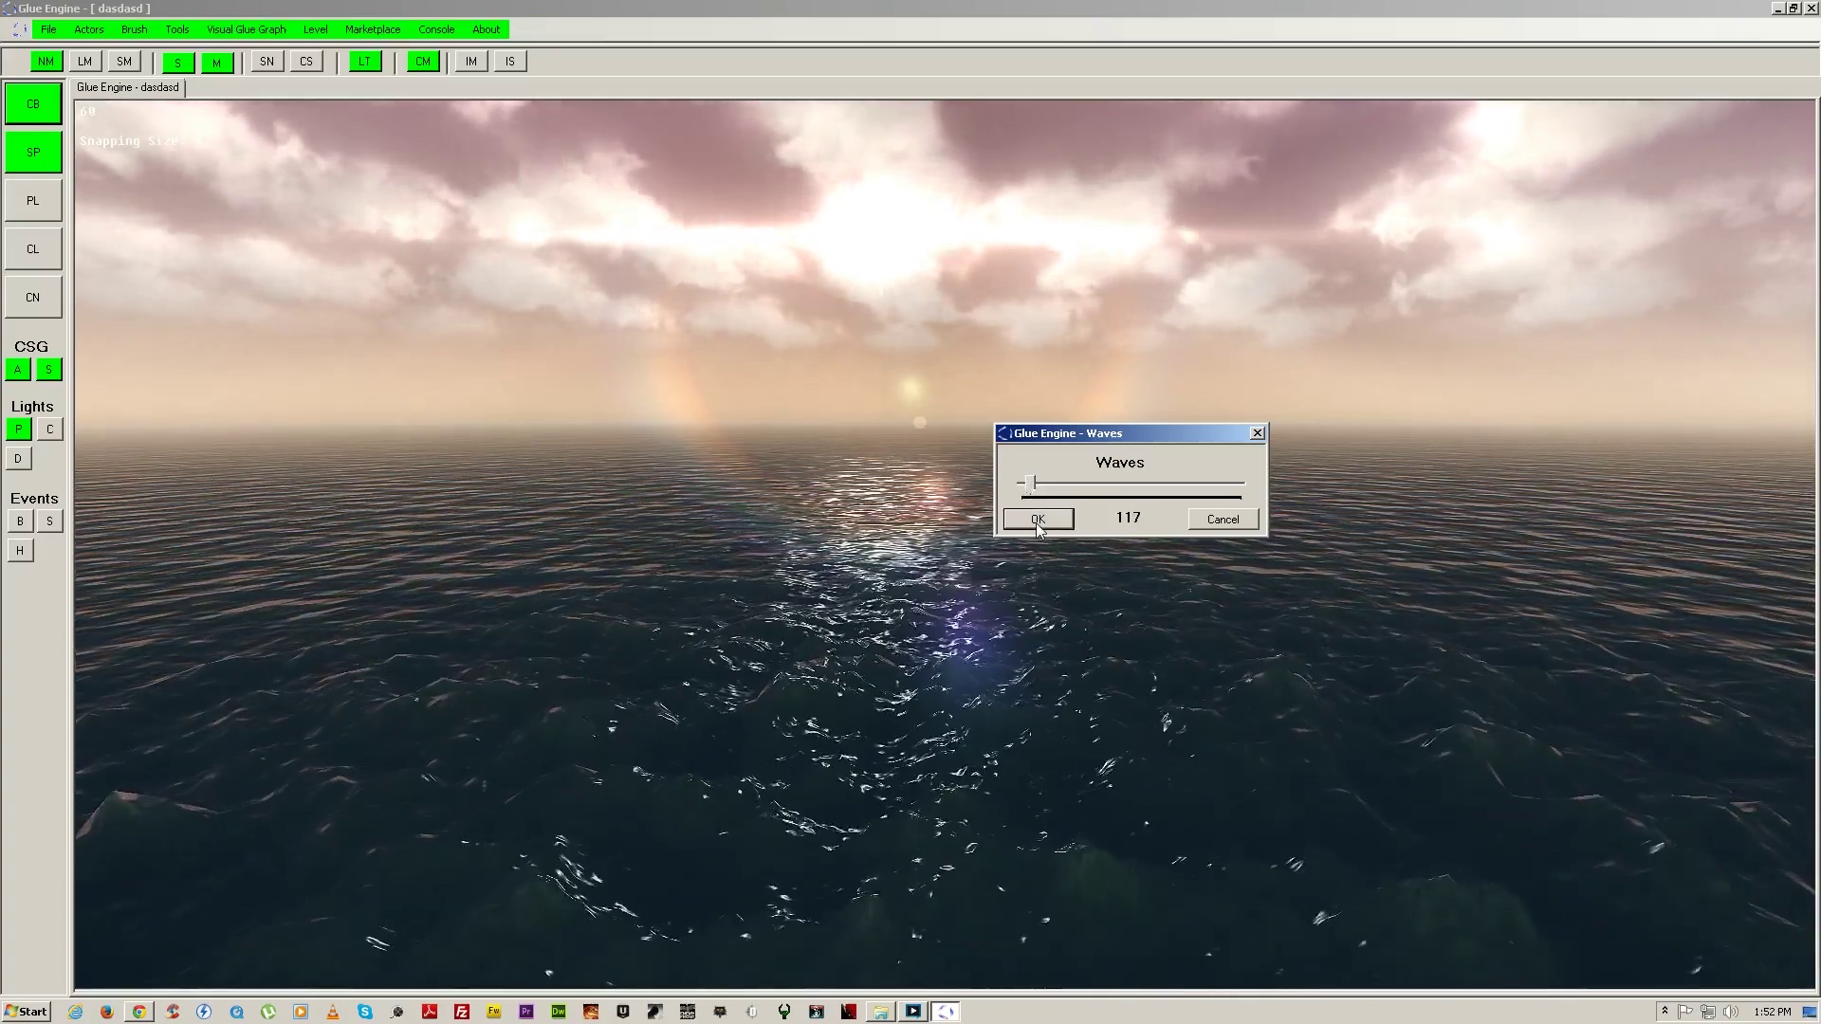
pyautogui.click(1220, 521)
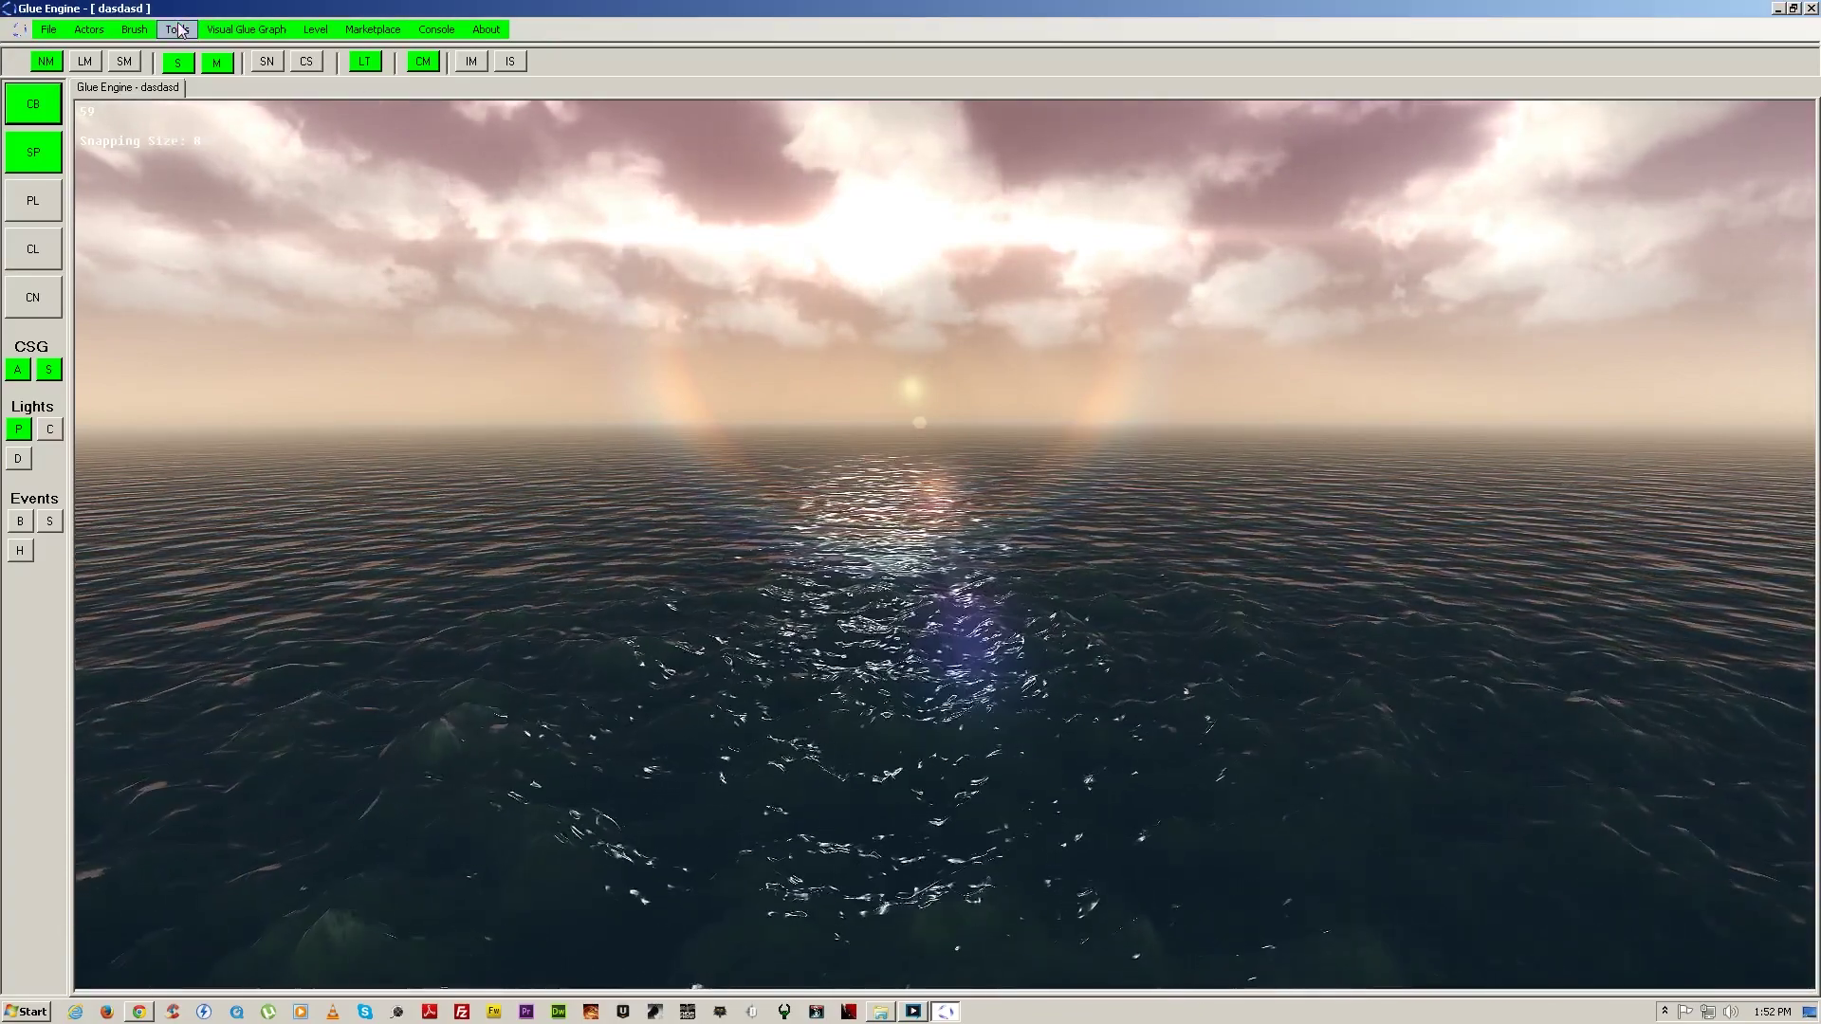
# Step: Open the level script graph and add a Camera Component node with sensitivity 11 and movement speed 45
pyautogui.click(229, 31)
pyautogui.click(269, 50)
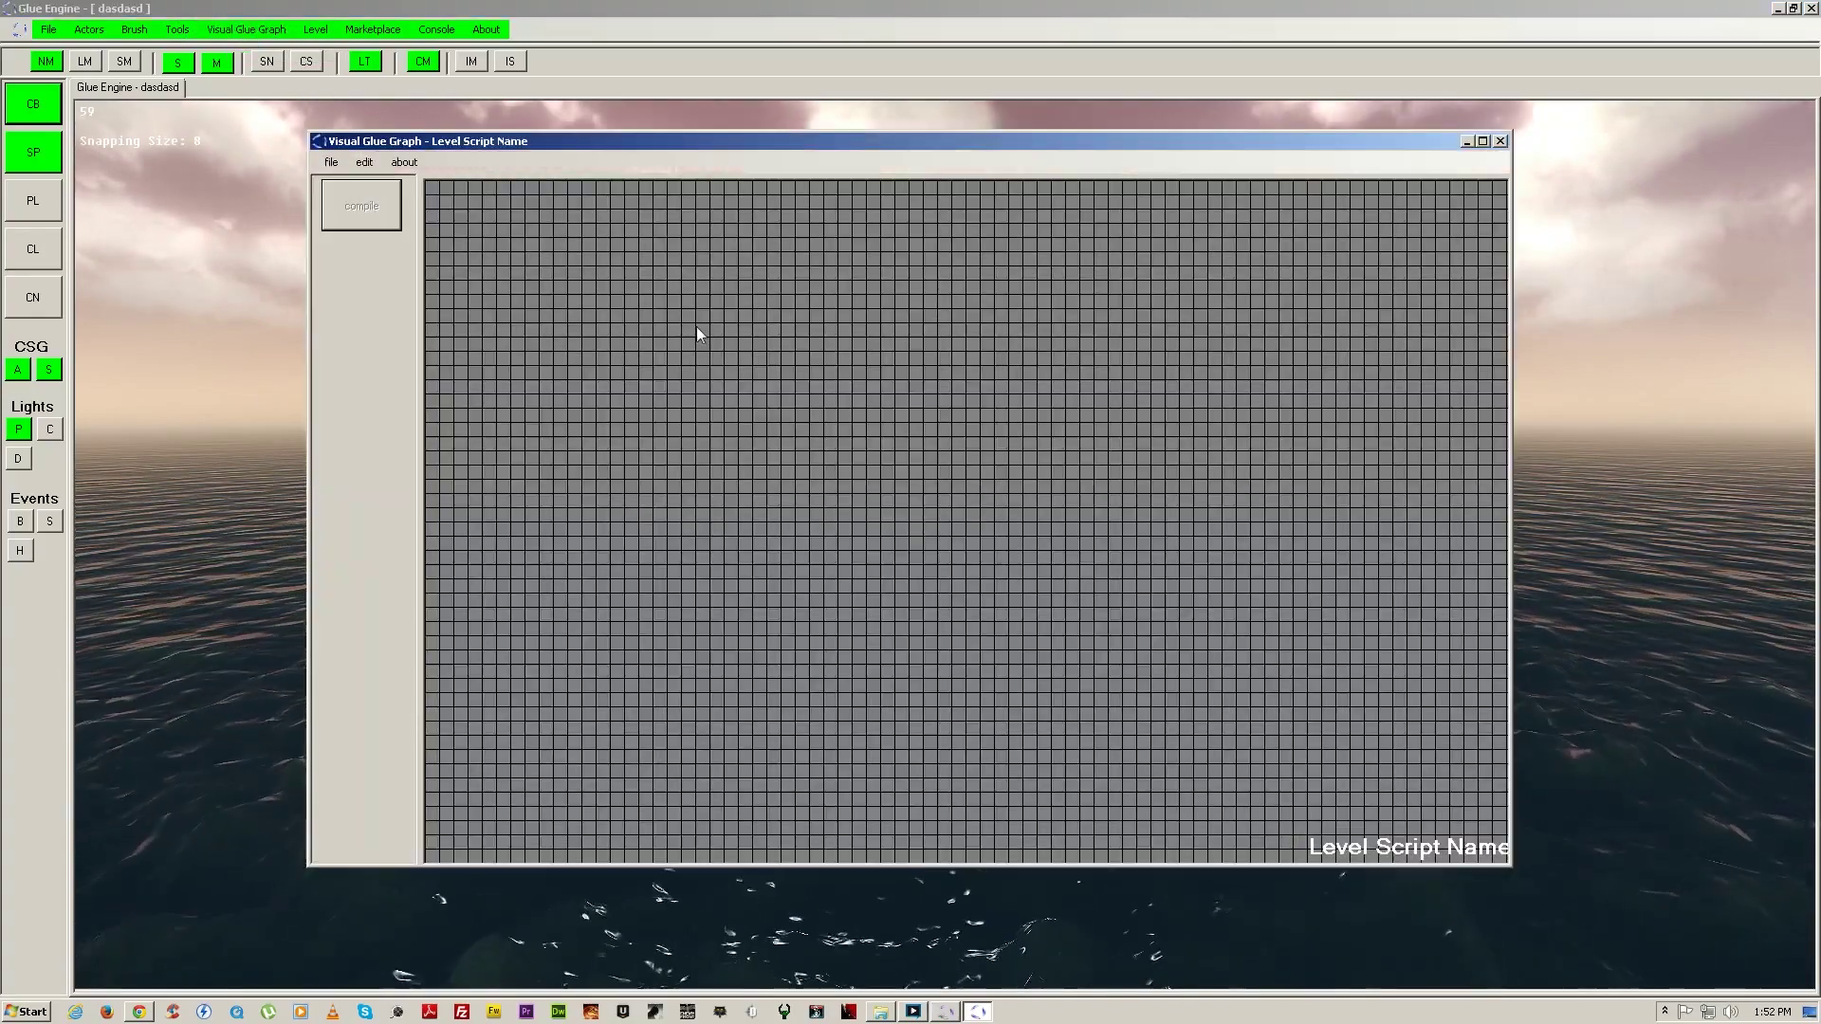
pyautogui.rightClick(887, 379)
pyautogui.click(1076, 431)
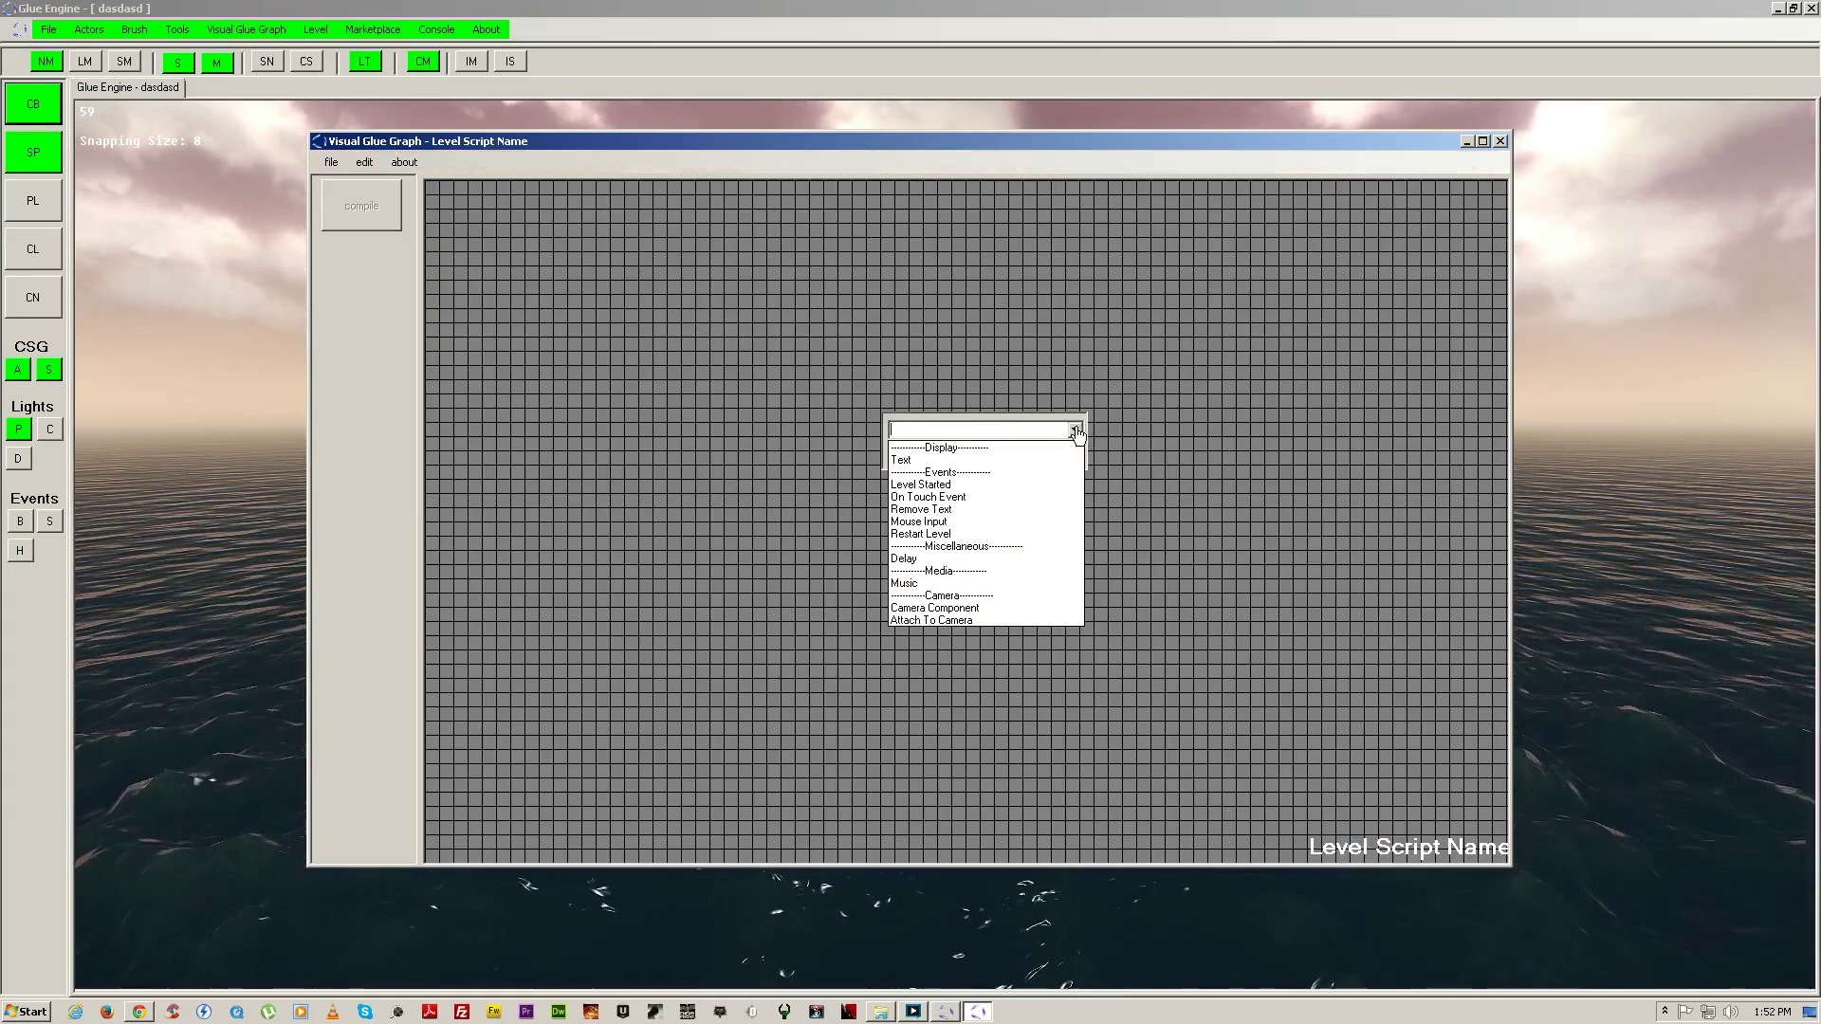
pyautogui.click(975, 610)
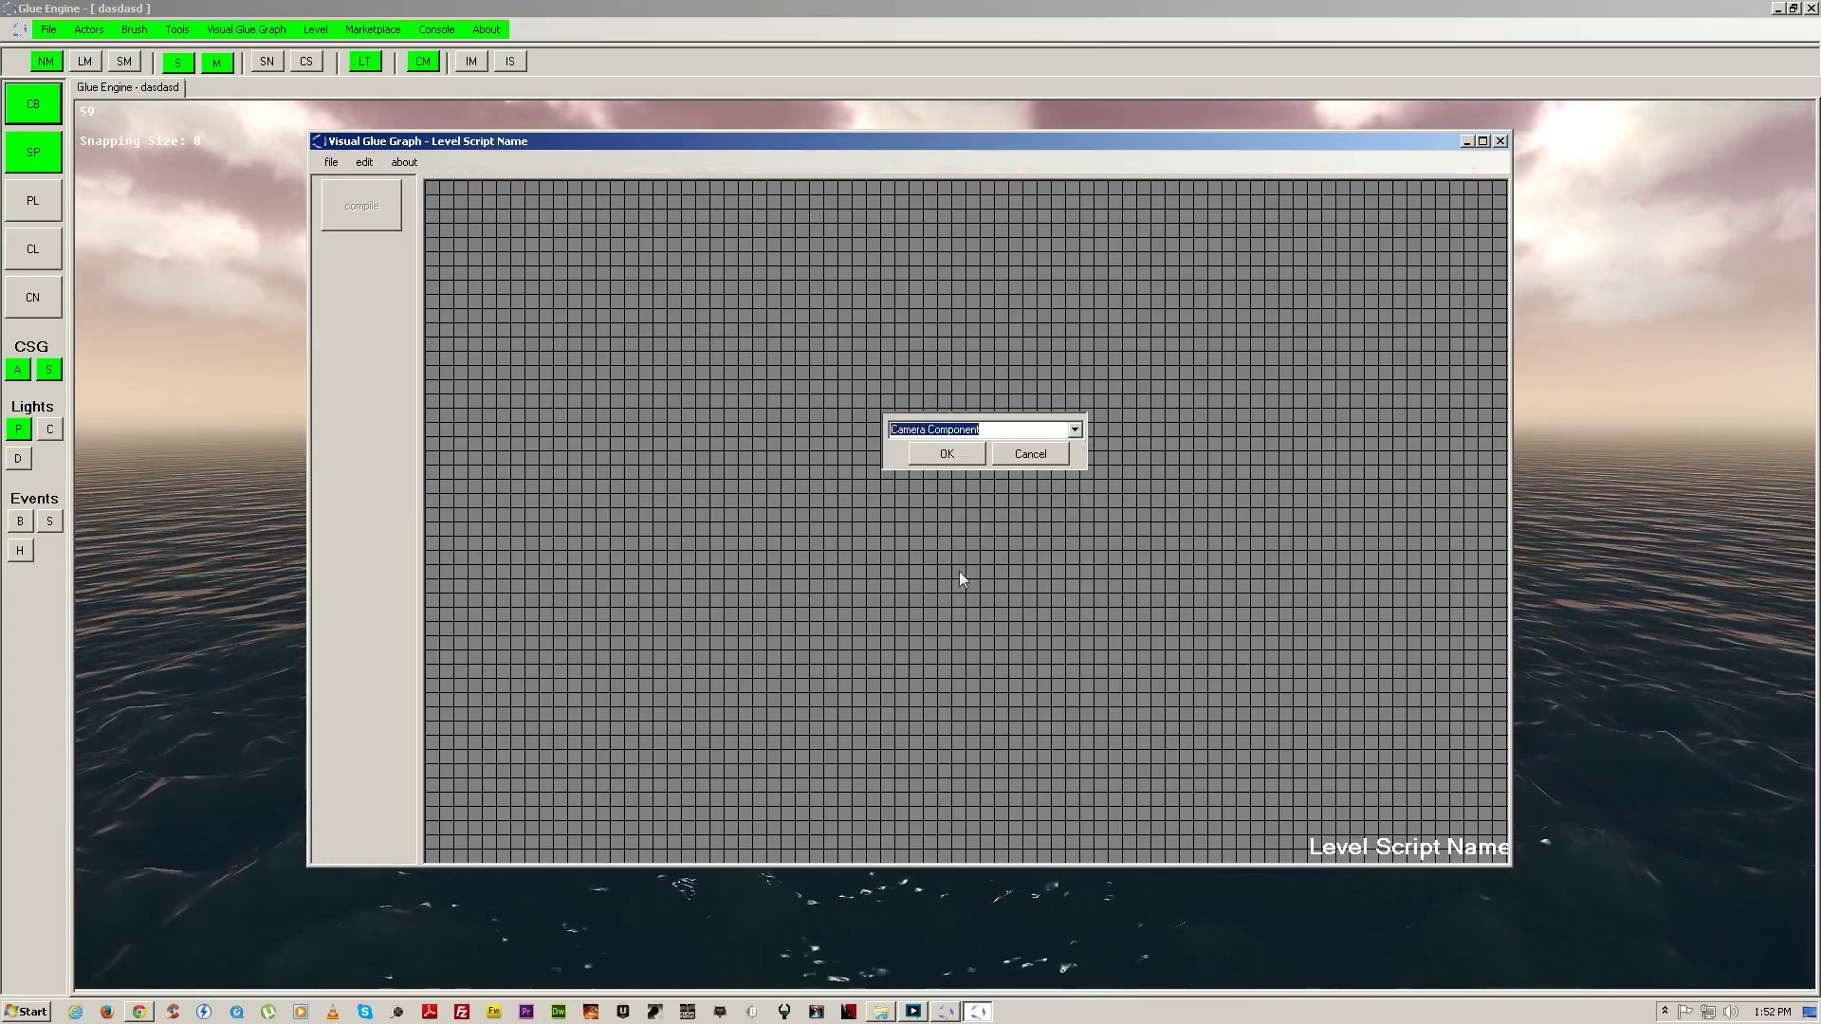
pyautogui.click(949, 454)
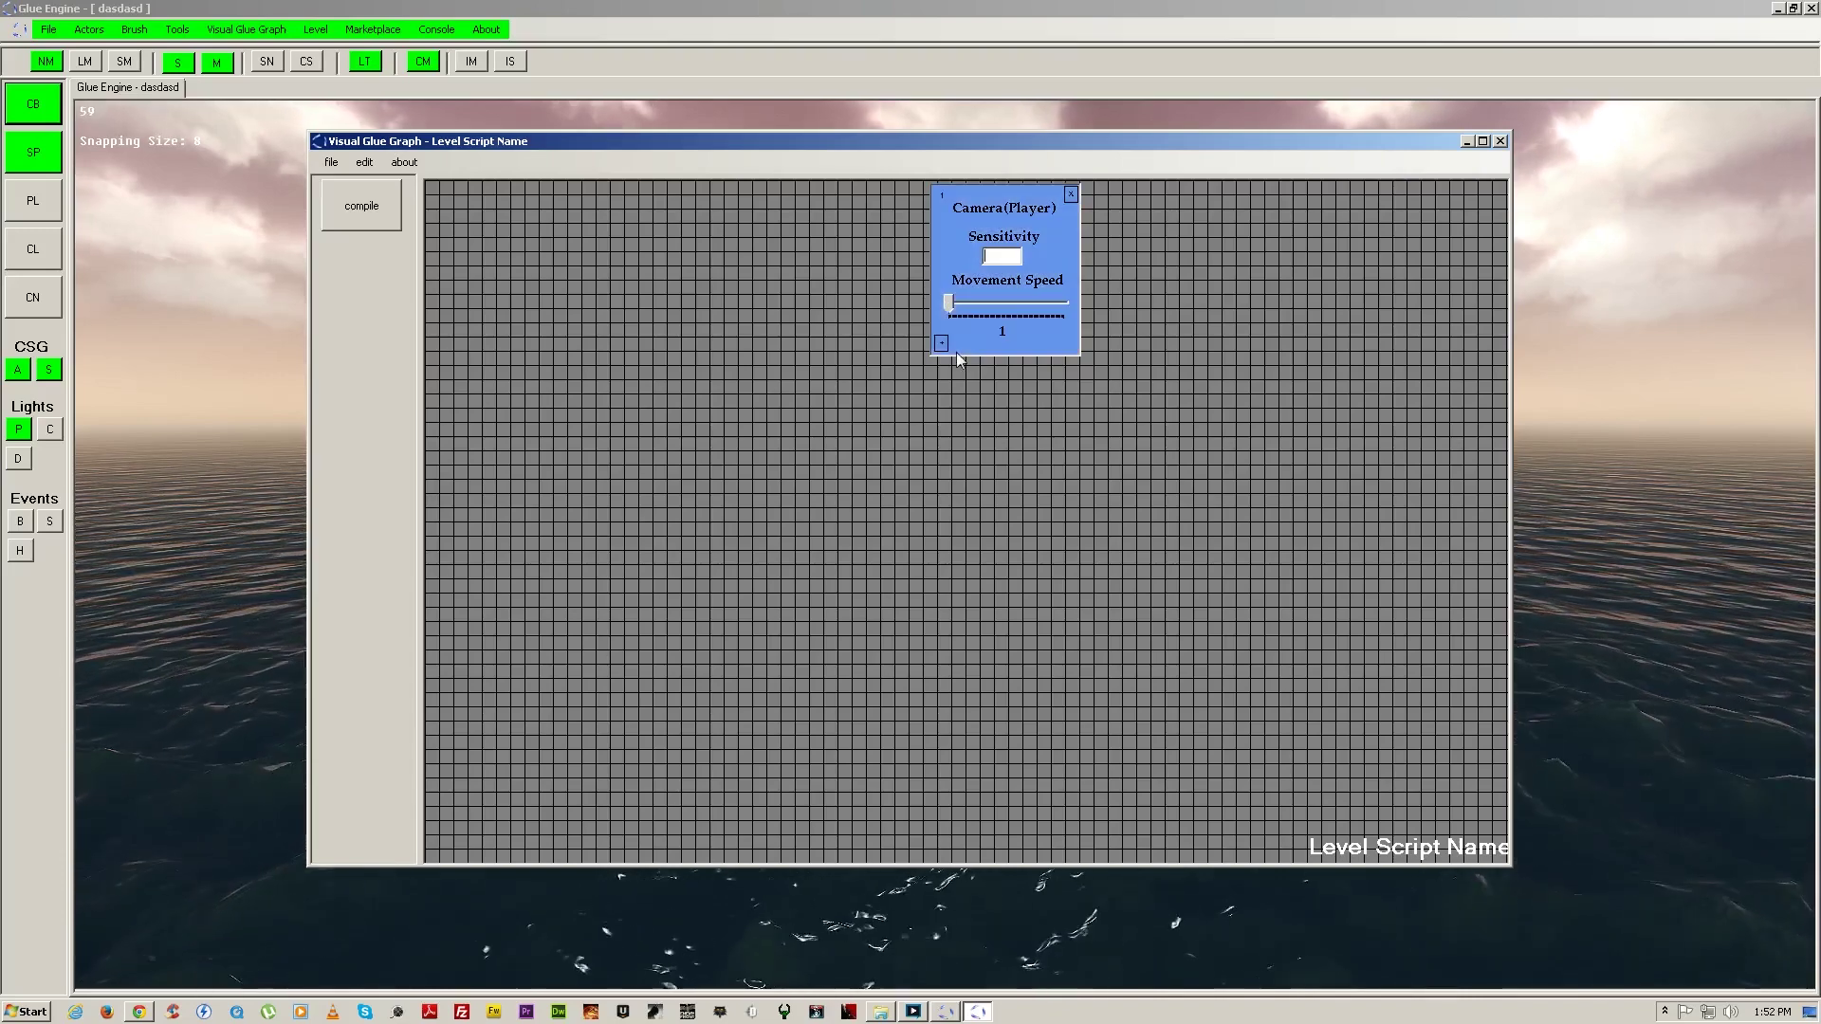
pyautogui.write('11')
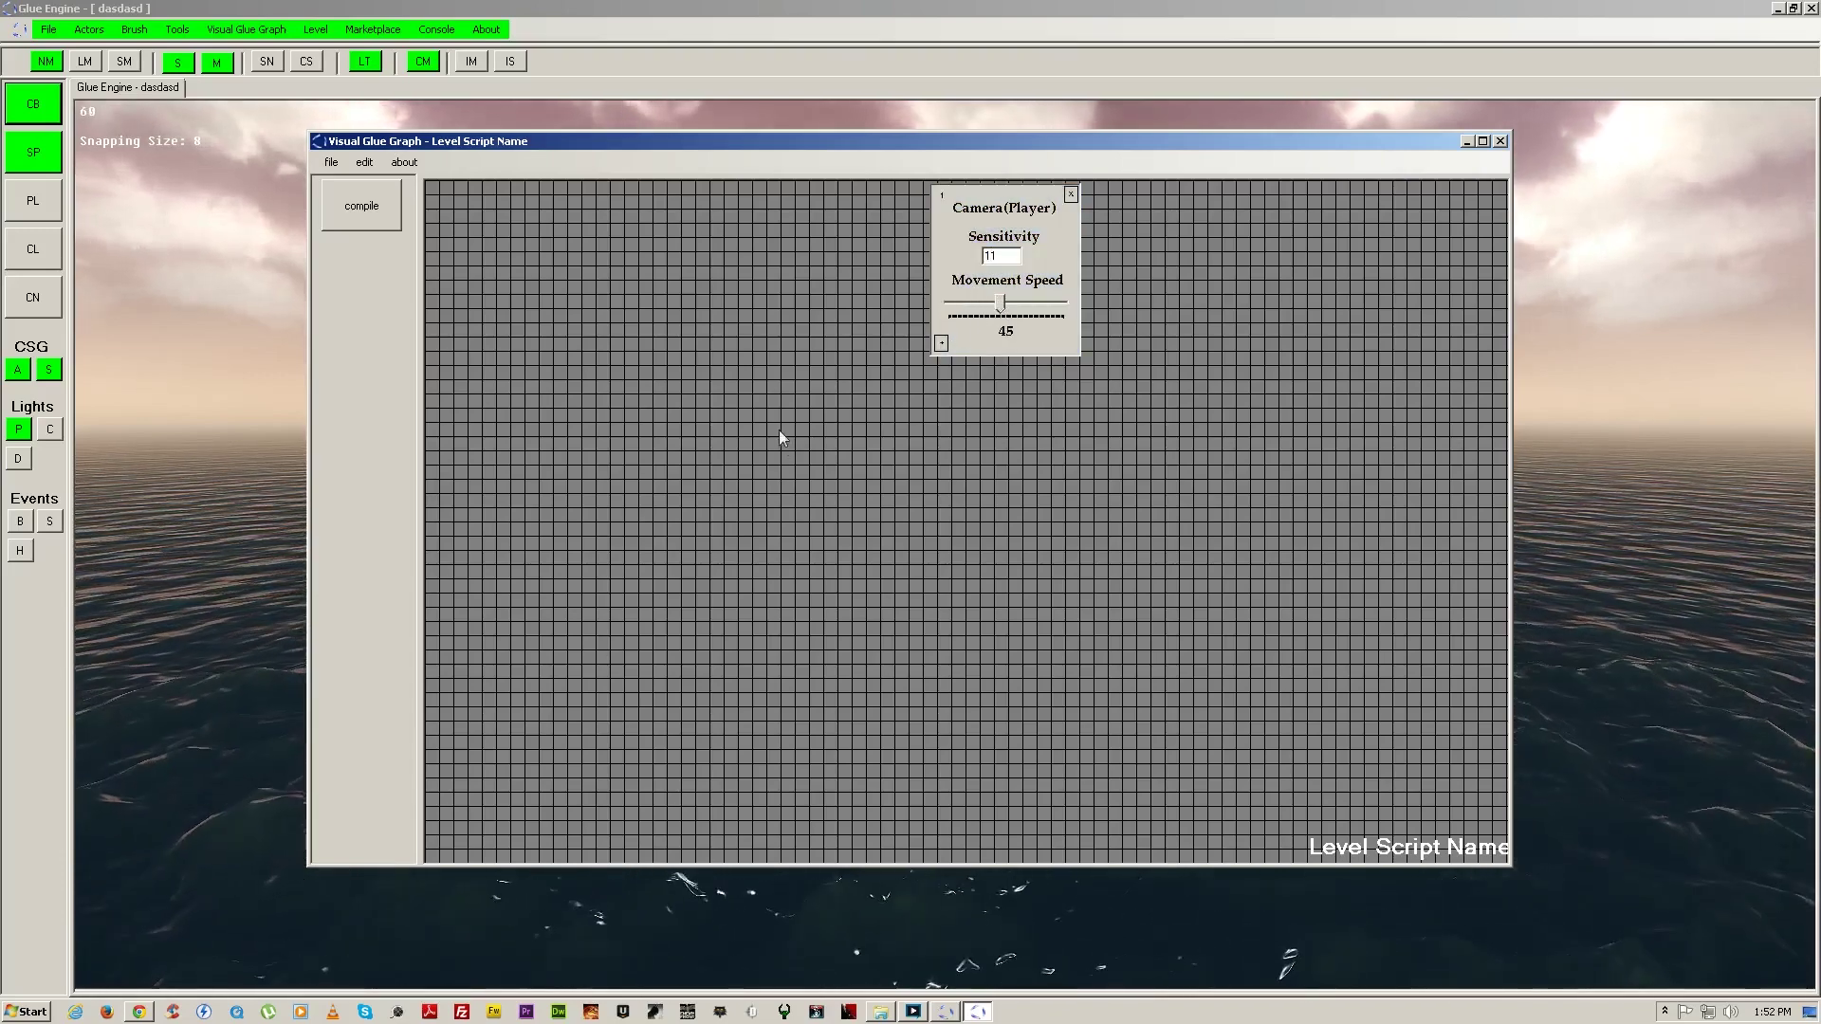
pyautogui.moveTo(1045, 366); pyautogui.dragTo(927, 435)
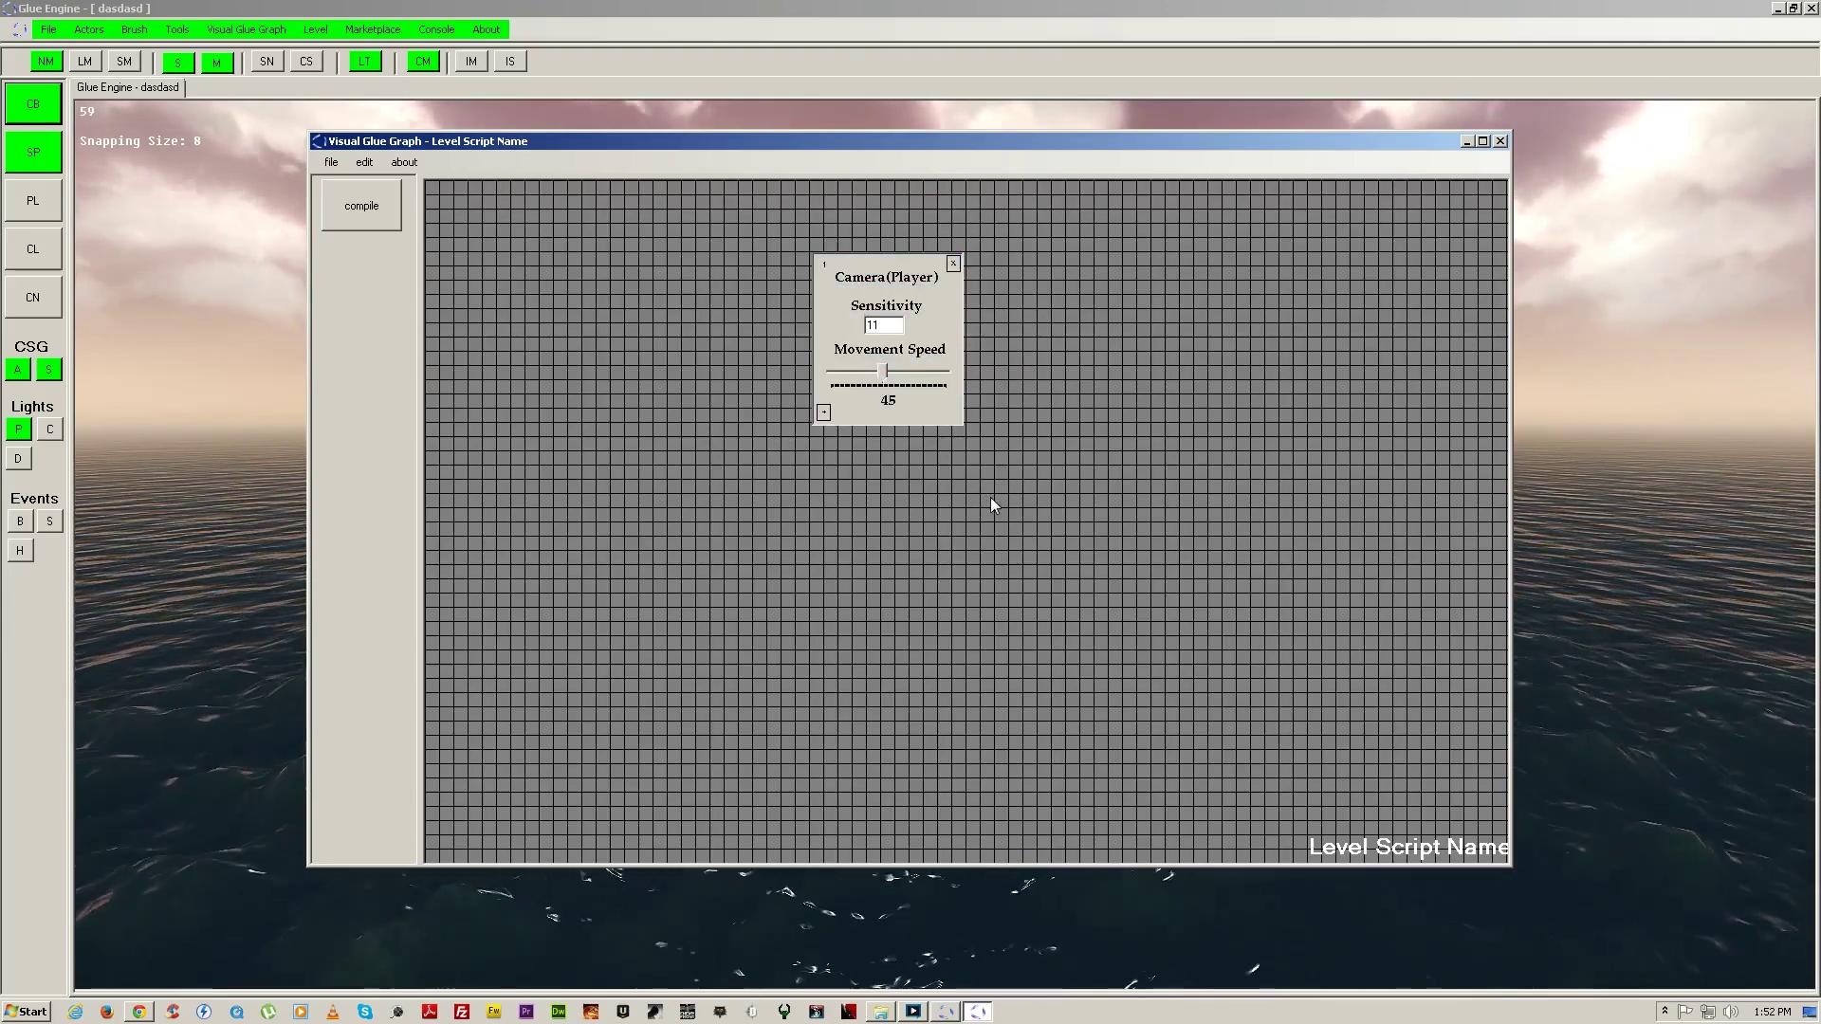
# Step: Add a Level Started event node to the graph
pyautogui.rightClick(991, 497)
pyautogui.click(1177, 549)
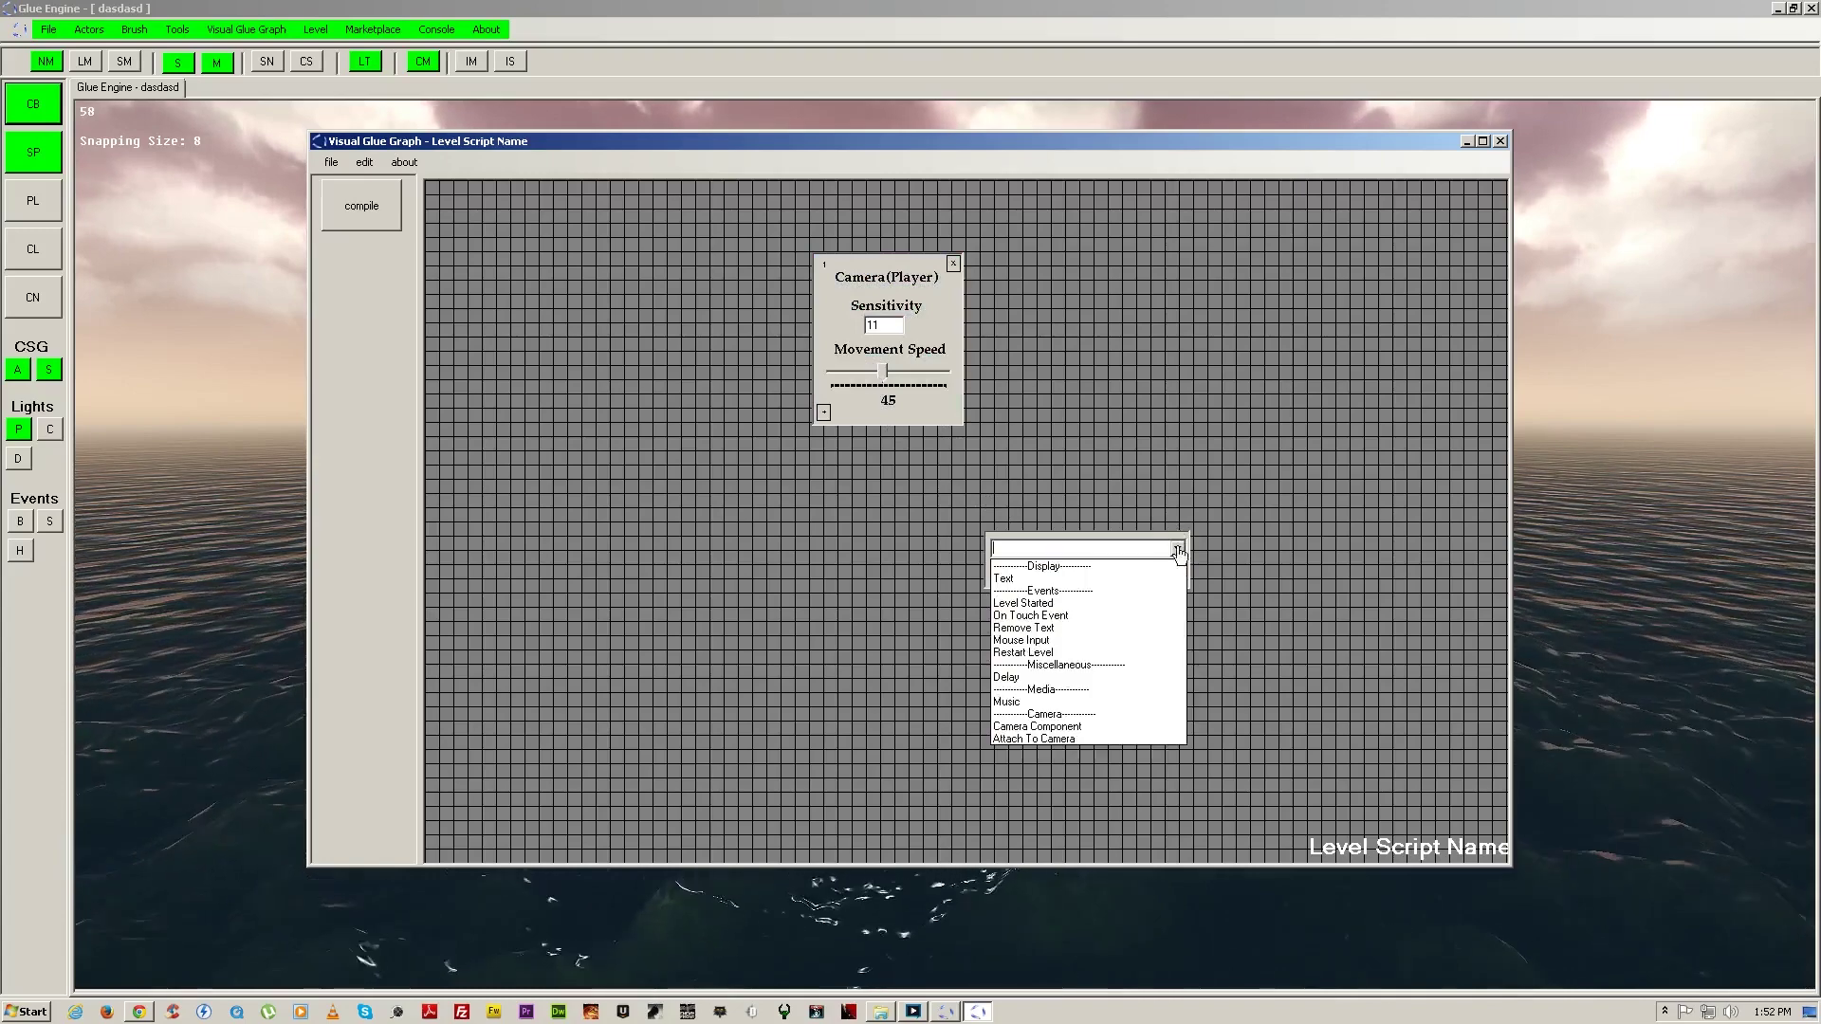
pyautogui.click(1049, 604)
pyautogui.click(1060, 574)
# Step: Add an On Touch Event node to the graph, leaving its object number empty
pyautogui.rightClick(1067, 576)
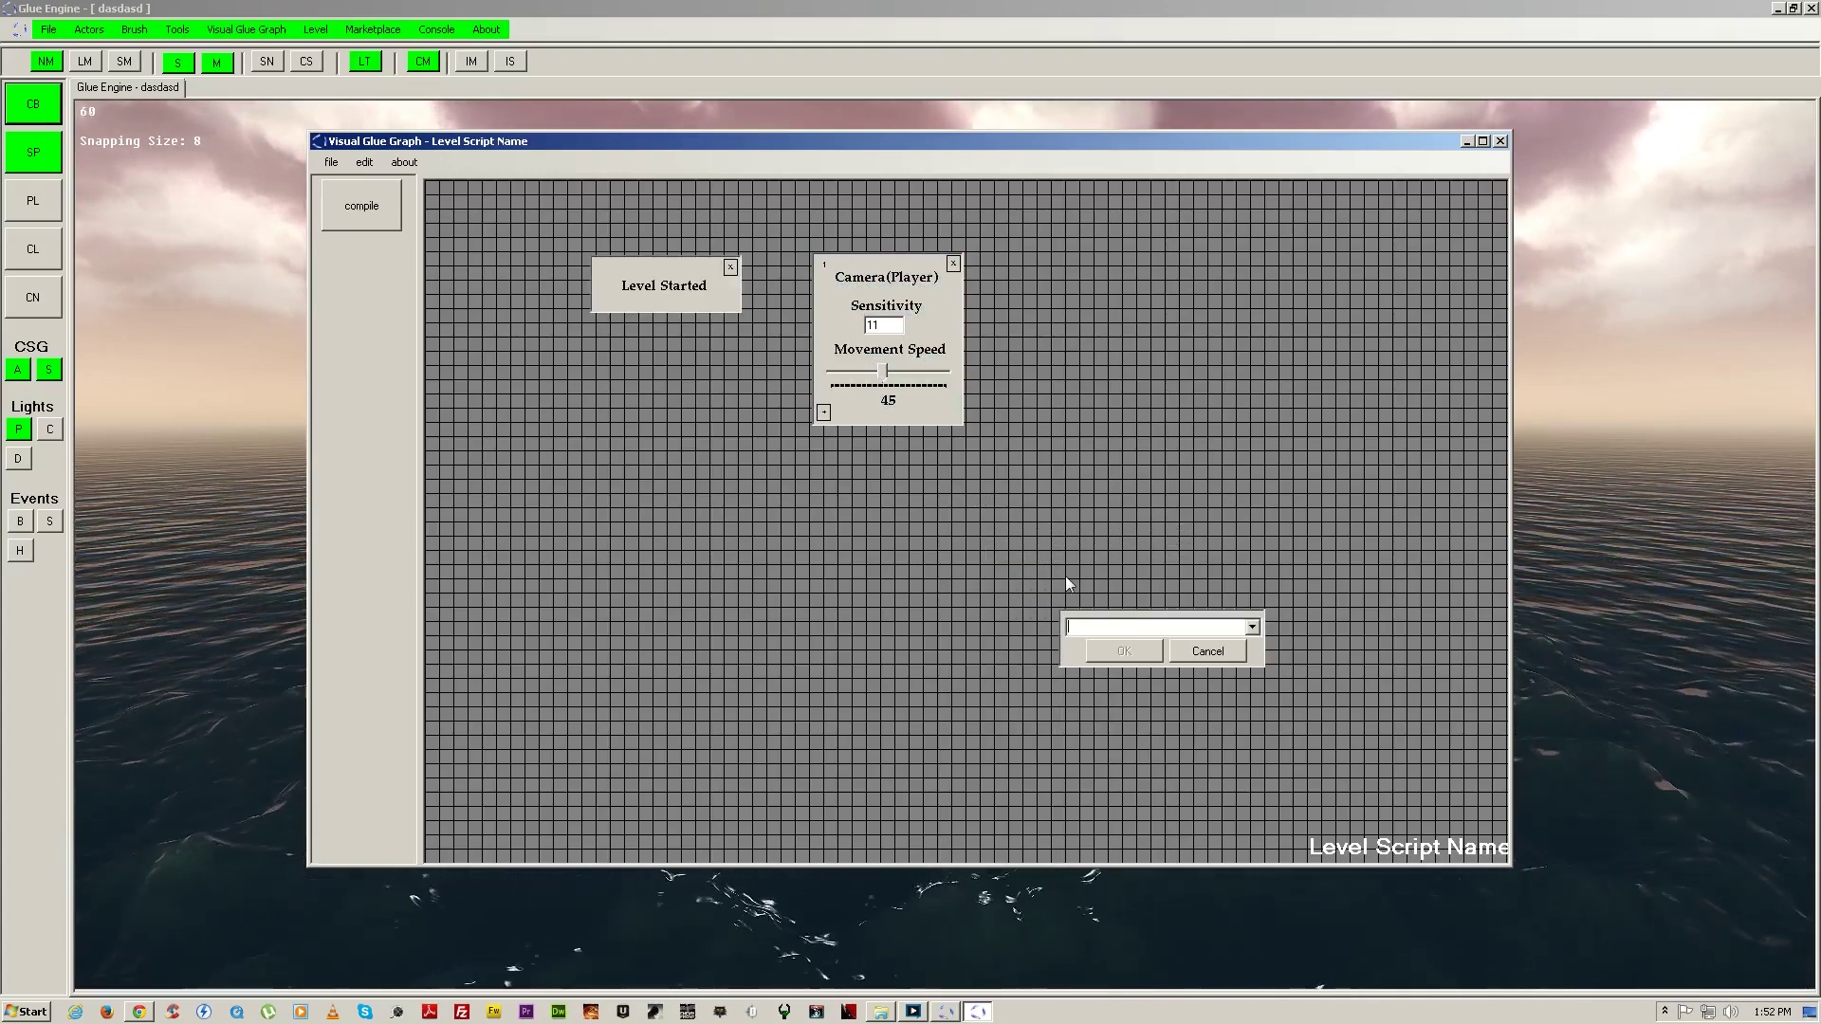
pyautogui.click(1252, 628)
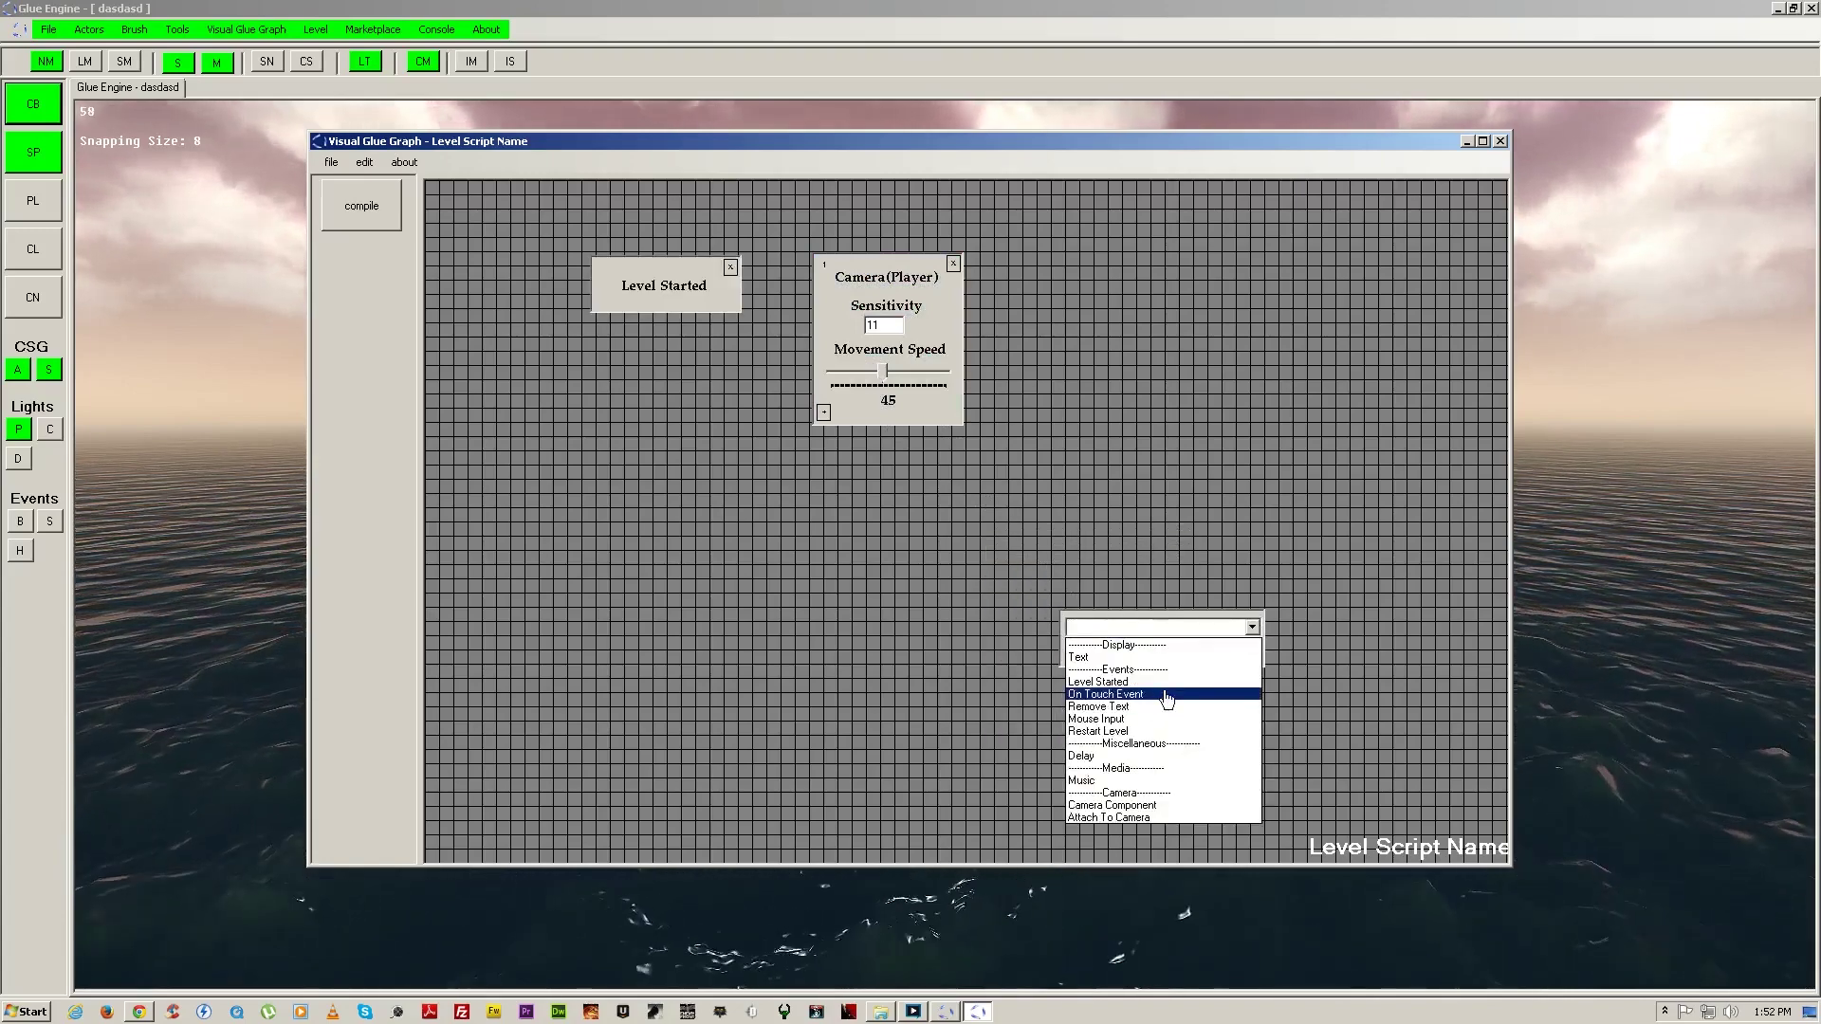
pyautogui.click(1152, 692)
pyautogui.click(1147, 657)
pyautogui.rightClick(1112, 573)
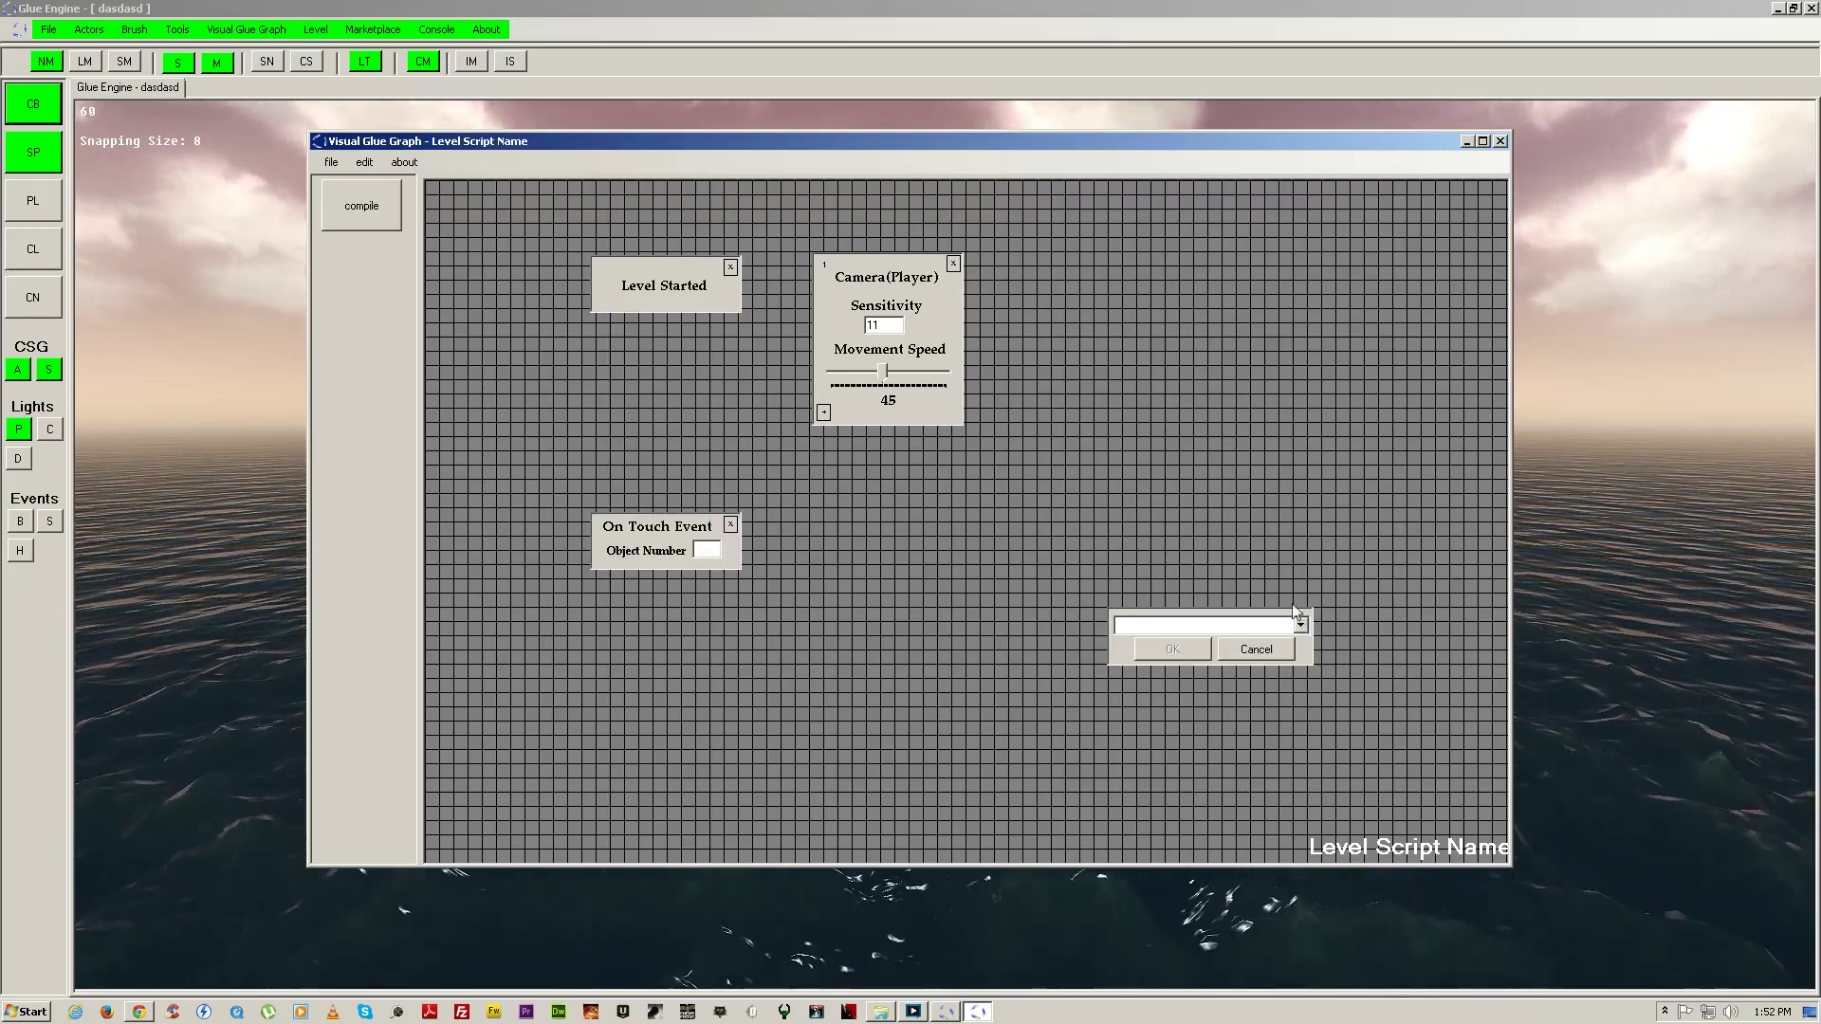
pyautogui.click(1266, 649)
# Step: Attach the Level Started node to the Camera(Player) node, reposition the pair, and compile the script
pyautogui.click(823, 411)
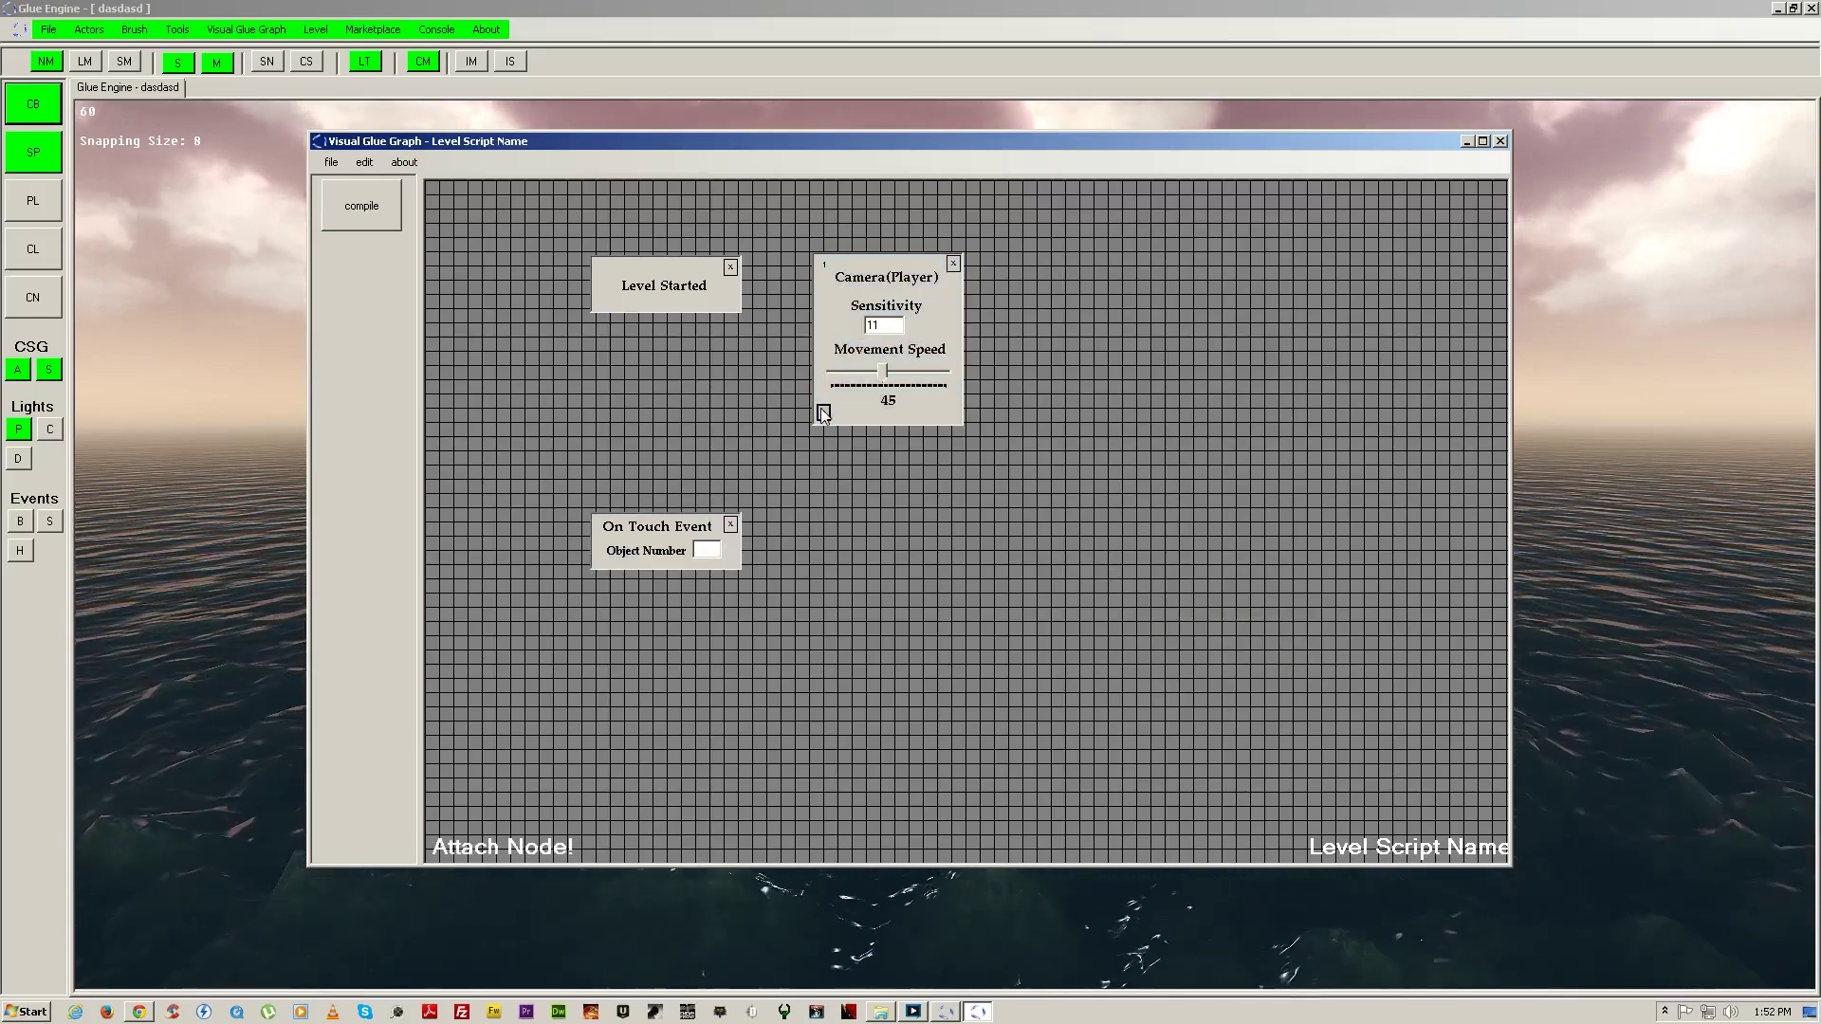
pyautogui.click(614, 304)
pyautogui.moveTo(875, 405); pyautogui.dragTo(968, 490)
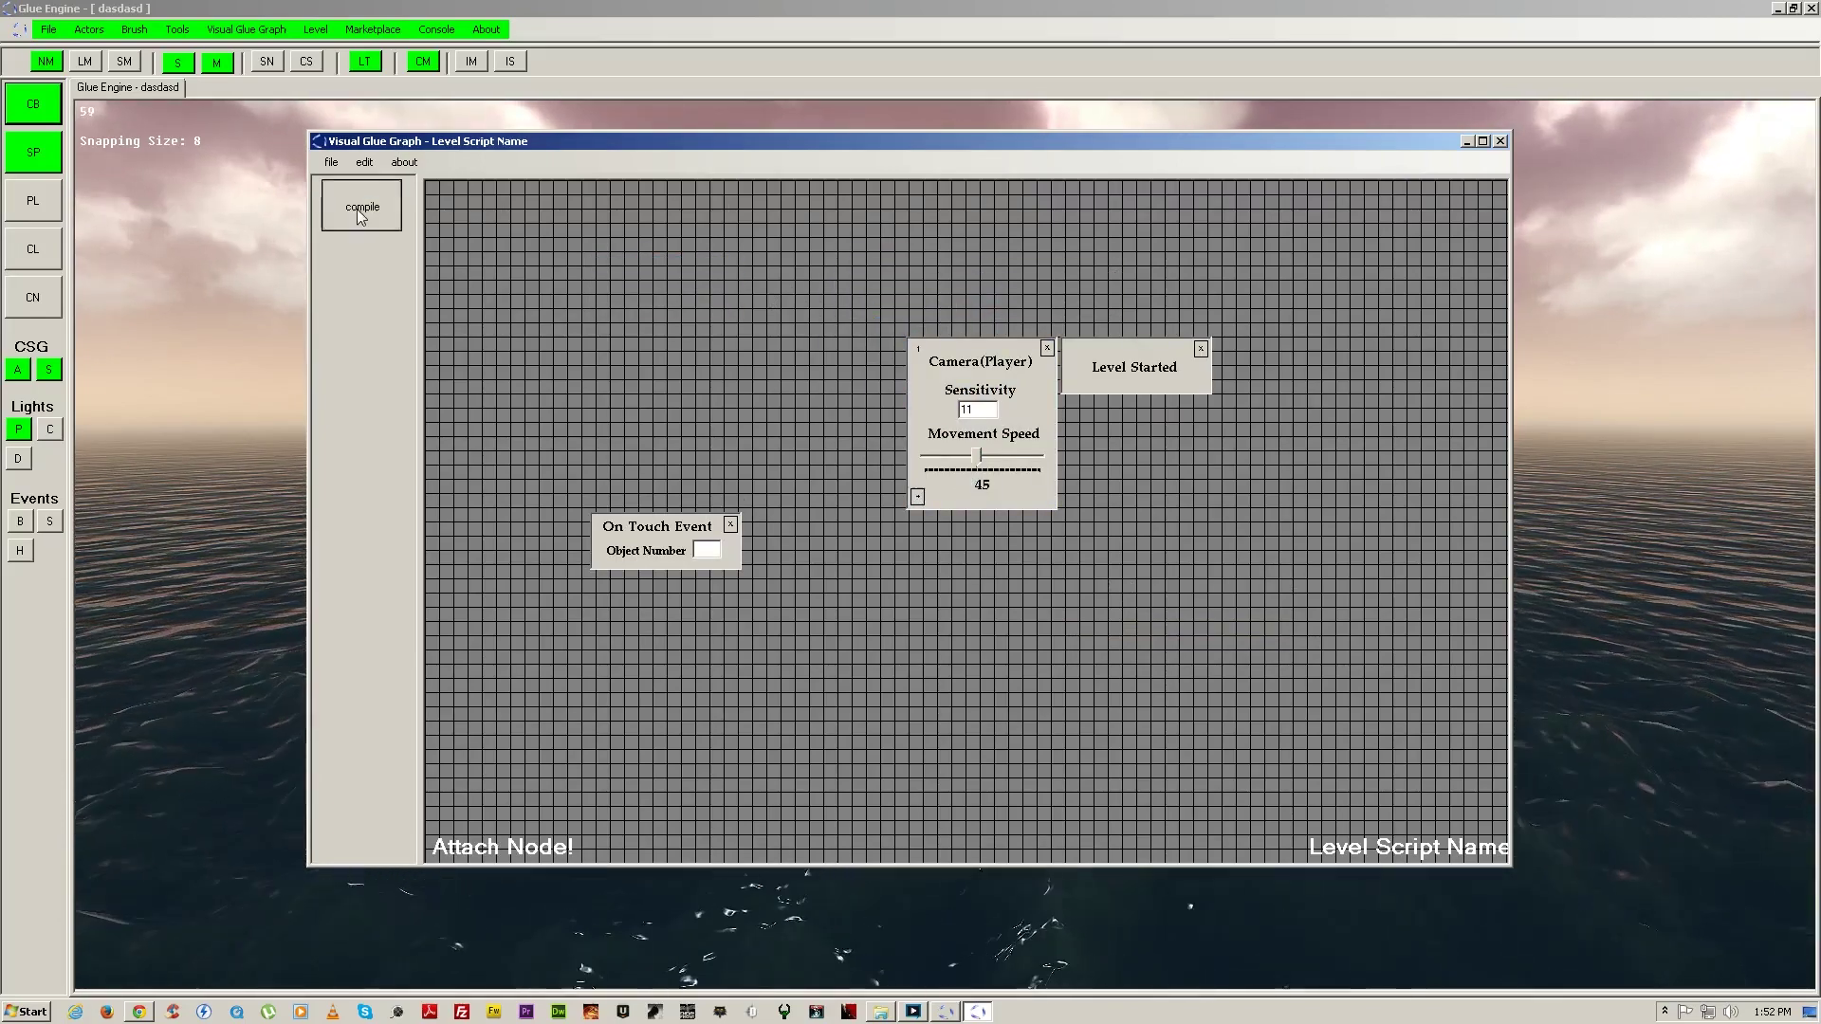
# Step: Minimize the graph, add a sphere actor to the scene, and test the level with the player camera
pyautogui.click(1466, 140)
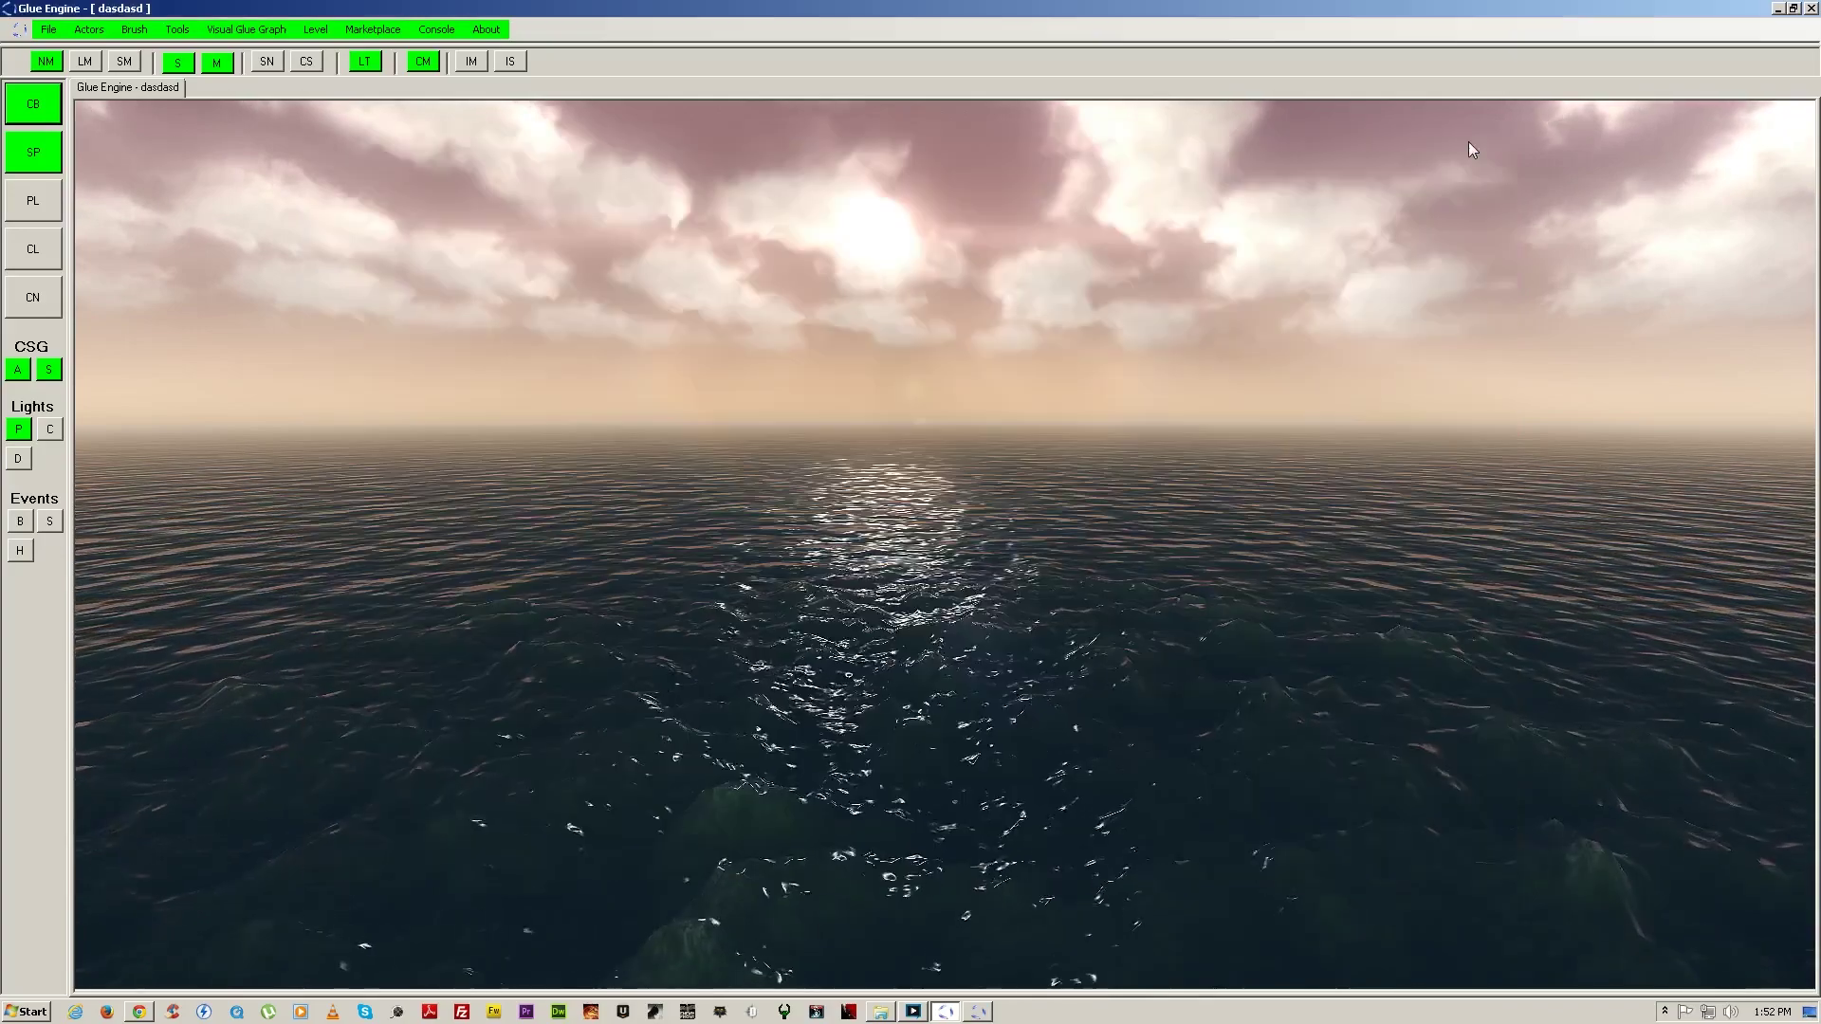
pyautogui.click(89, 31)
pyautogui.click(109, 50)
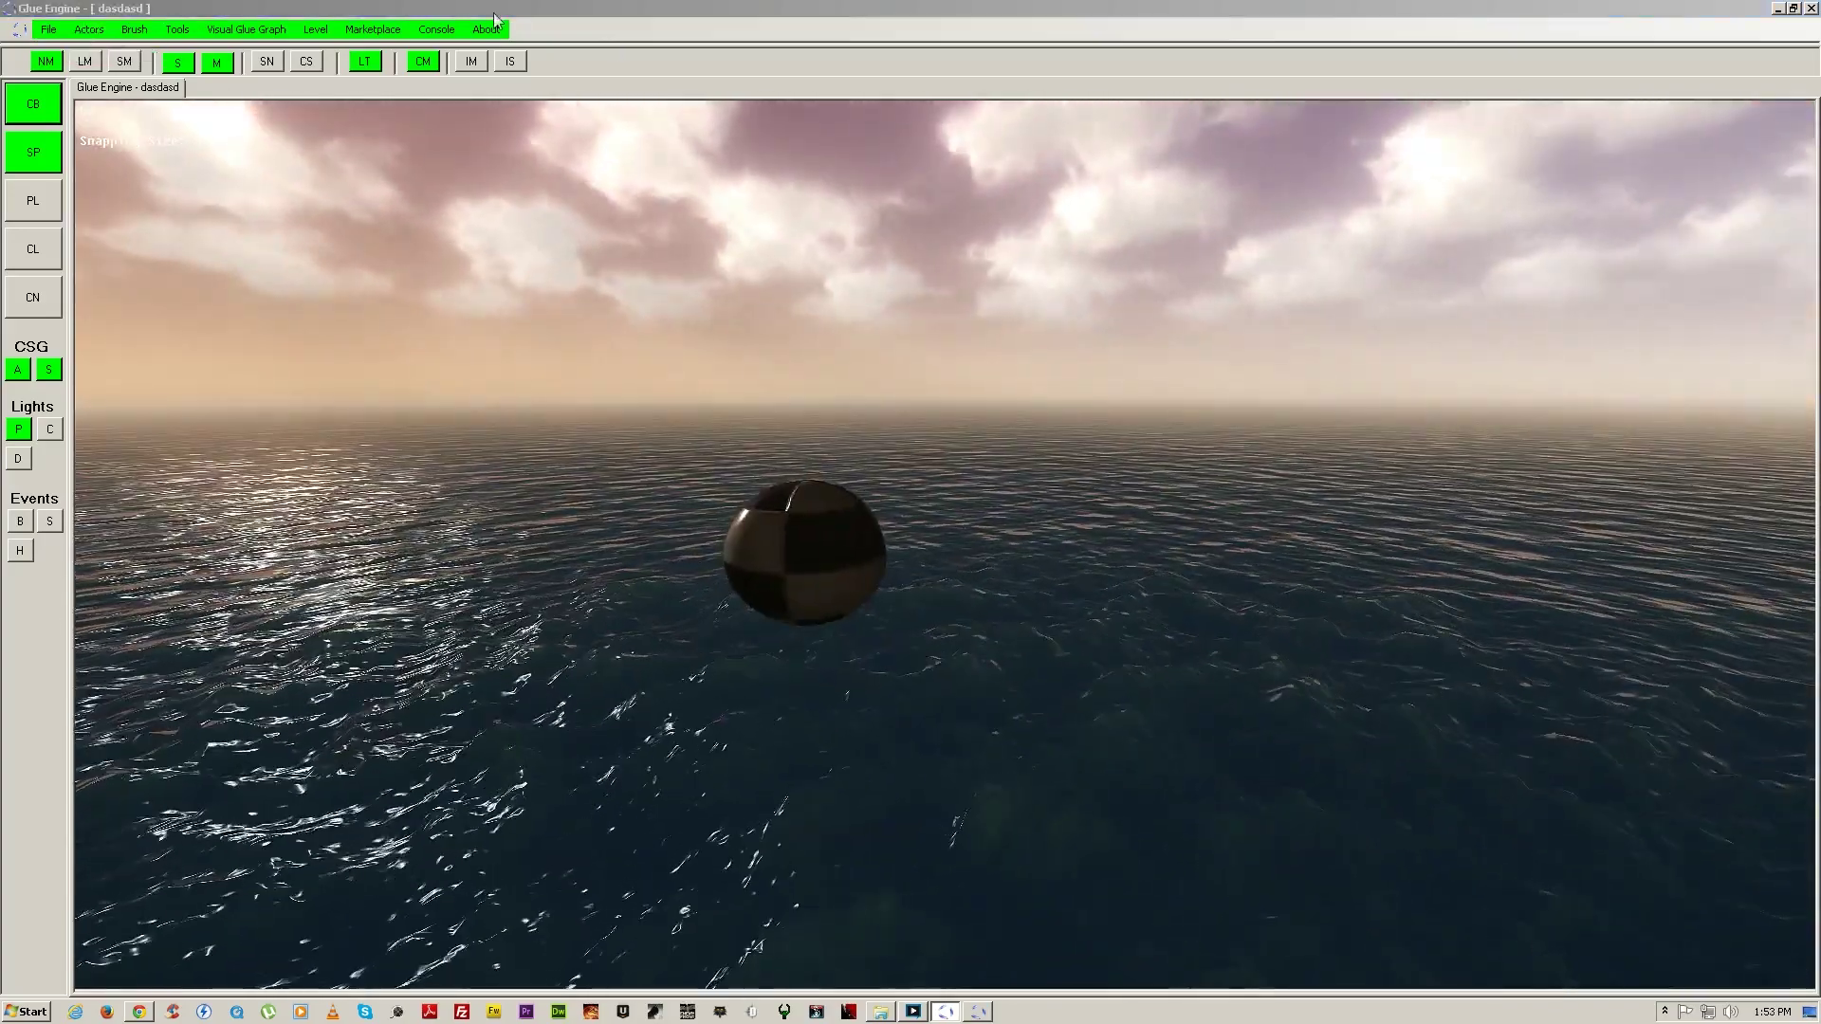
pyautogui.click(423, 62)
pyautogui.click(950, 561)
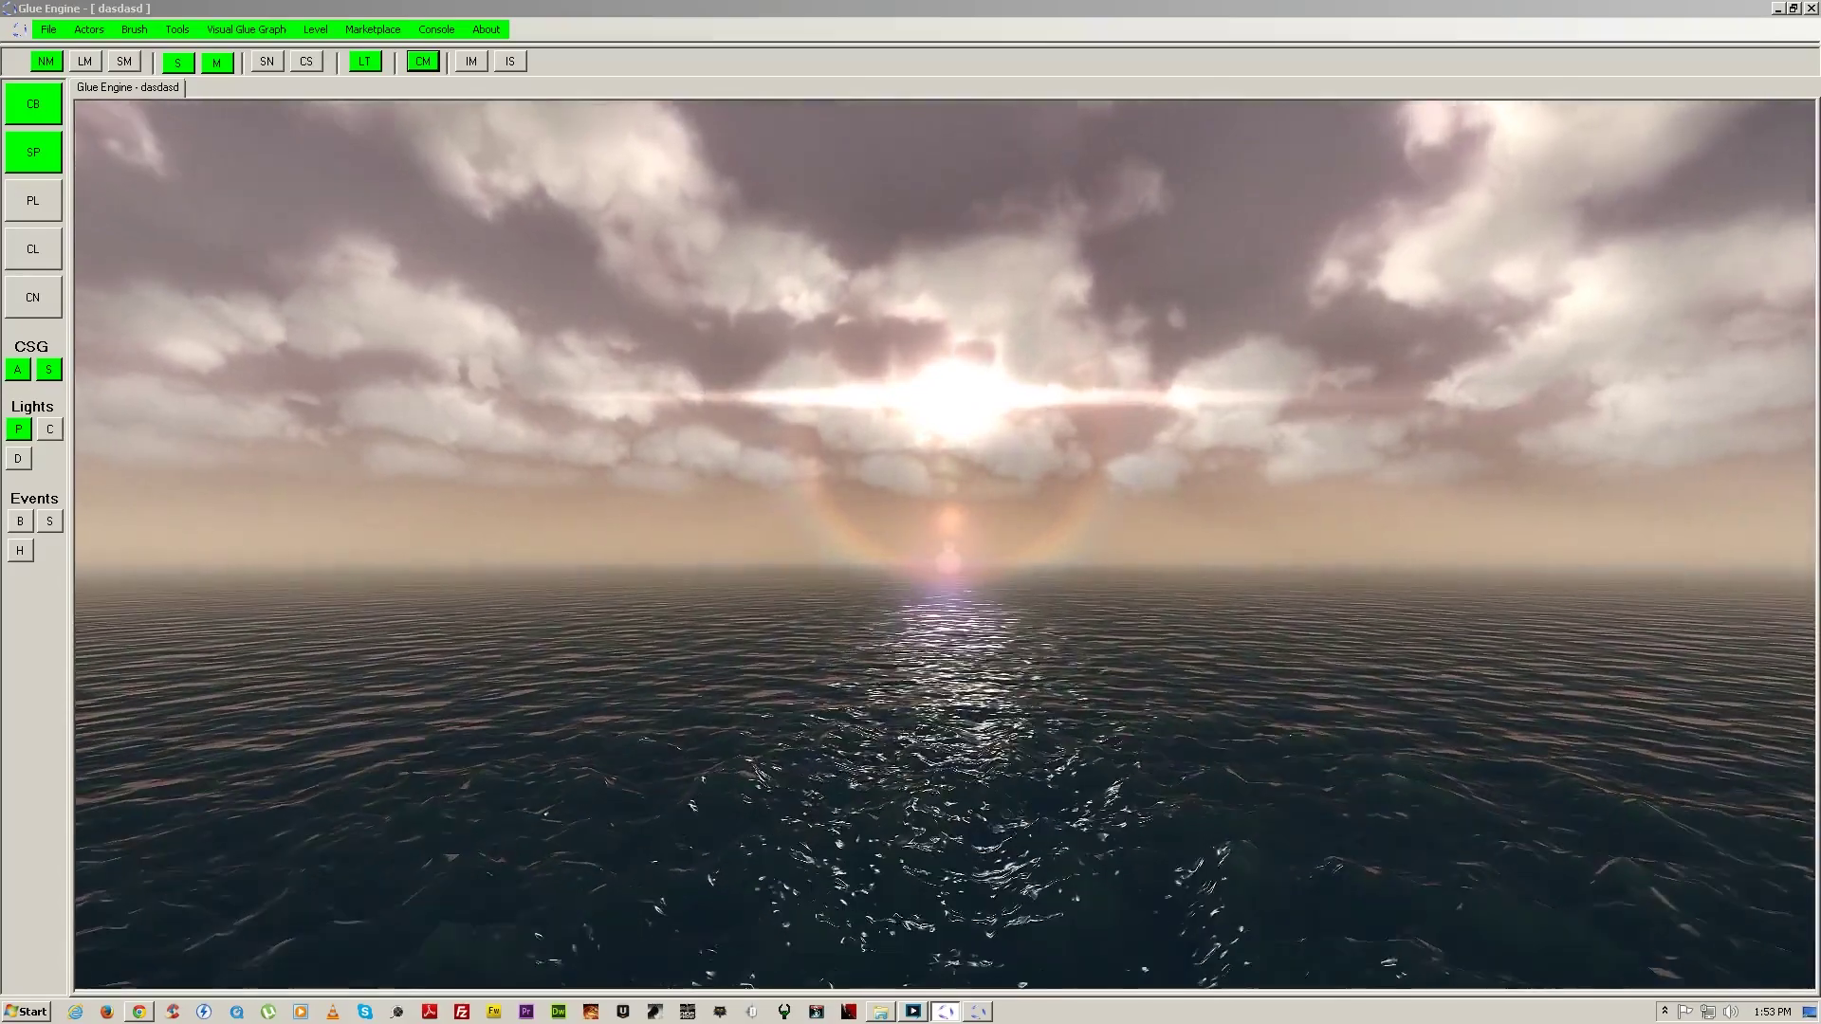
pyautogui.press('Escape')
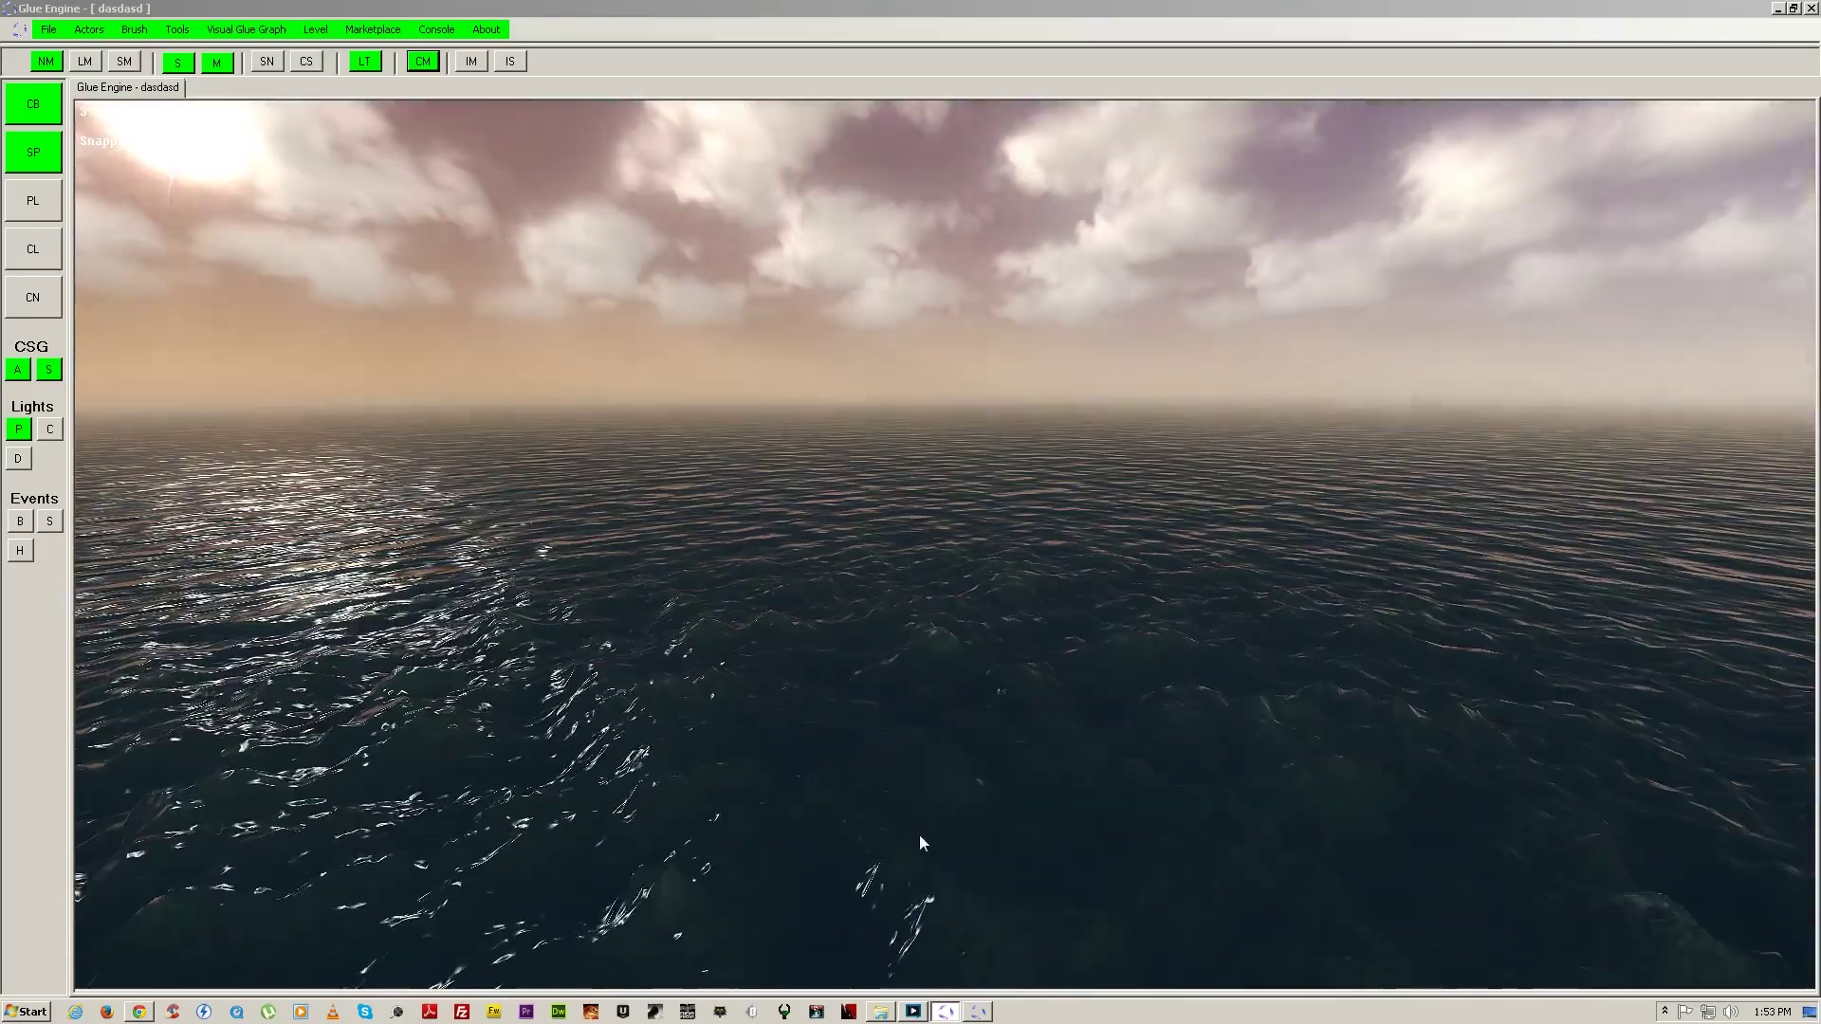
# Step: Set the Camera(Player) node's movement speed to 79 and test the level again
pyautogui.click(980, 1012)
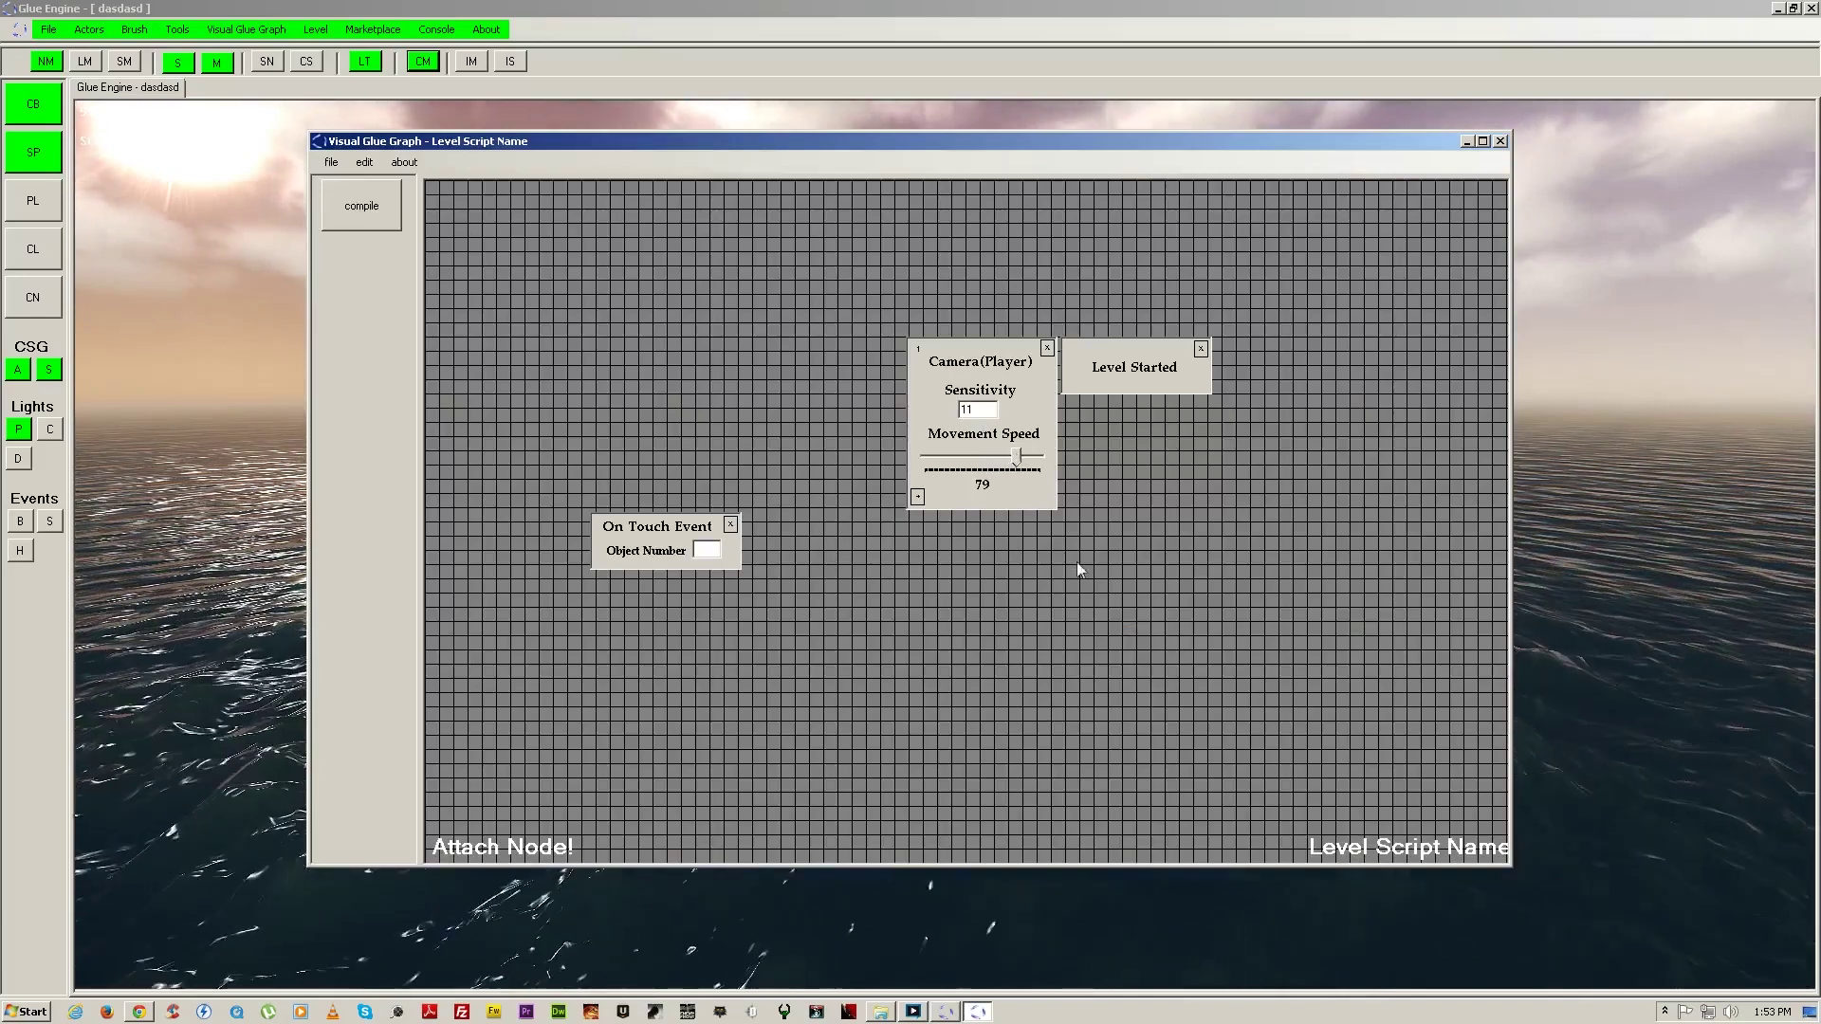
pyautogui.click(1468, 142)
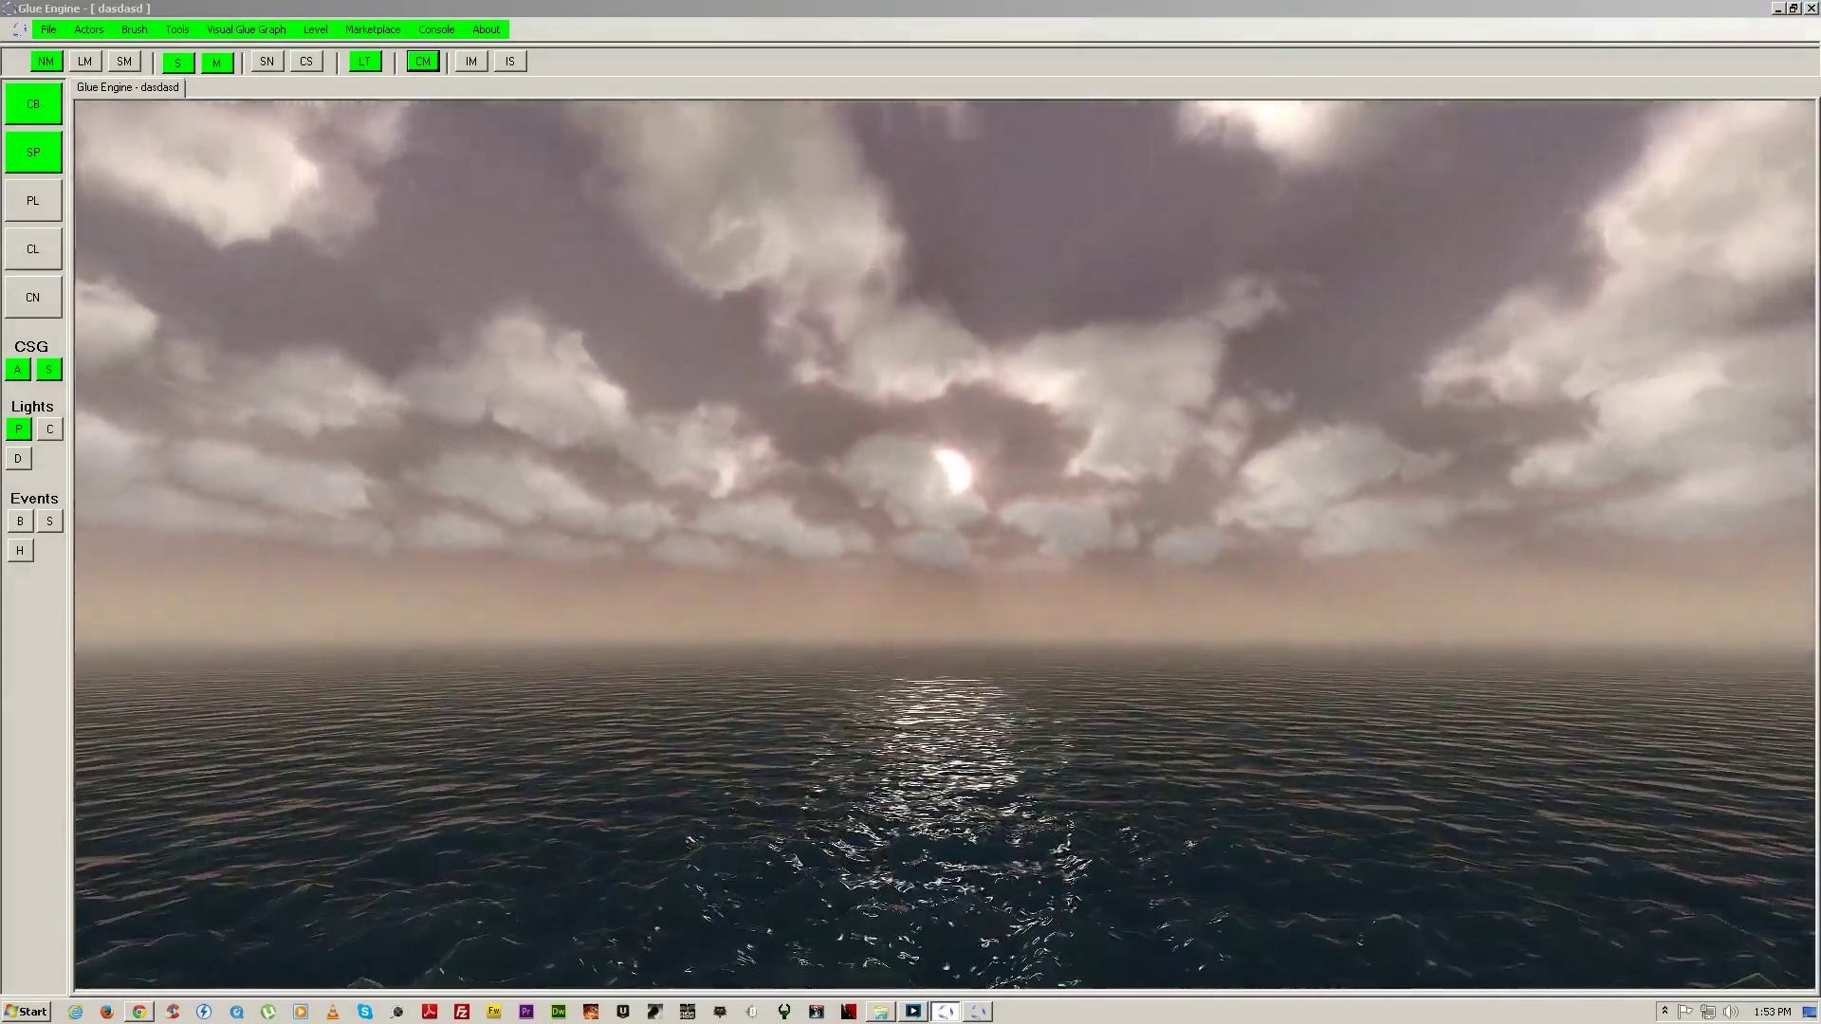
pyautogui.press('Escape')
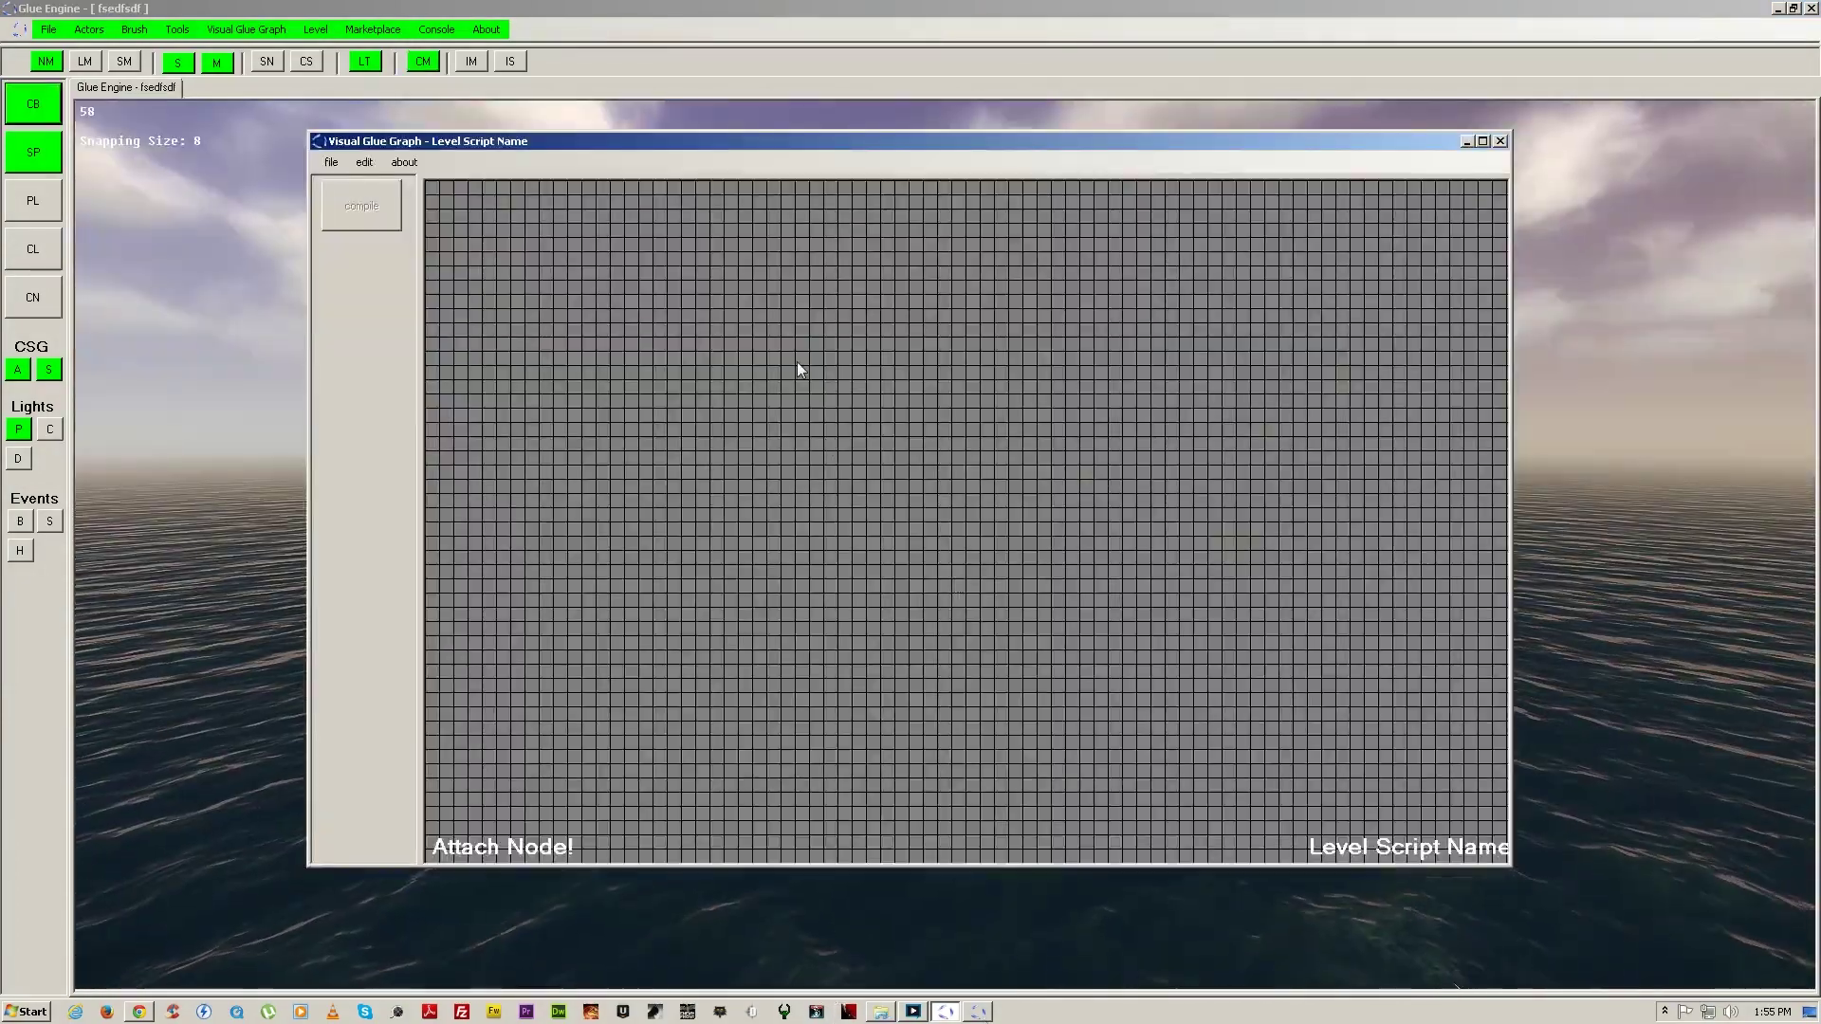
# Step: Add an On Touch Event node to the empty graph with object number 6
pyautogui.rightClick(797, 361)
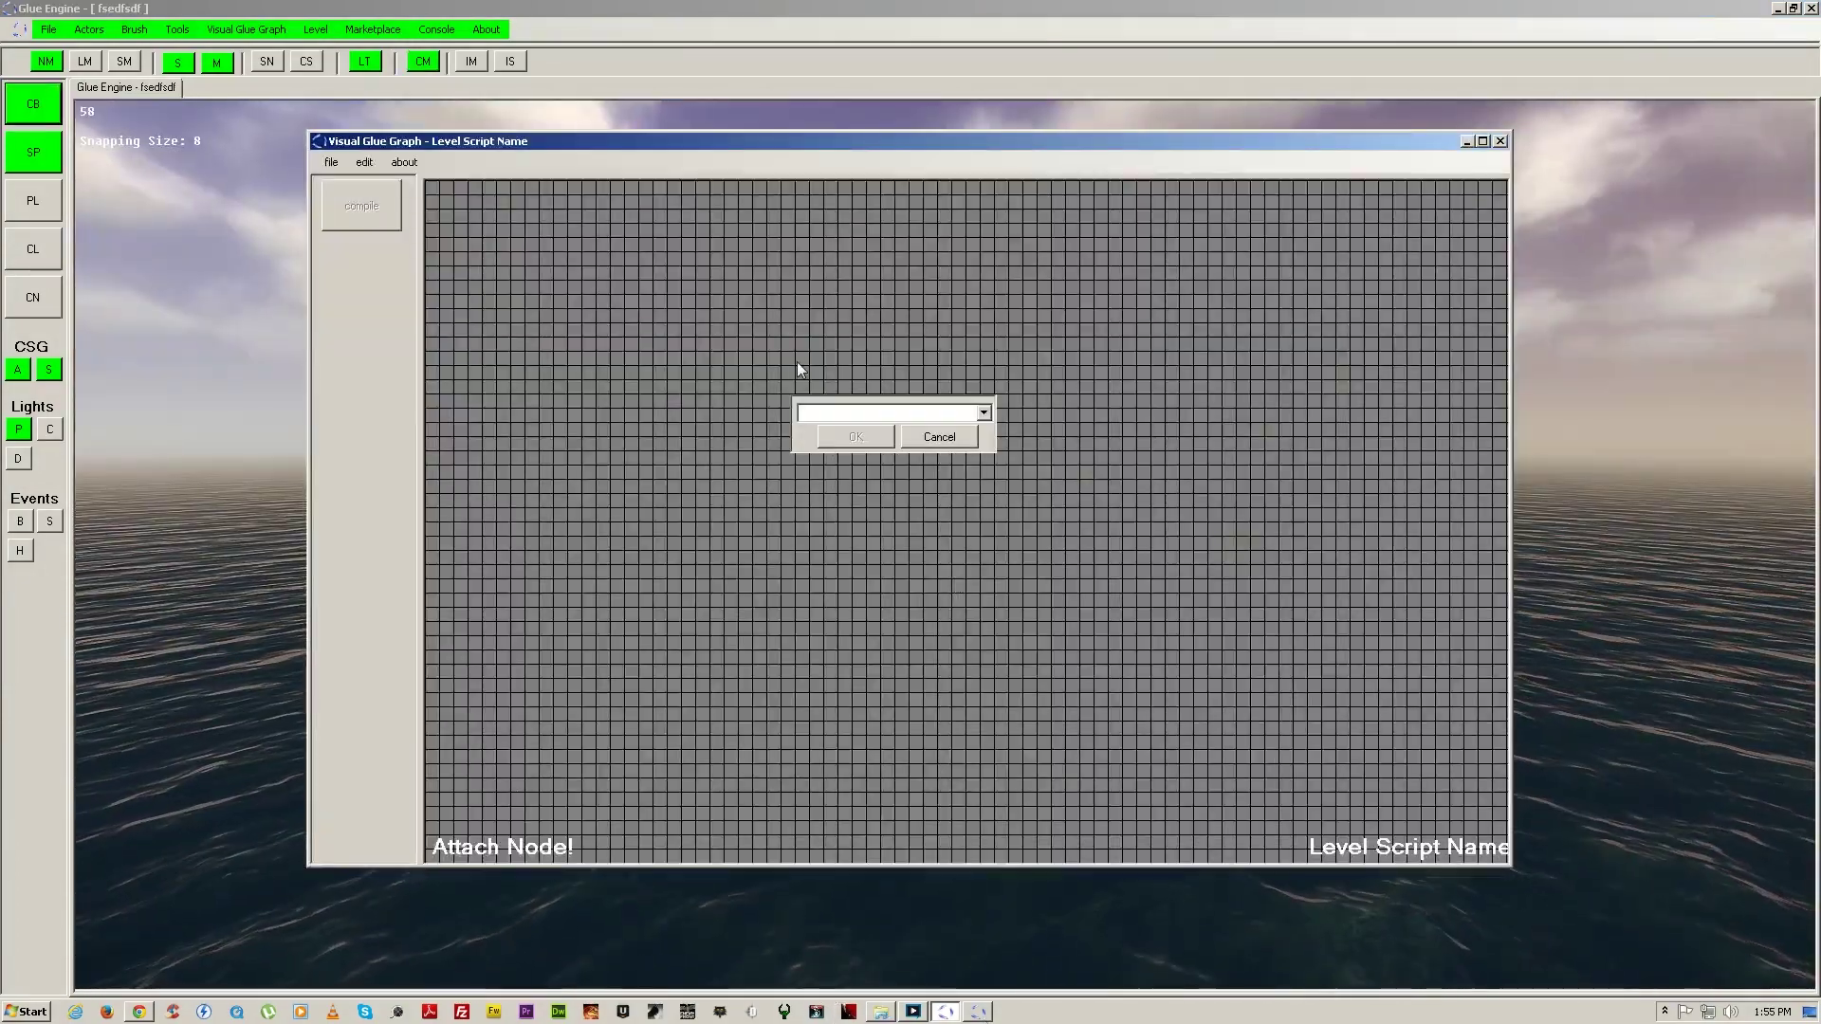
pyautogui.click(986, 418)
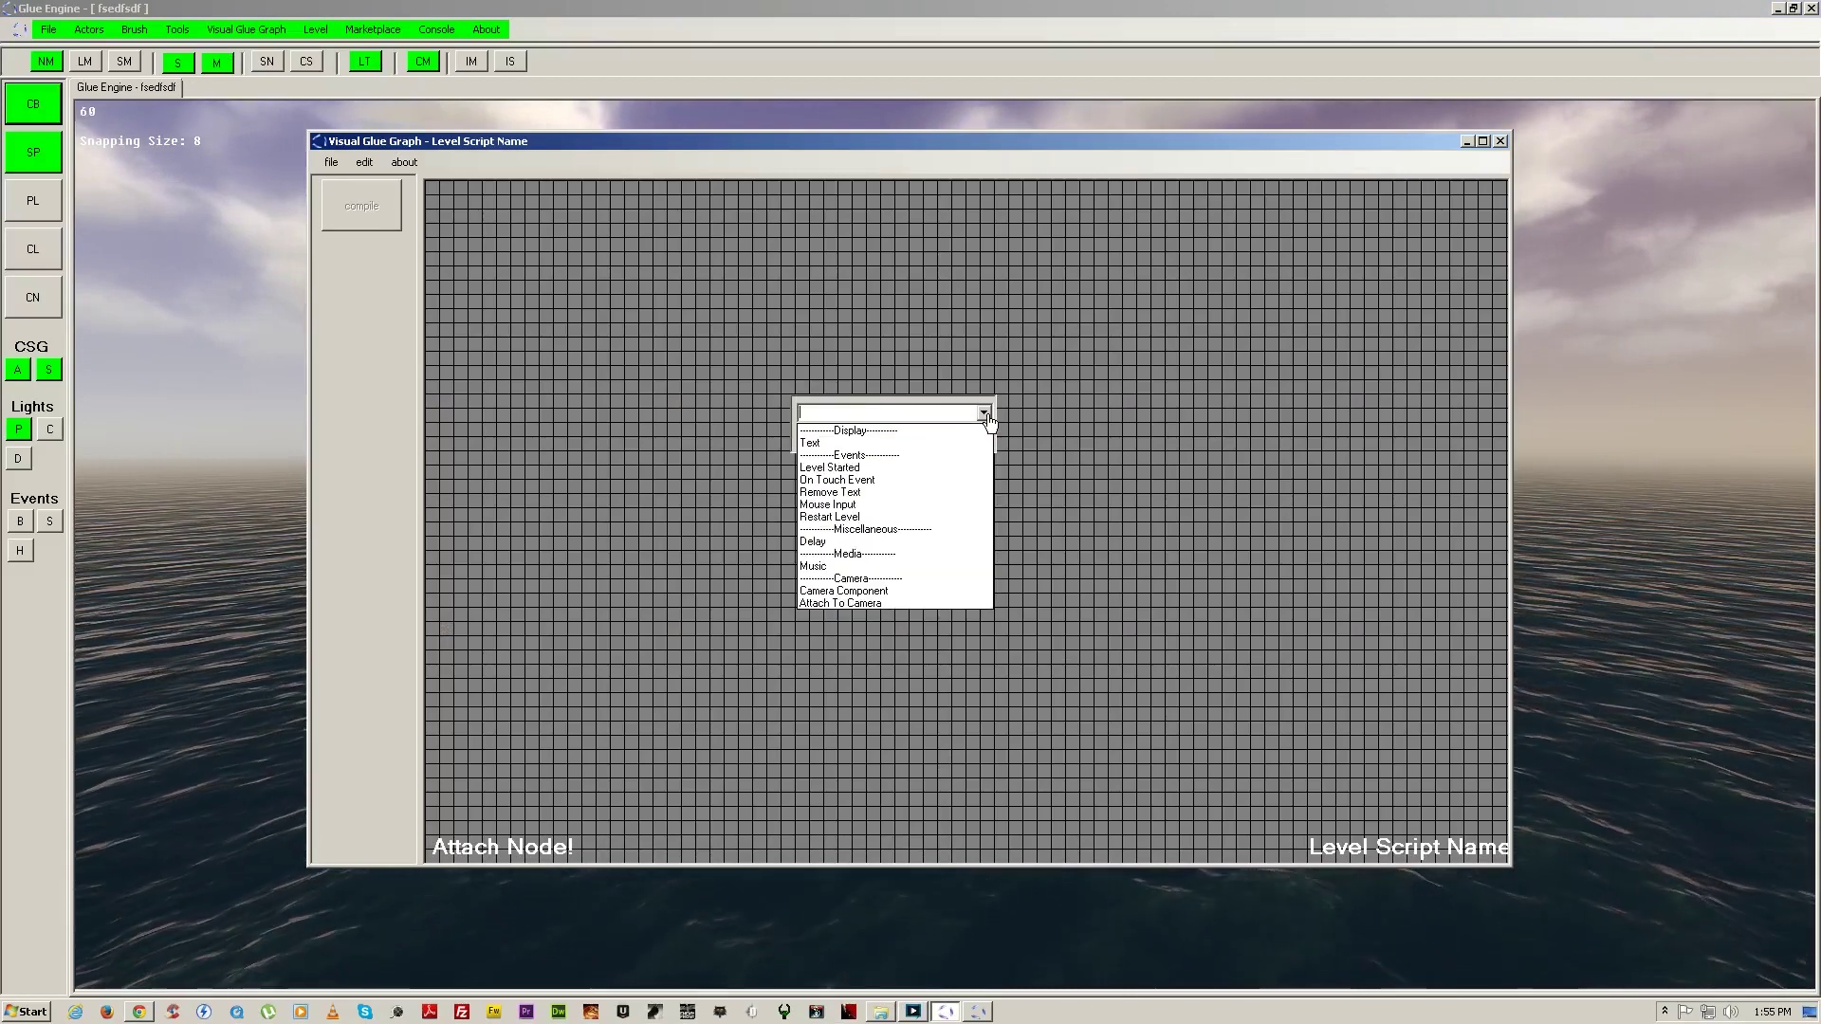
pyautogui.click(853, 480)
pyautogui.click(843, 438)
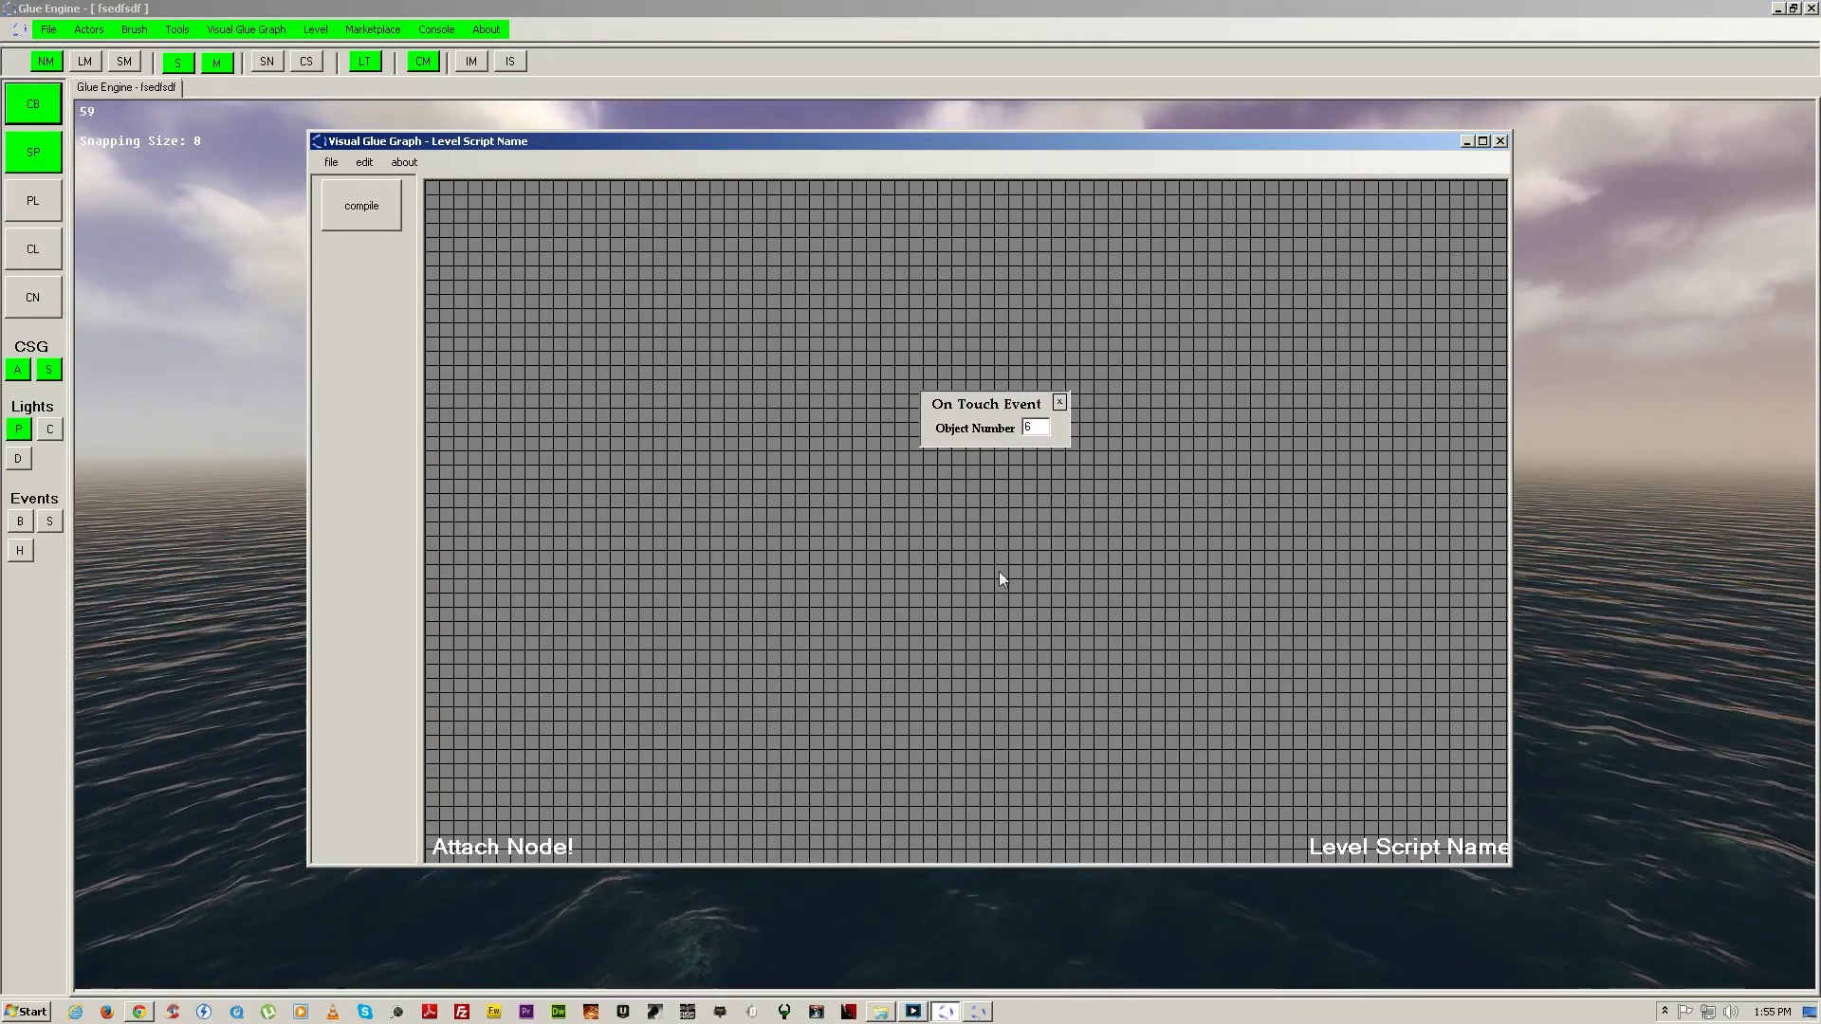
# Step: Add a Restart Level node near the On Touch Event node and set its loading screen time to 77
pyautogui.rightClick(1067, 586)
pyautogui.click(1255, 638)
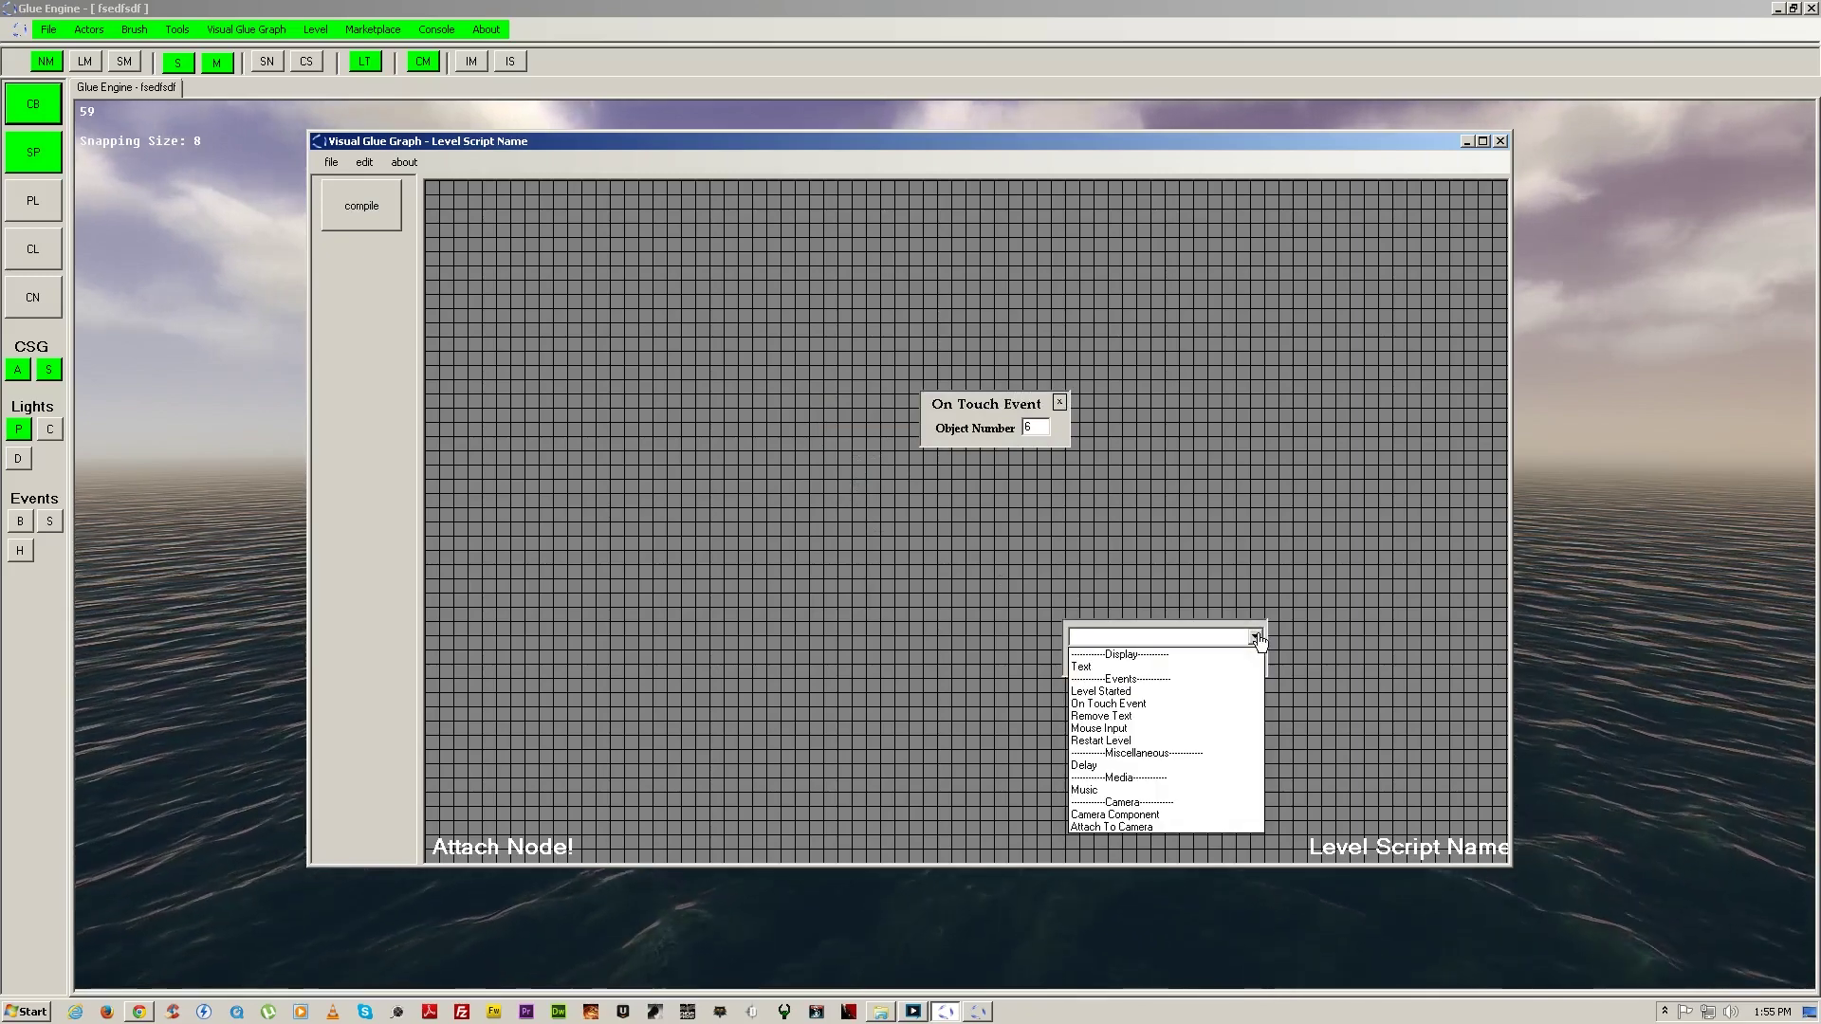
pyautogui.click(1151, 741)
pyautogui.click(1119, 658)
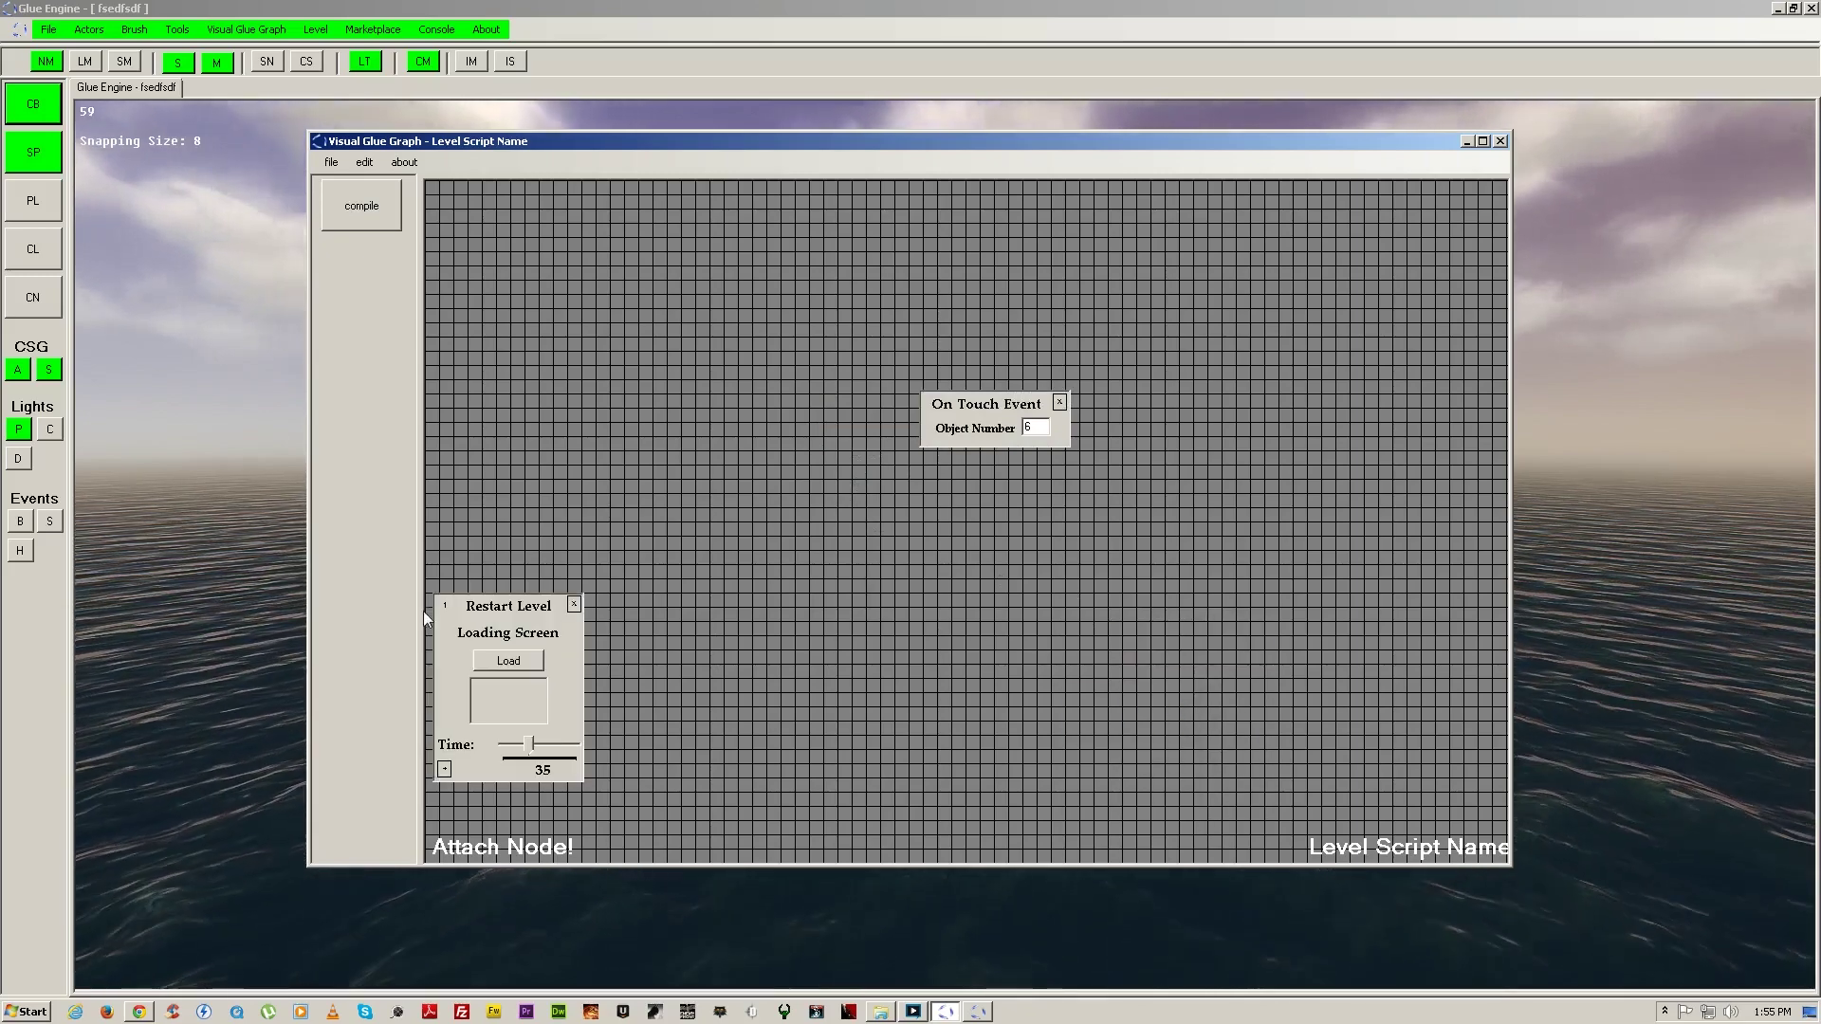
pyautogui.moveTo(452, 661); pyautogui.dragTo(623, 389)
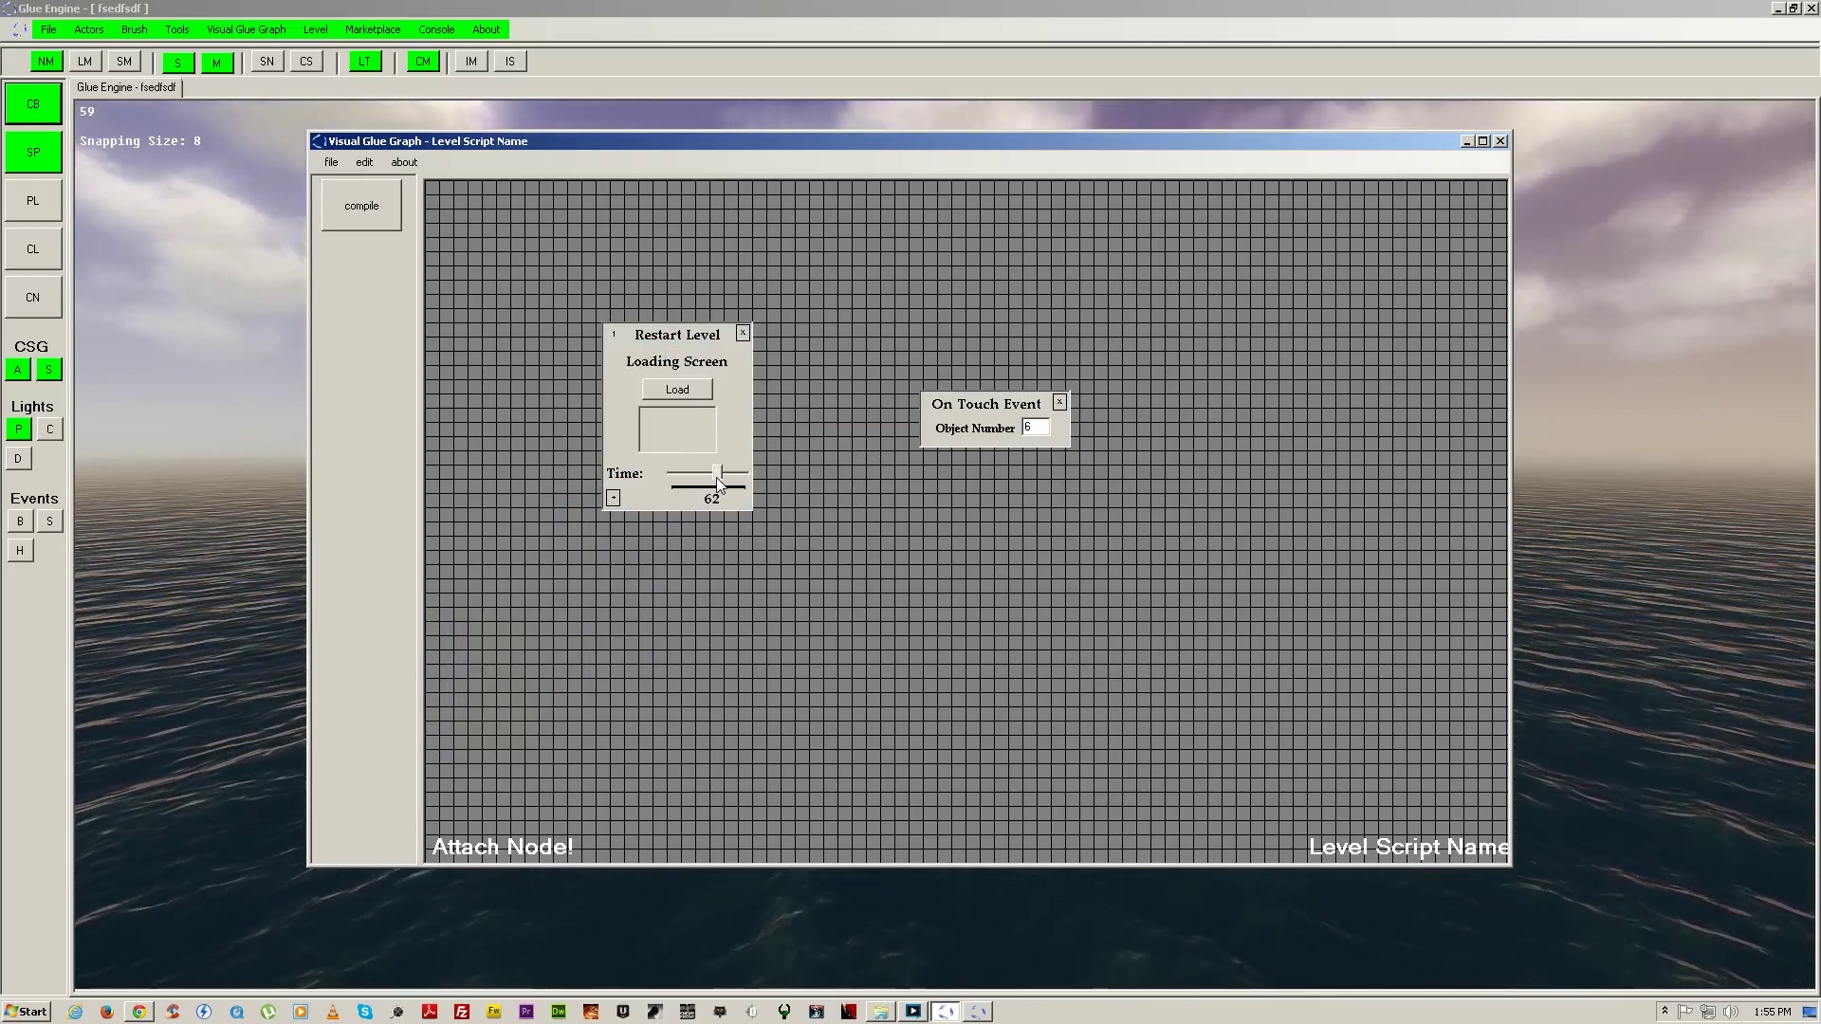
pyautogui.moveTo(719, 477); pyautogui.dragTo(727, 479)
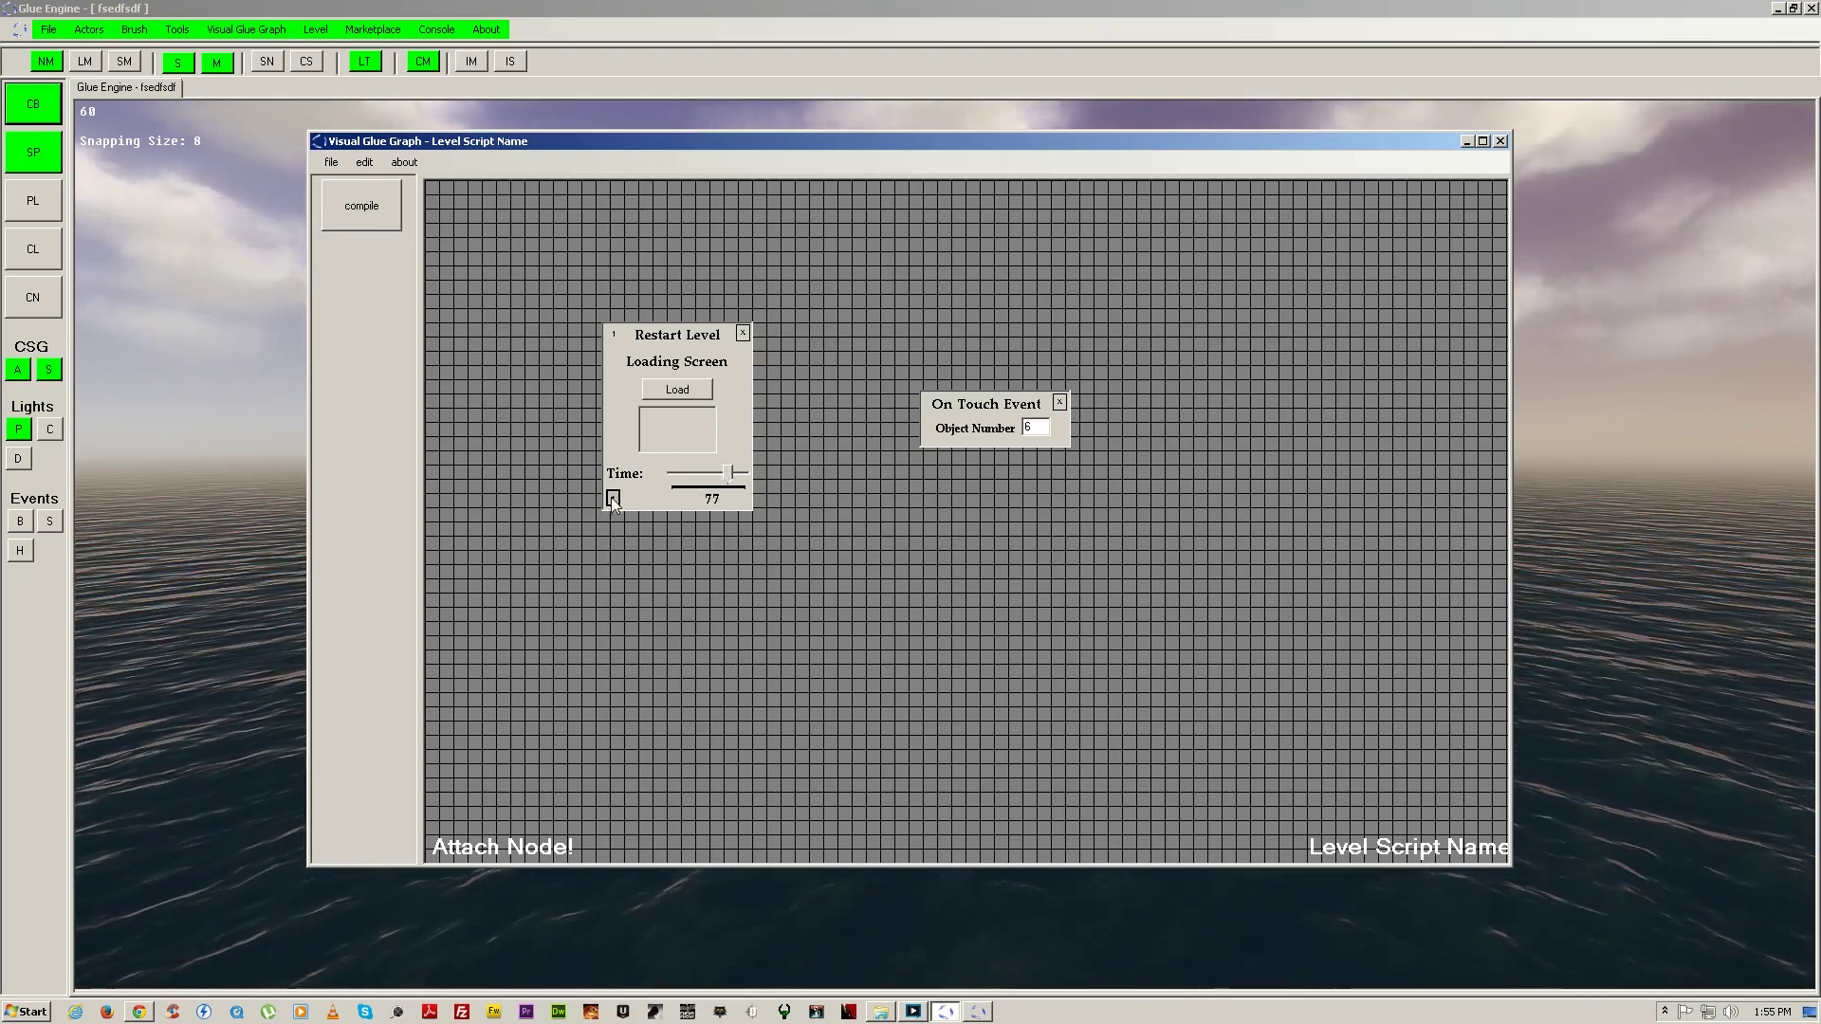
# Step: Attach the On Touch Event node to the Restart Level node and load a loading screen image
pyautogui.moveTo(927, 446); pyautogui.dragTo(747, 411)
pyautogui.moveTo(611, 385); pyautogui.dragTo(698, 429)
pyautogui.click(691, 454)
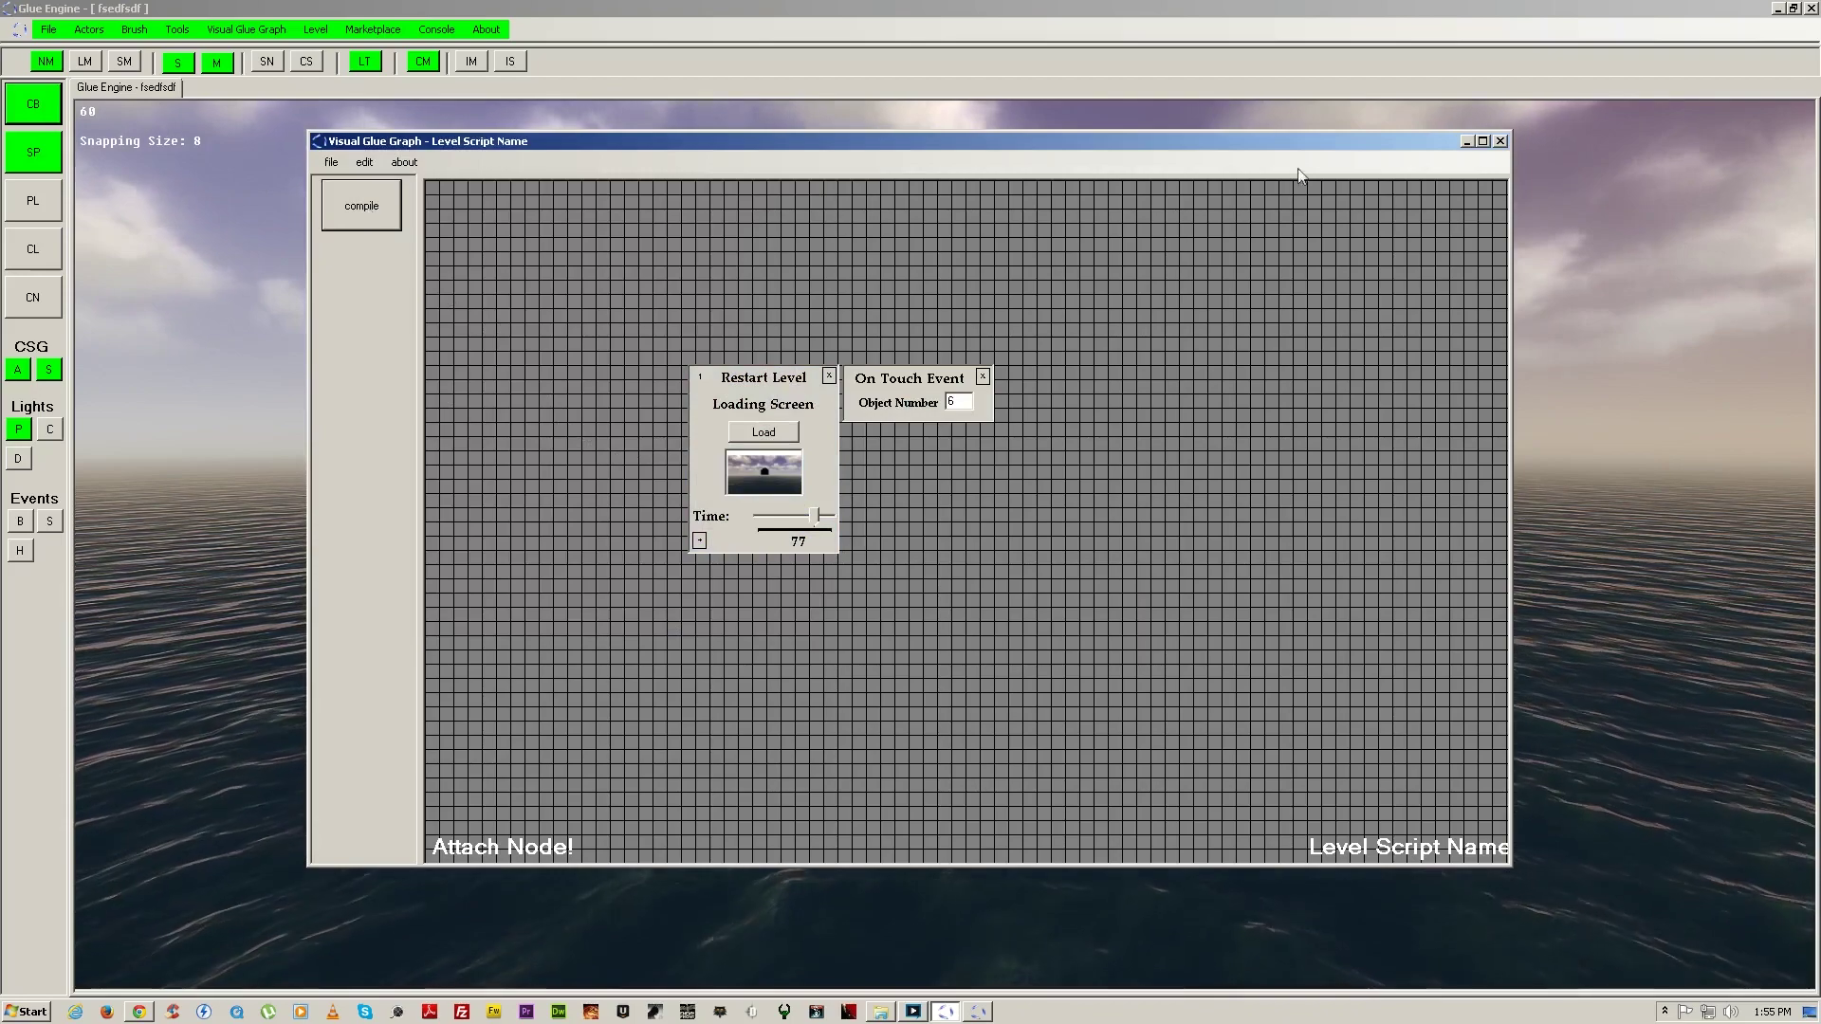
# Step: Minimize the graph and add a sphere actor to the scene
pyautogui.click(1466, 143)
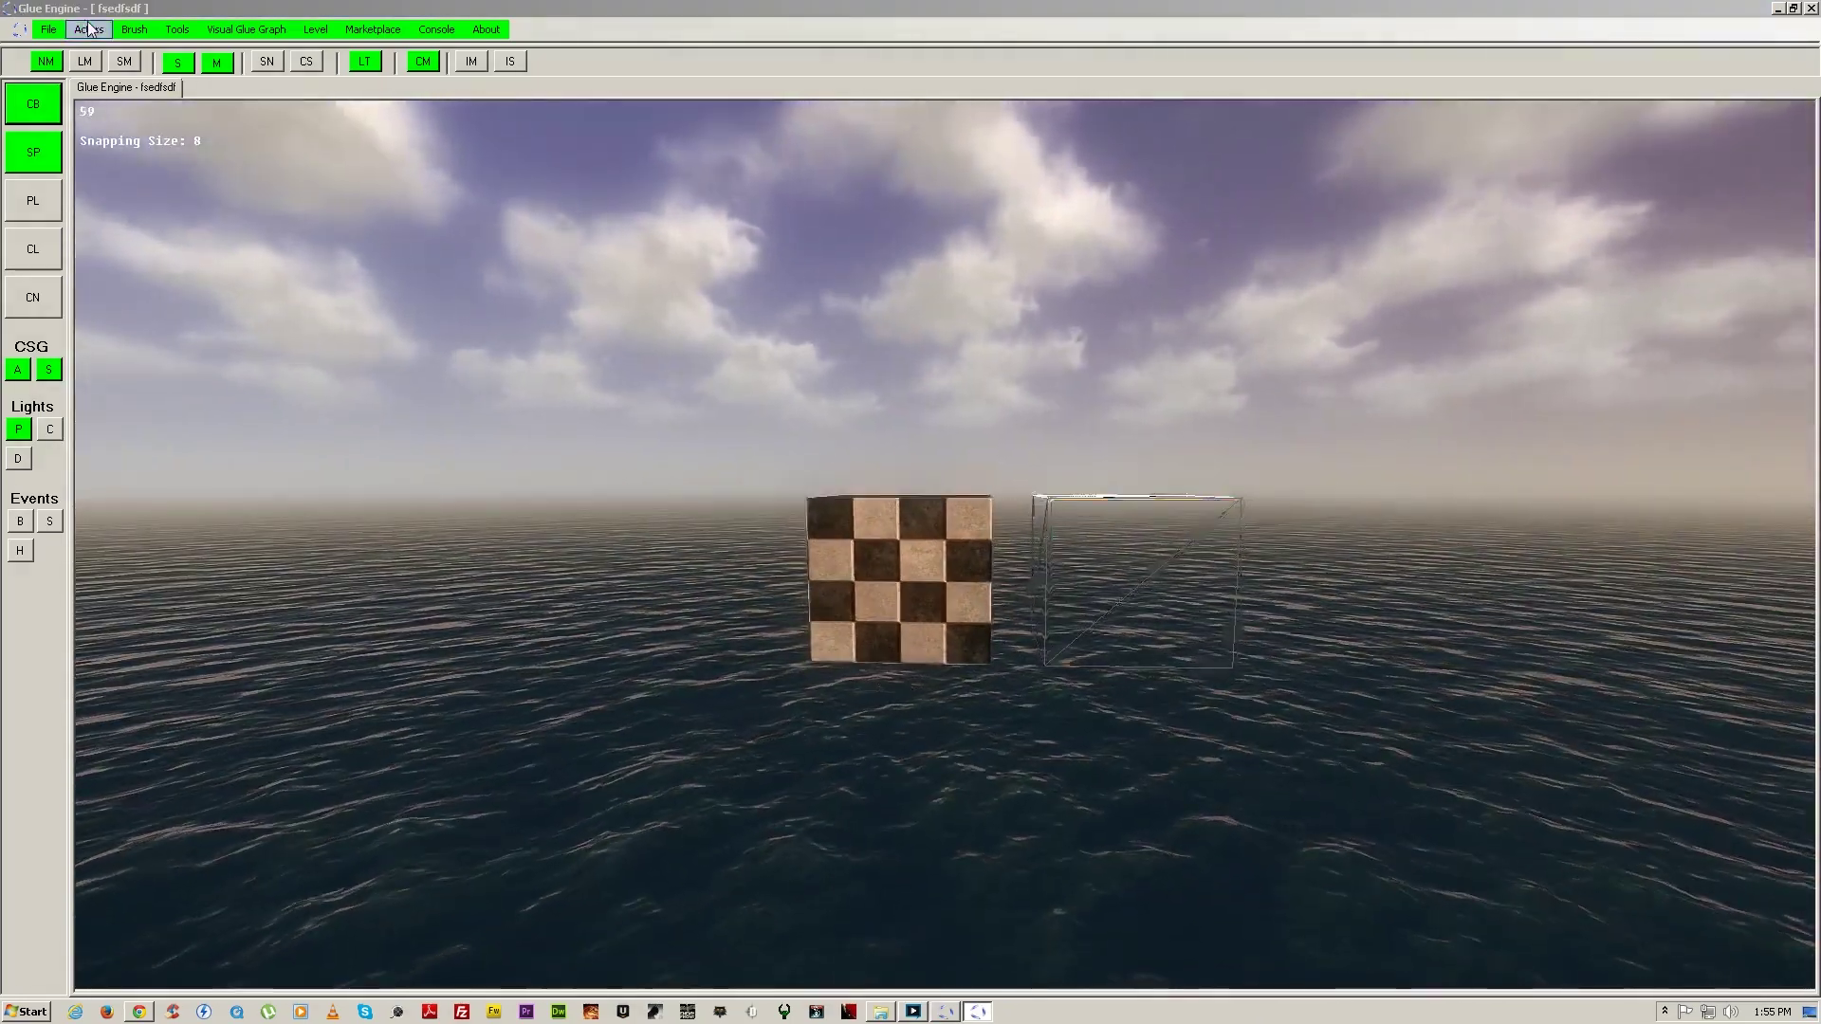
pyautogui.click(90, 29)
pyautogui.click(110, 51)
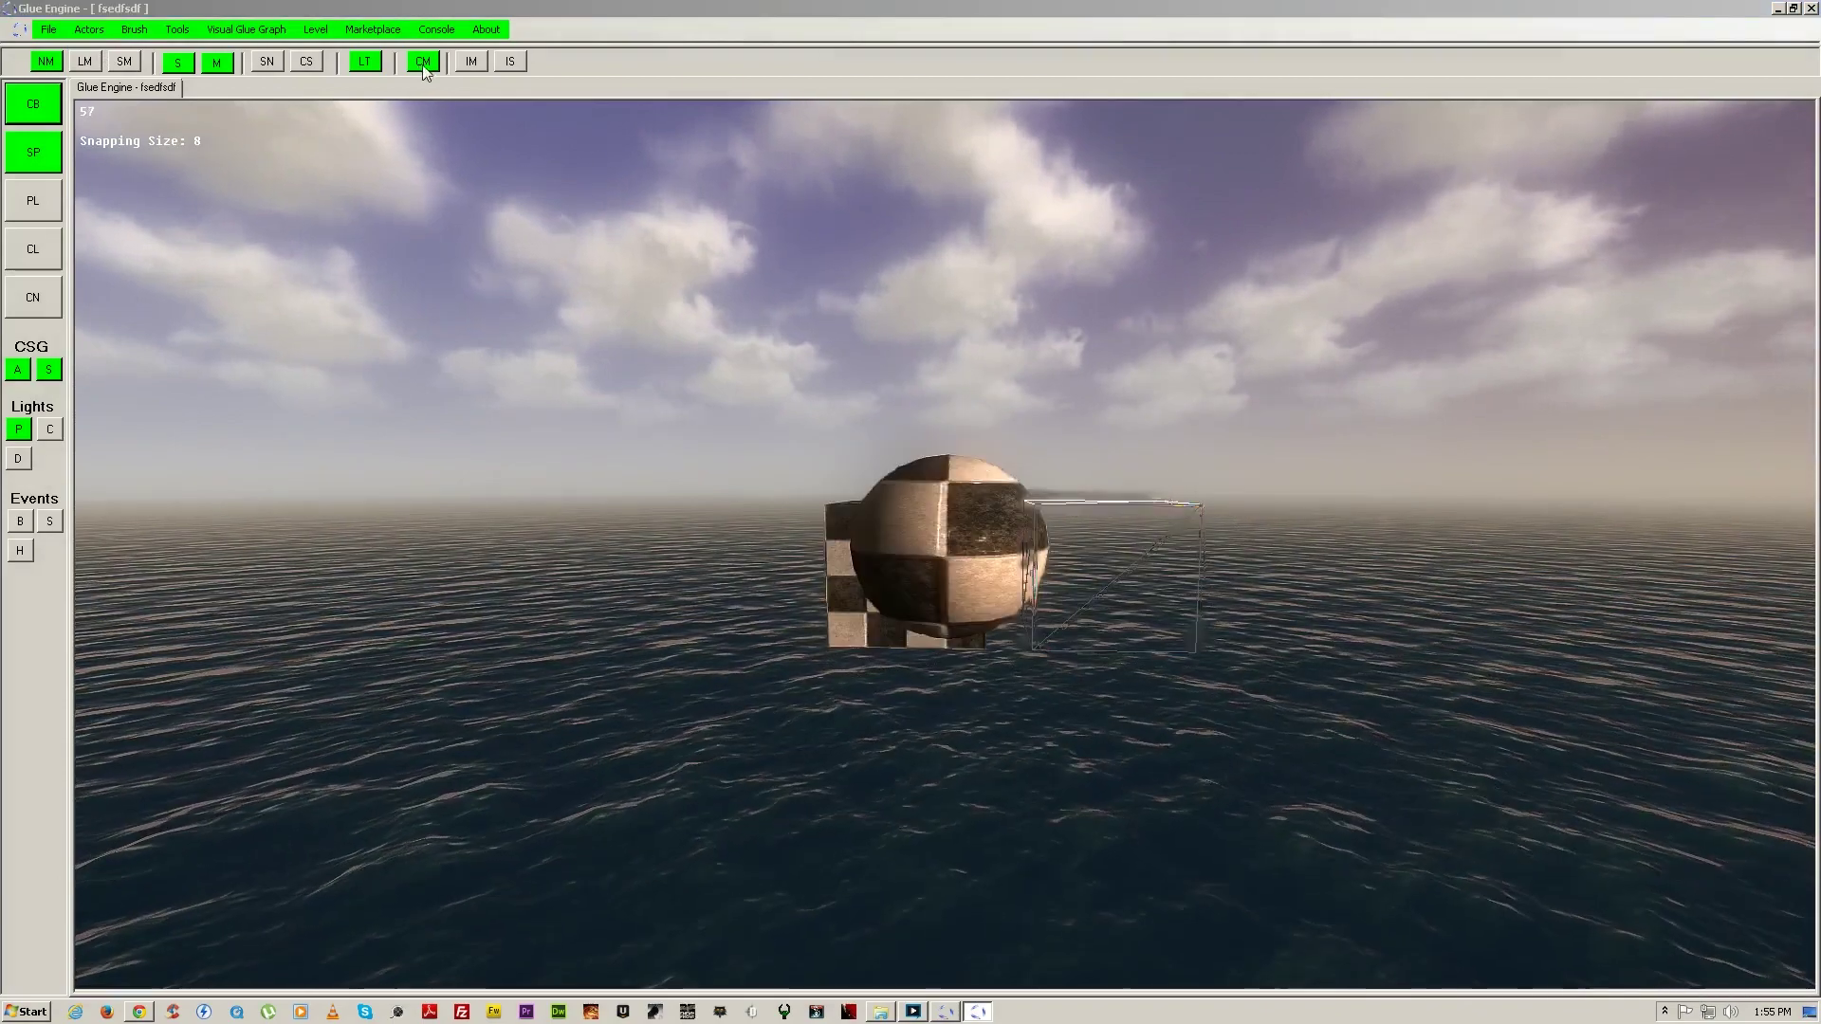
# Step: Test the level with the player camera, move onto the checkered cube to trigger the restart, and dismiss the message
pyautogui.click(423, 62)
pyautogui.press('w')
pyautogui.press('w')
pyautogui.press('s')
pyautogui.press('w')
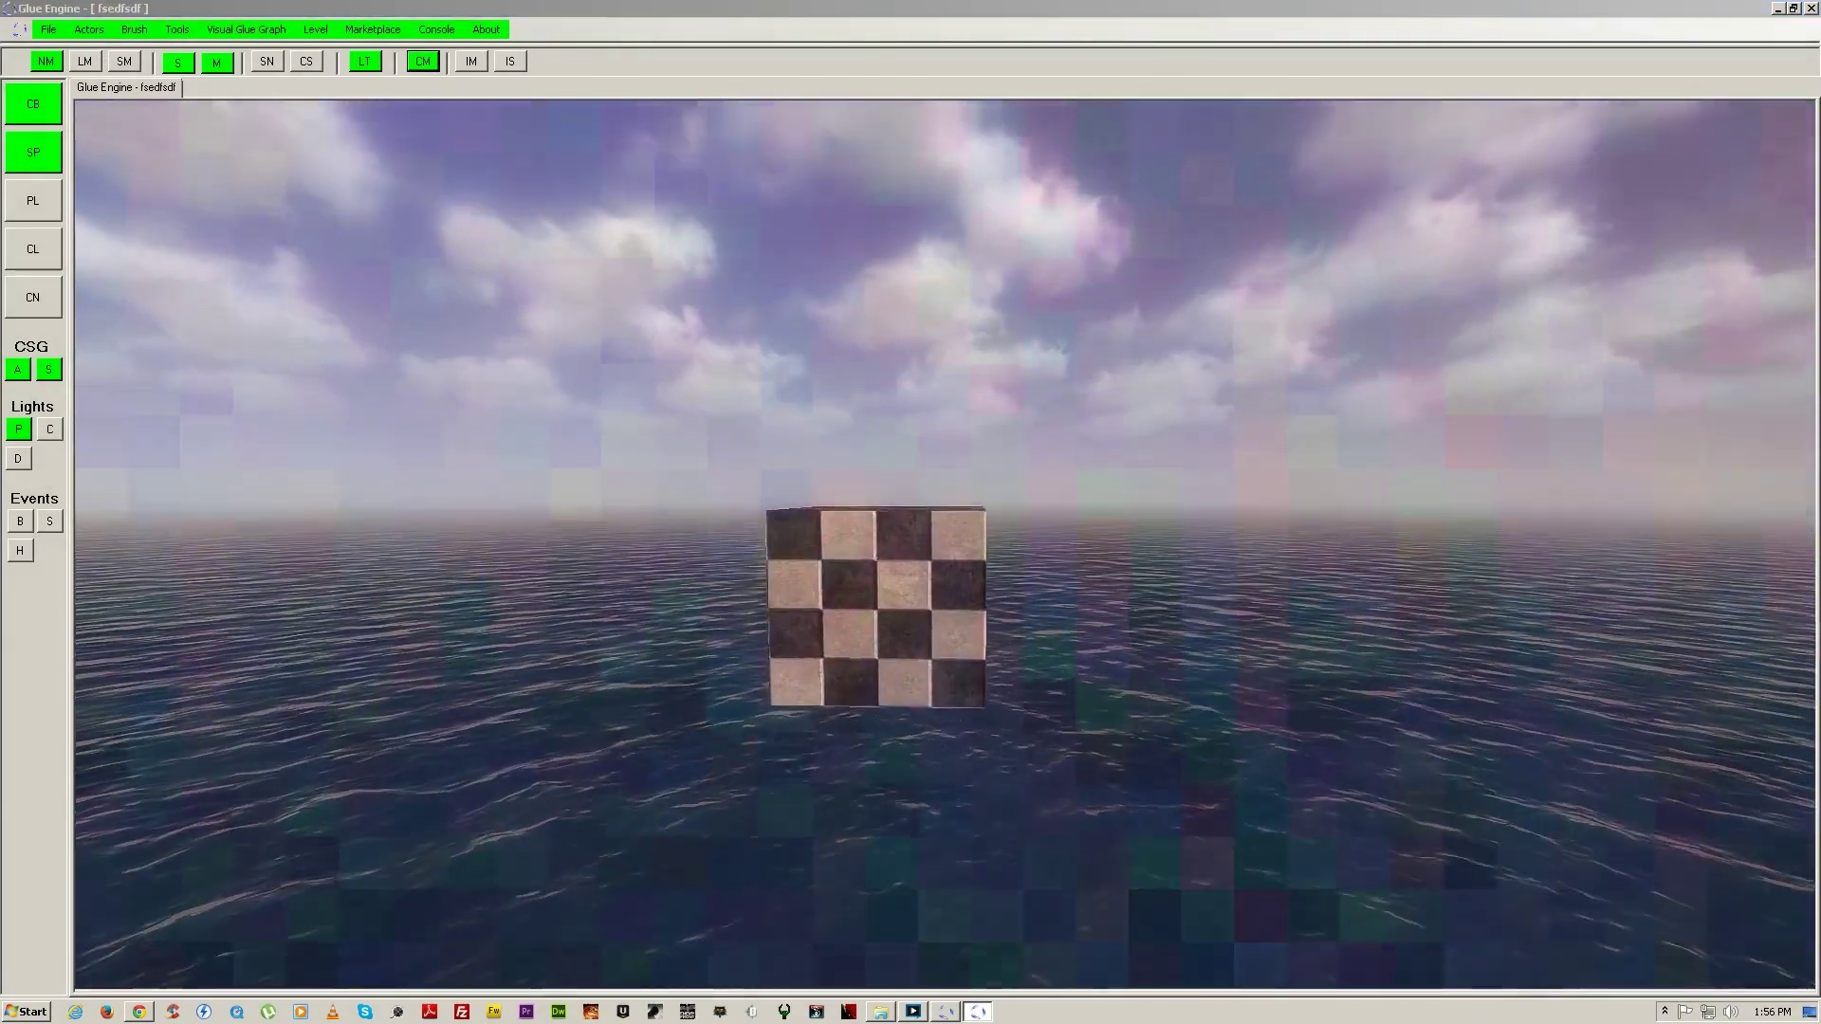
pyautogui.press('w')
pyautogui.press('space')
pyautogui.press('Escape')
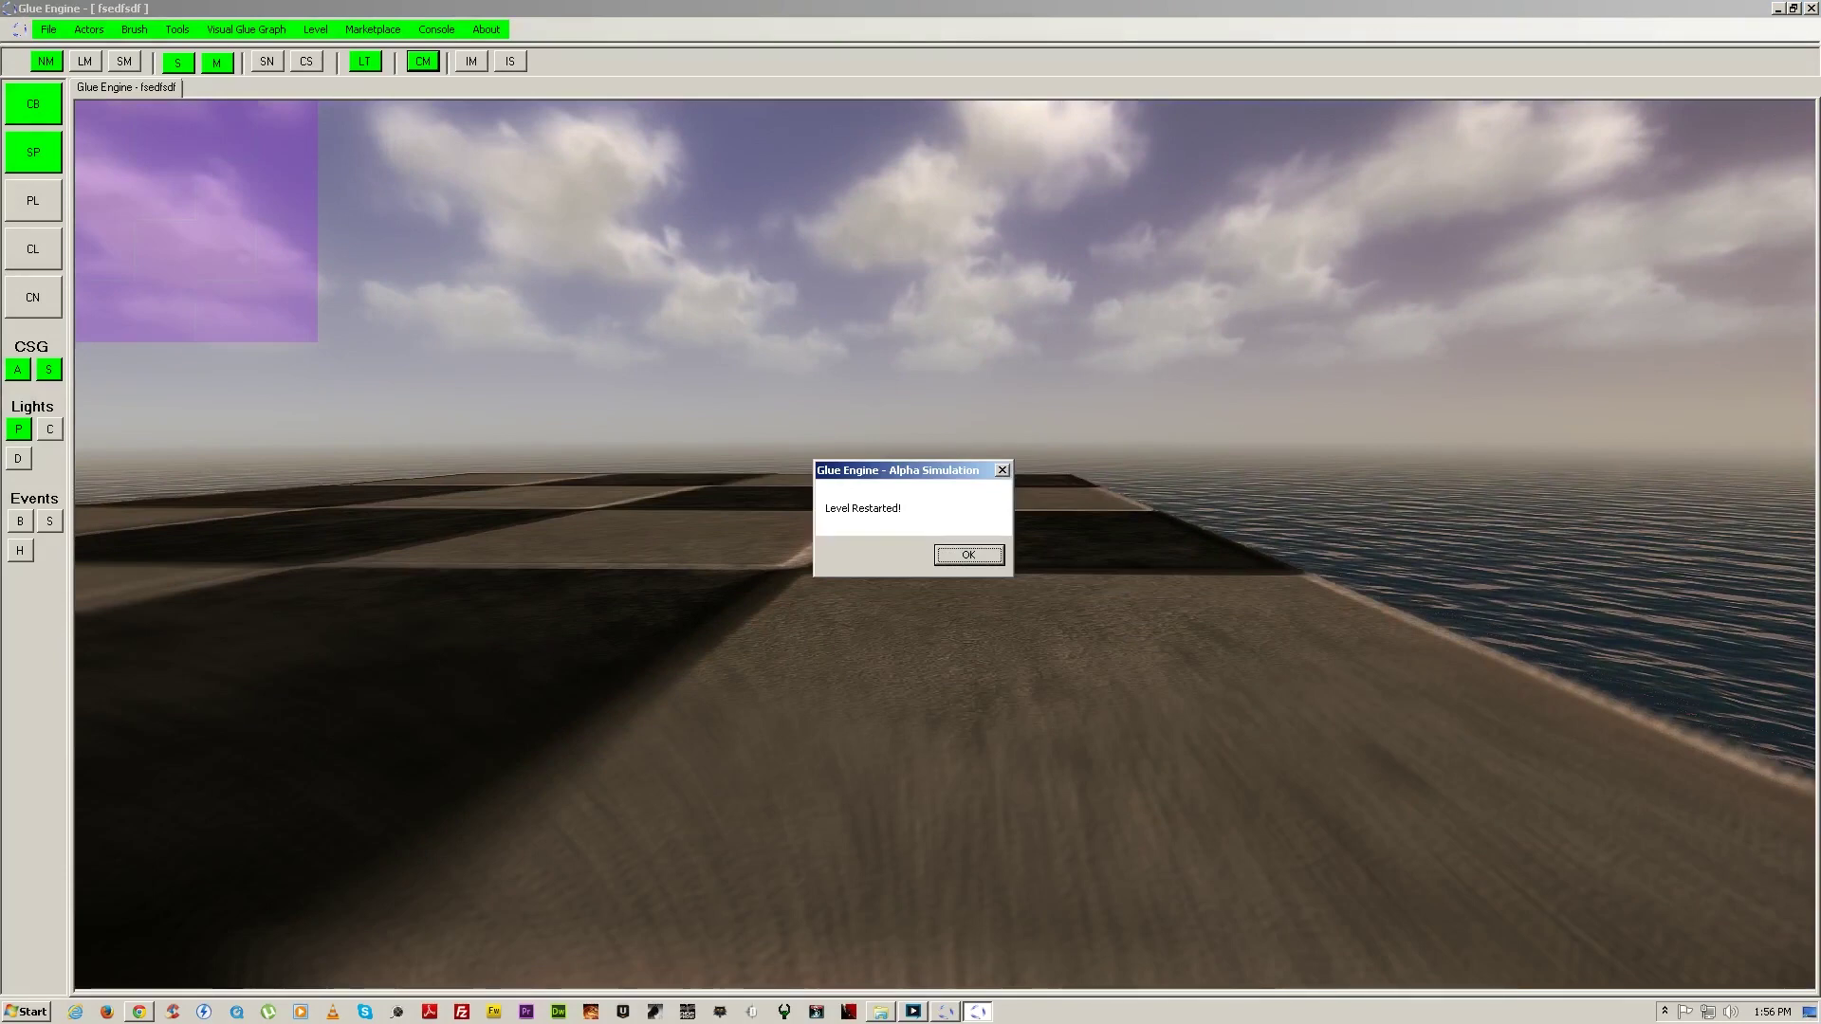
pyautogui.press('Return')
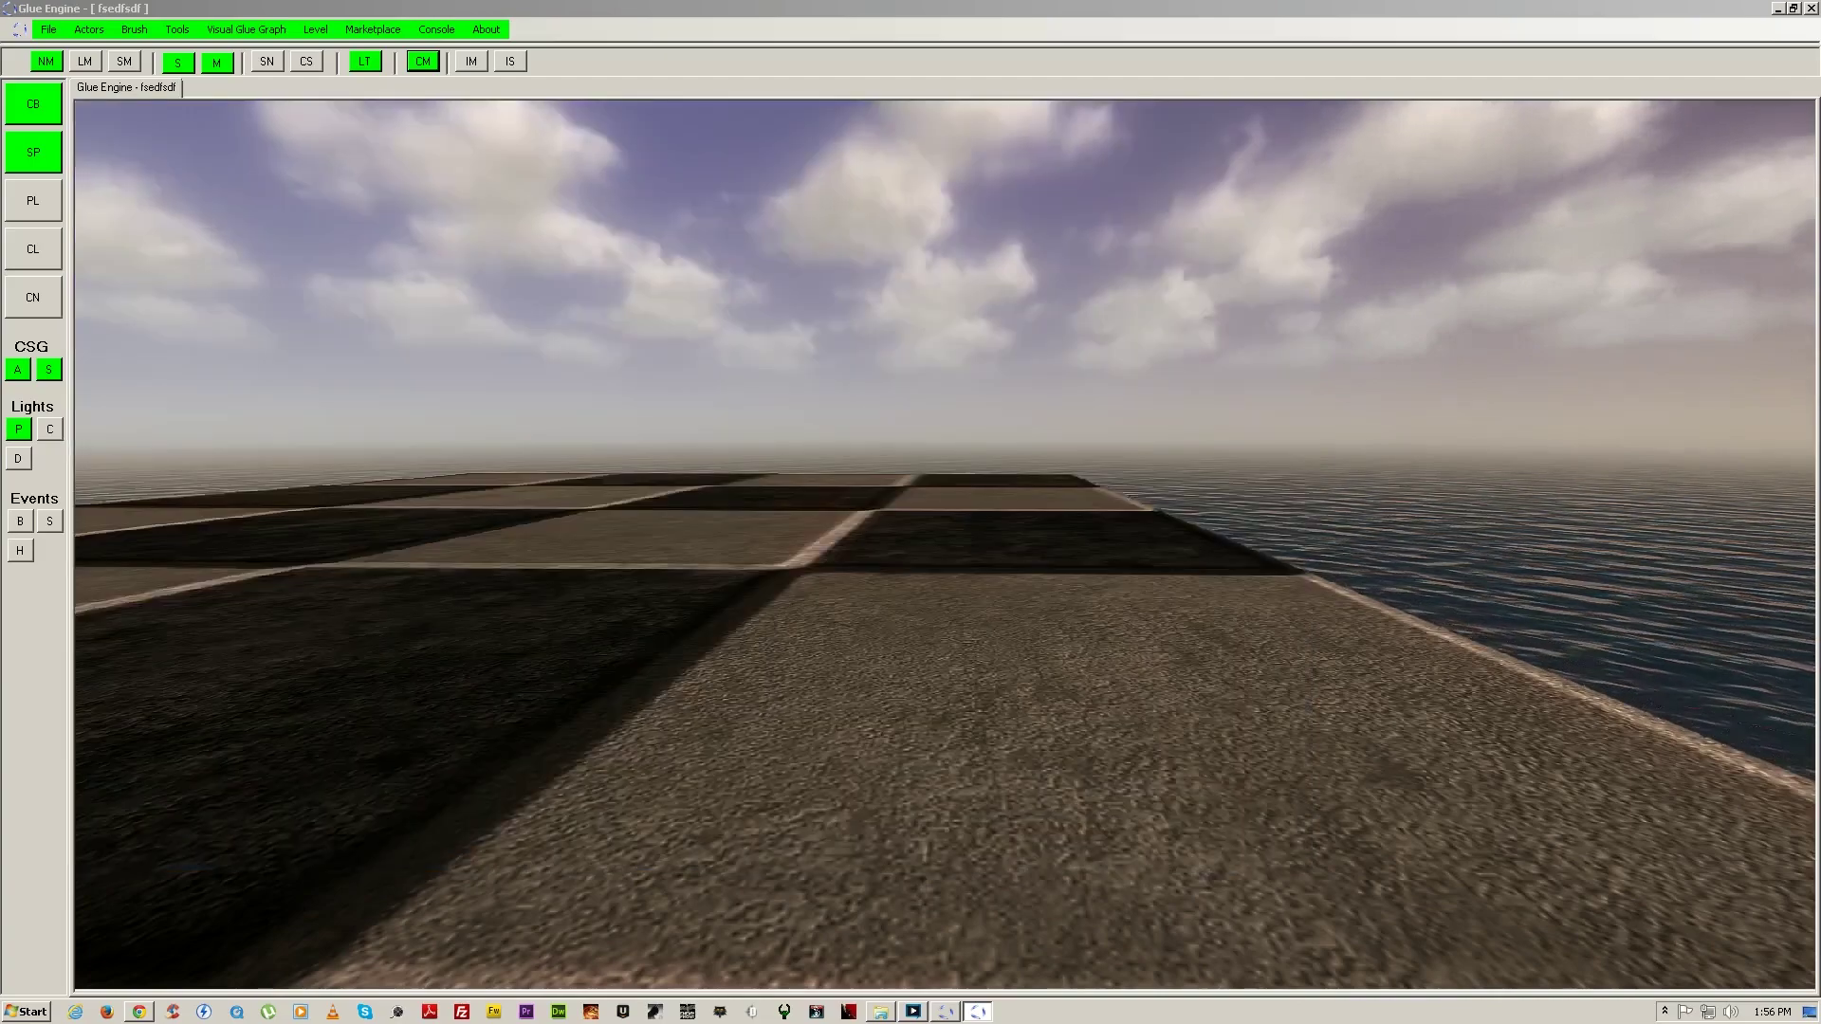
# Step: Trigger the touch restart again in the running test, dismiss its message, and keep moving the player
pyautogui.press('s')
pyautogui.press('w')
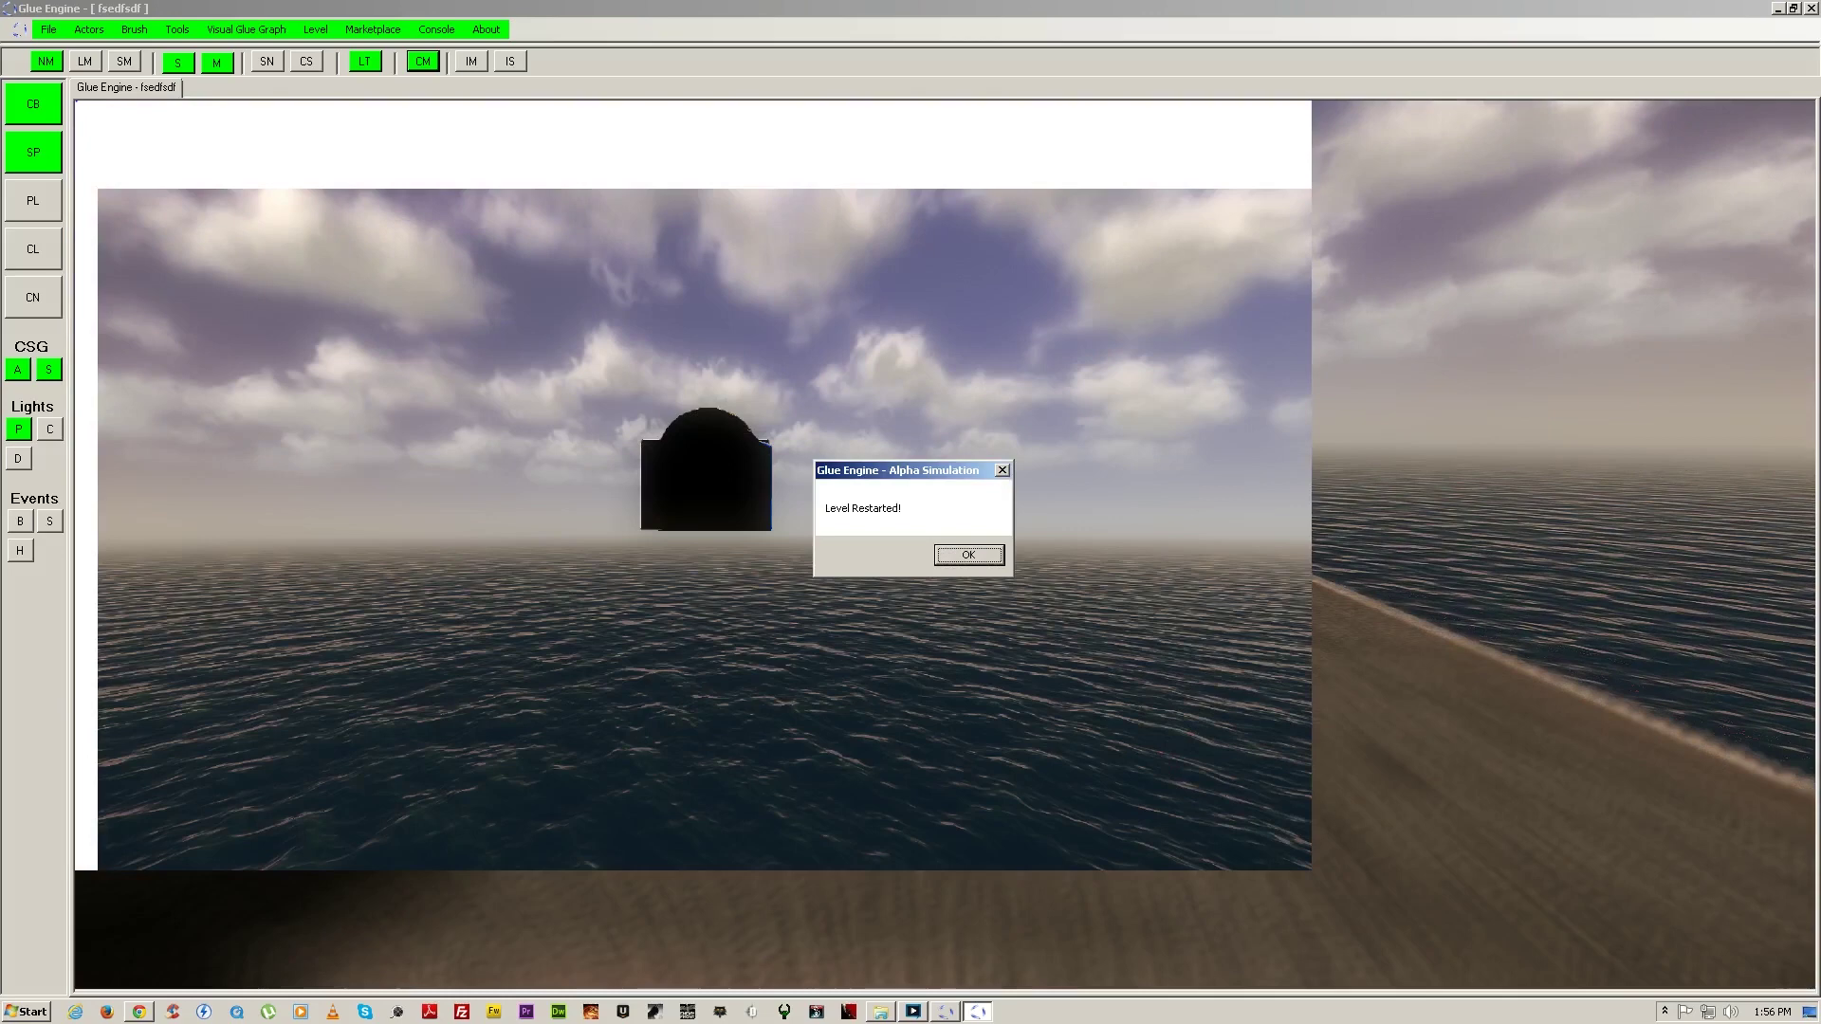
pyautogui.press('Return')
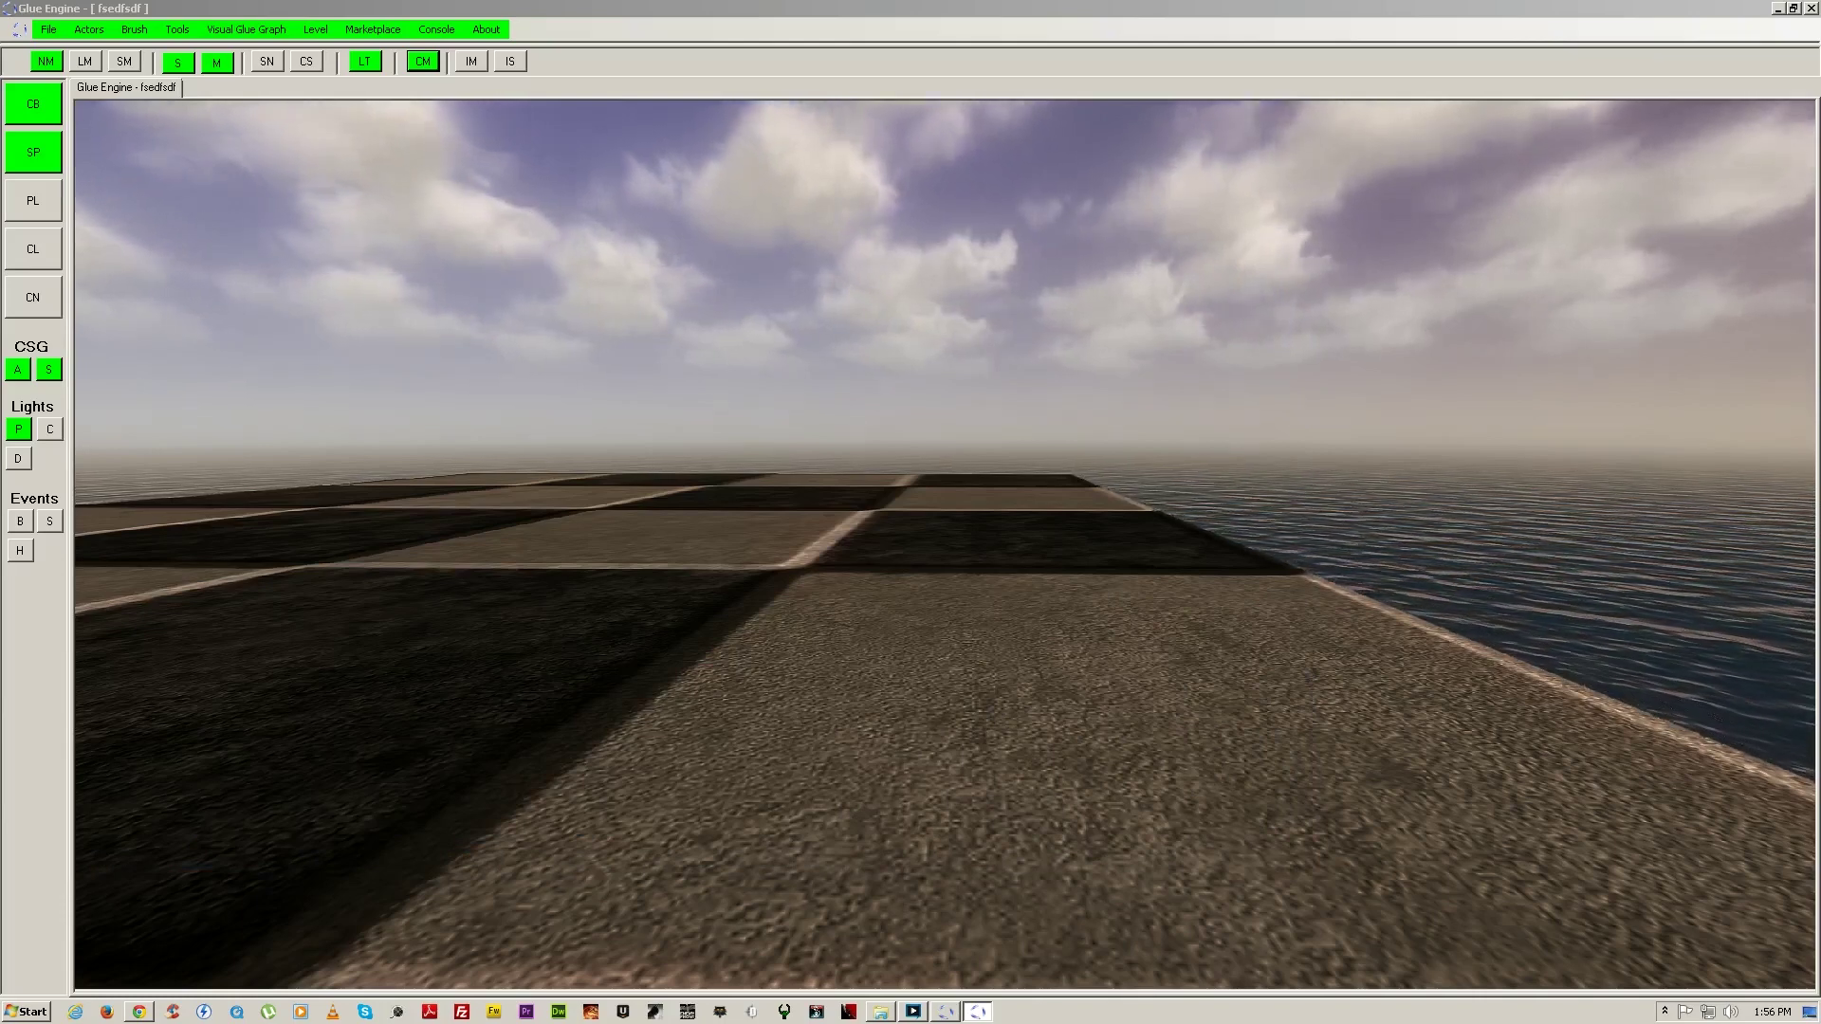
pyautogui.press('s')
pyautogui.press('d')
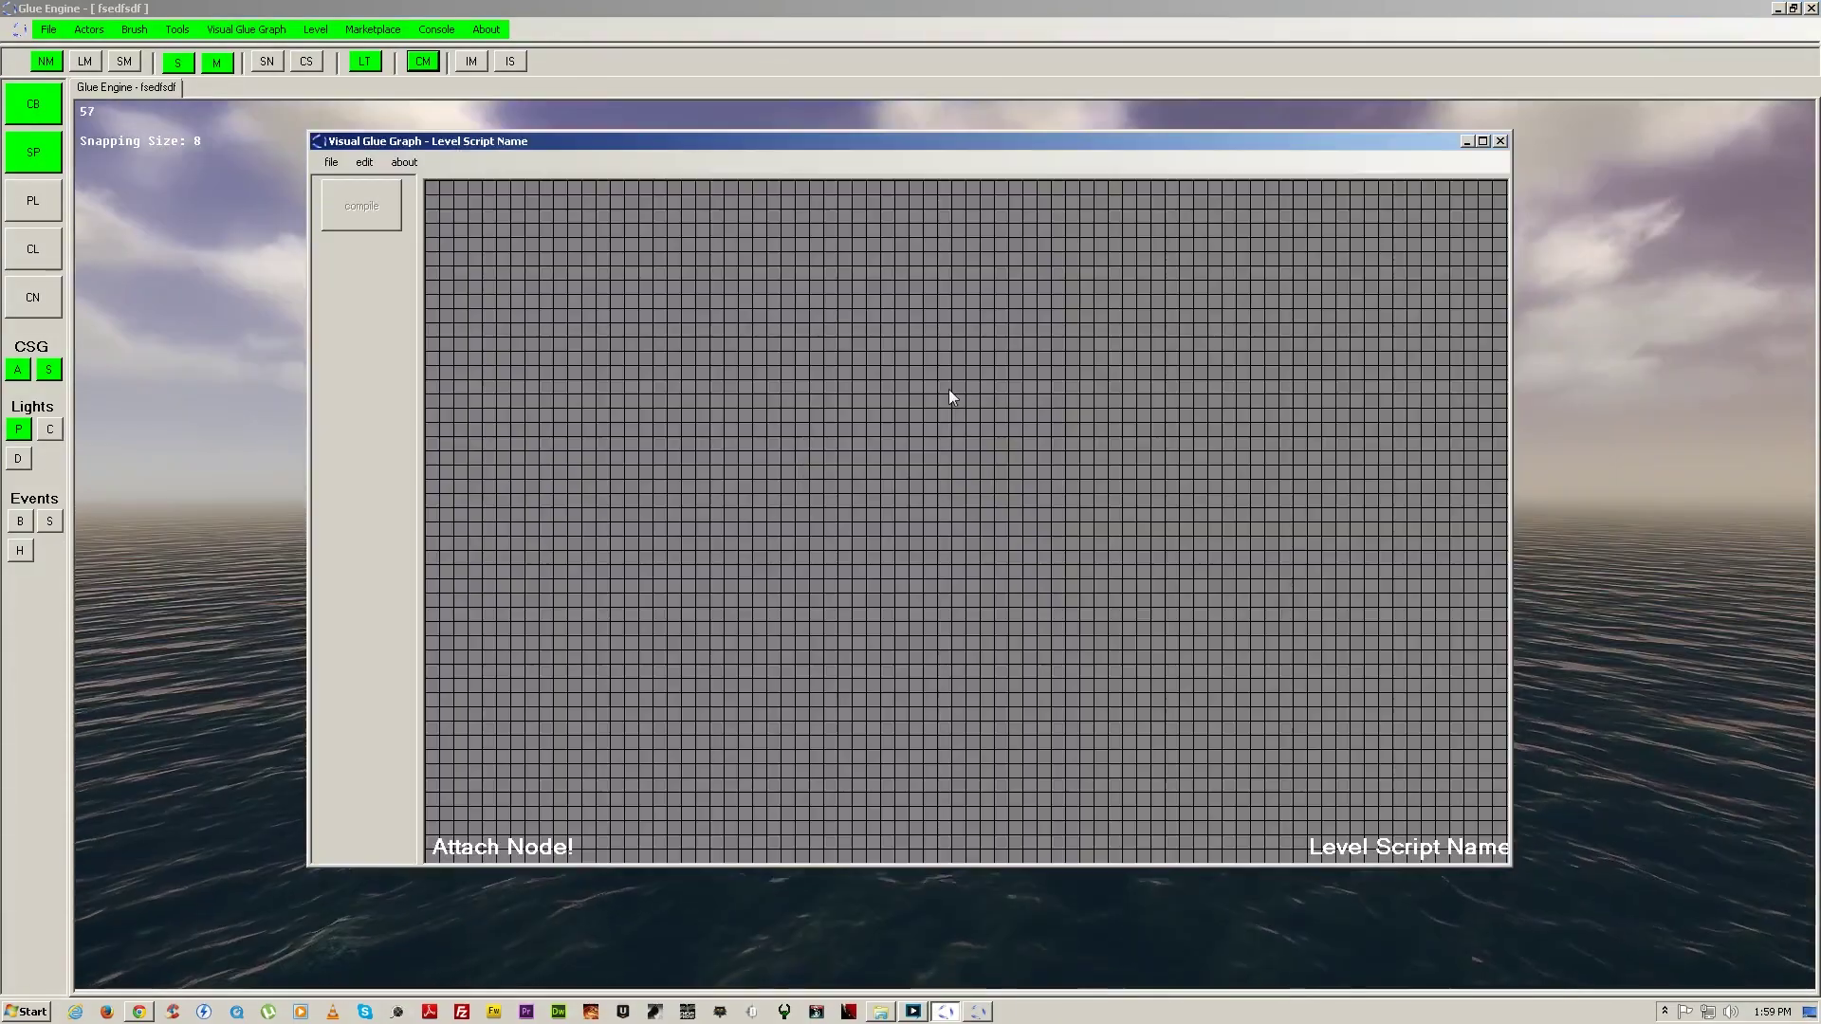
# Step: Add a Mouse Input node to the empty graph, enable its Middle option, and reposition the node
pyautogui.rightClick(890, 391)
pyautogui.click(1076, 443)
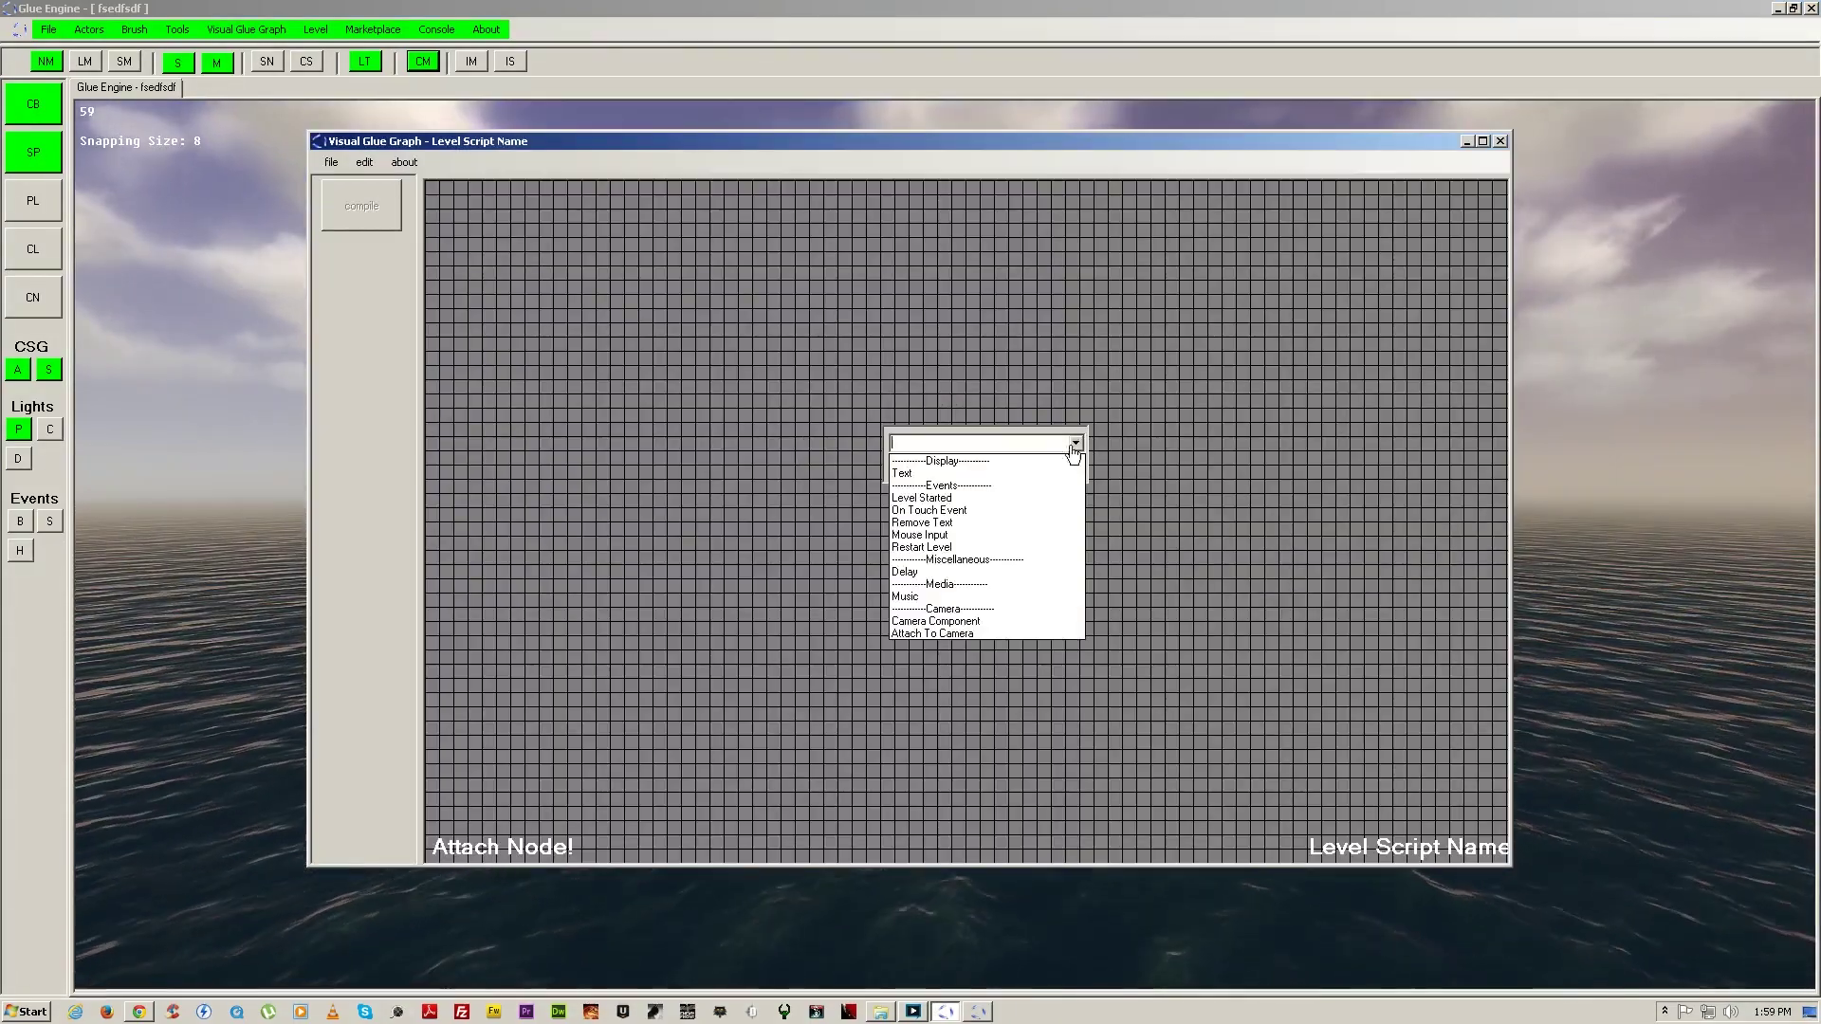
pyautogui.click(920, 535)
pyautogui.click(934, 470)
pyautogui.click(745, 492)
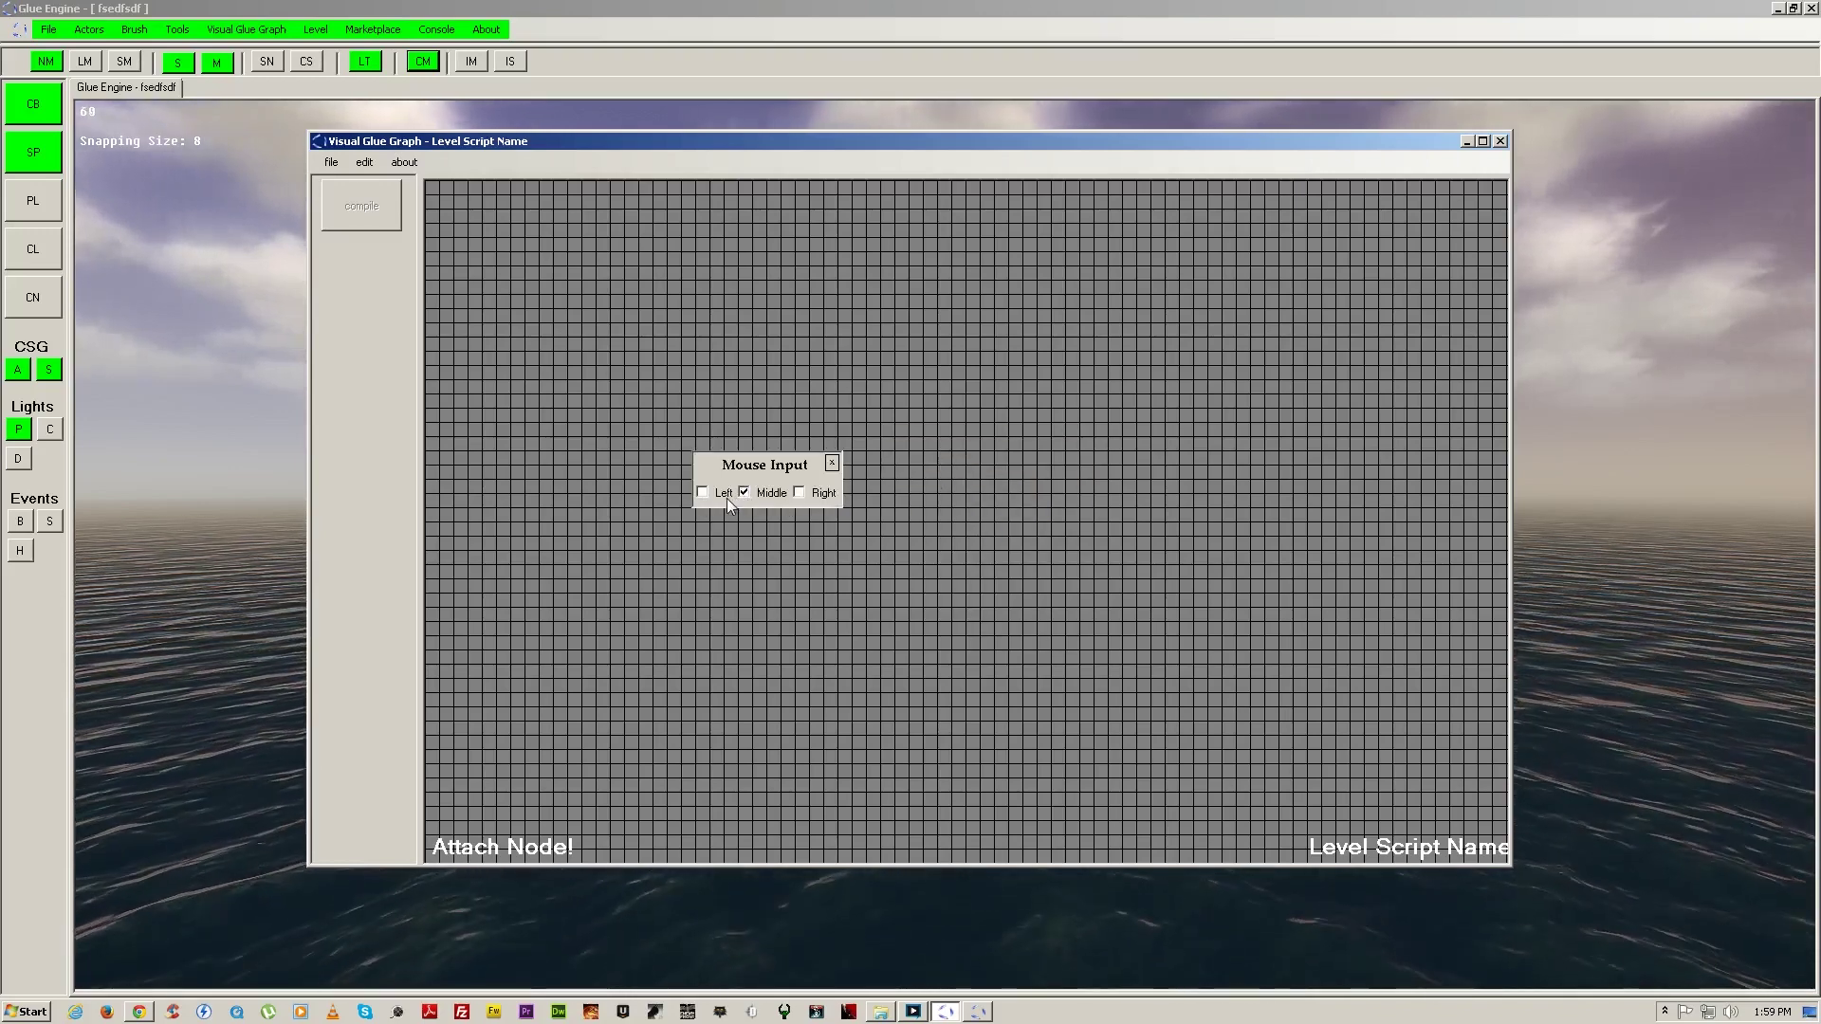
pyautogui.click(751, 502)
pyautogui.click(896, 539)
pyautogui.click(708, 474)
pyautogui.moveTo(707, 474); pyautogui.dragTo(977, 341)
pyautogui.click(934, 434)
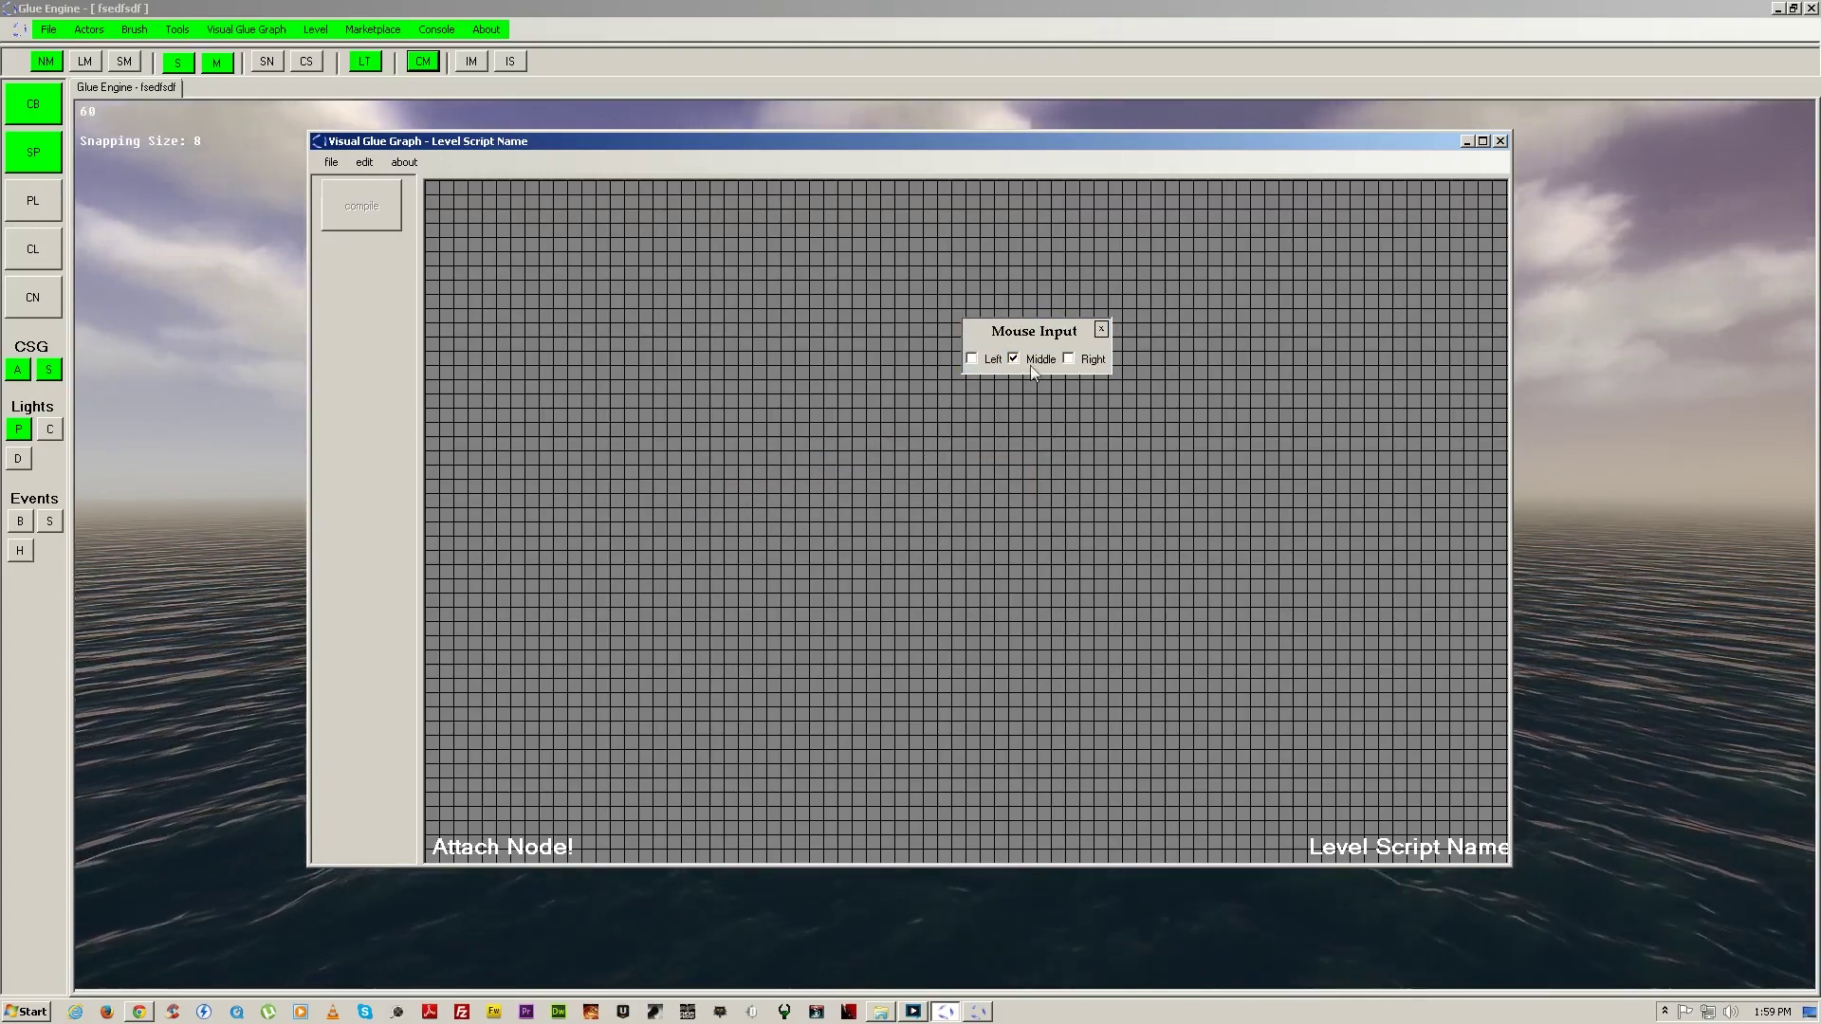
# Step: Add a Music node to the graph and attach the Mouse Input node to it
pyautogui.rightClick(928, 443)
pyautogui.click(1070, 522)
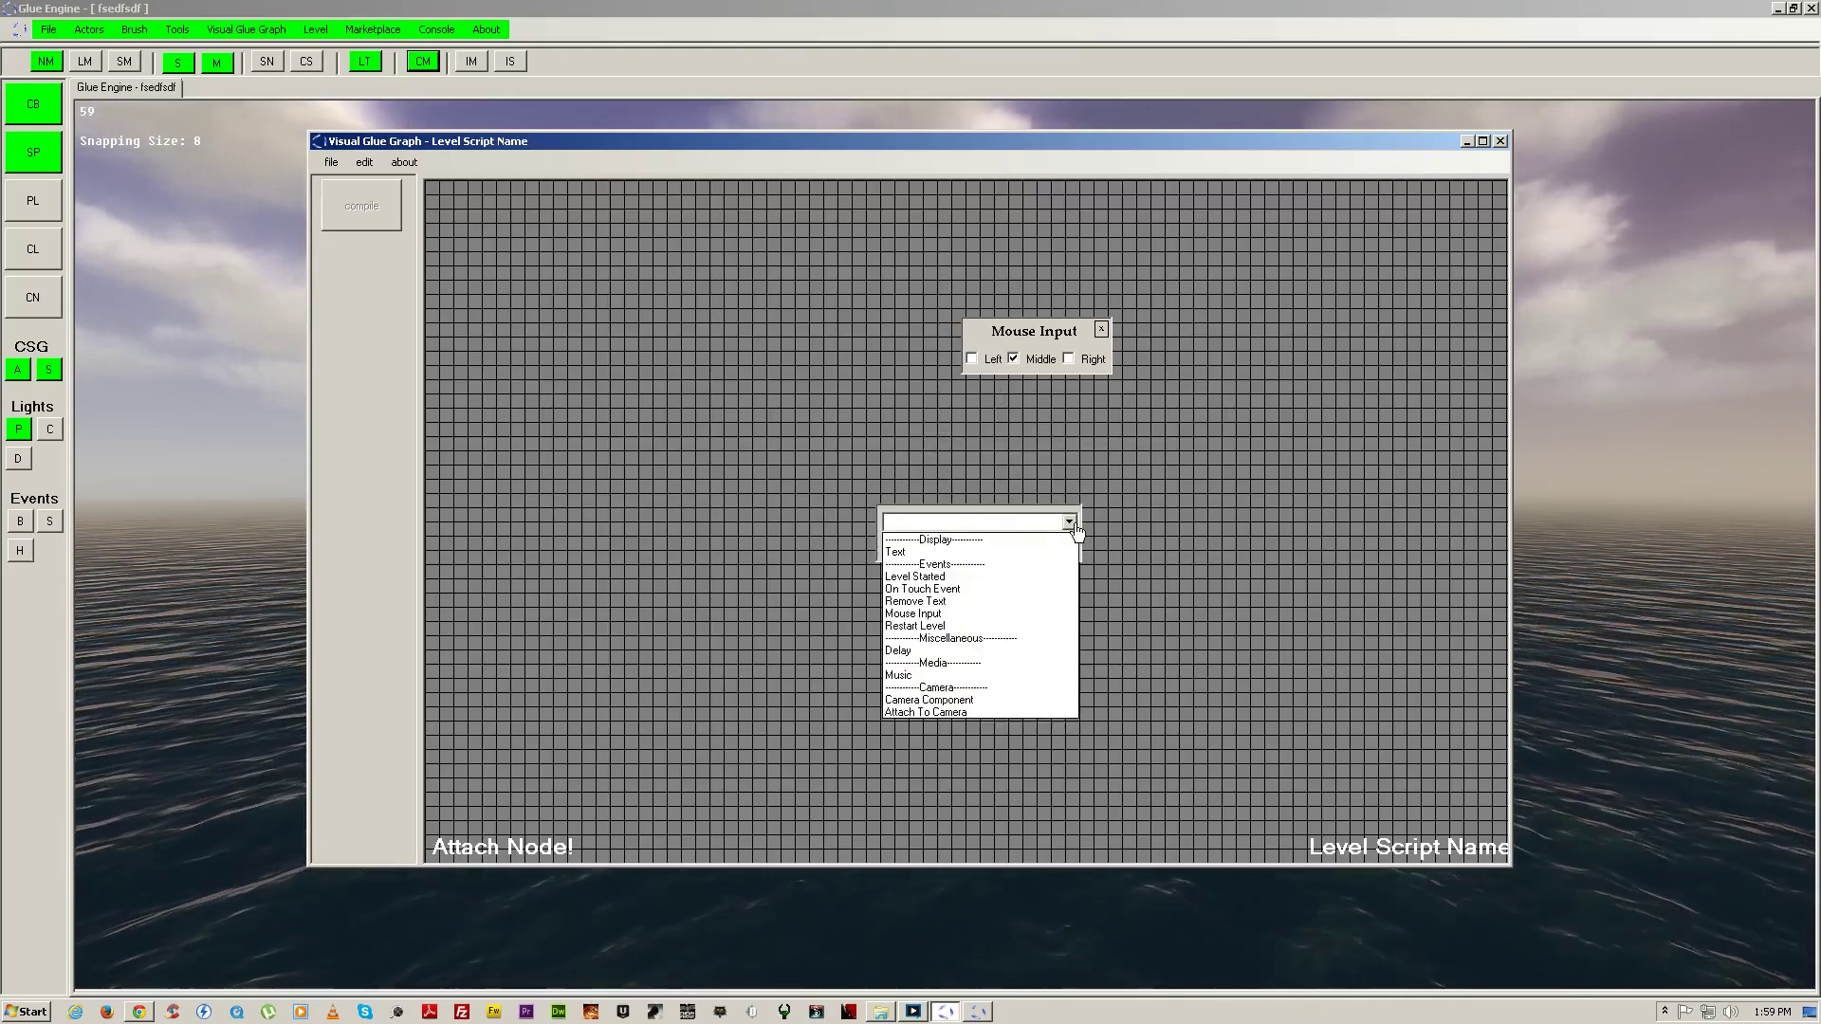
pyautogui.click(926, 663)
pyautogui.click(941, 546)
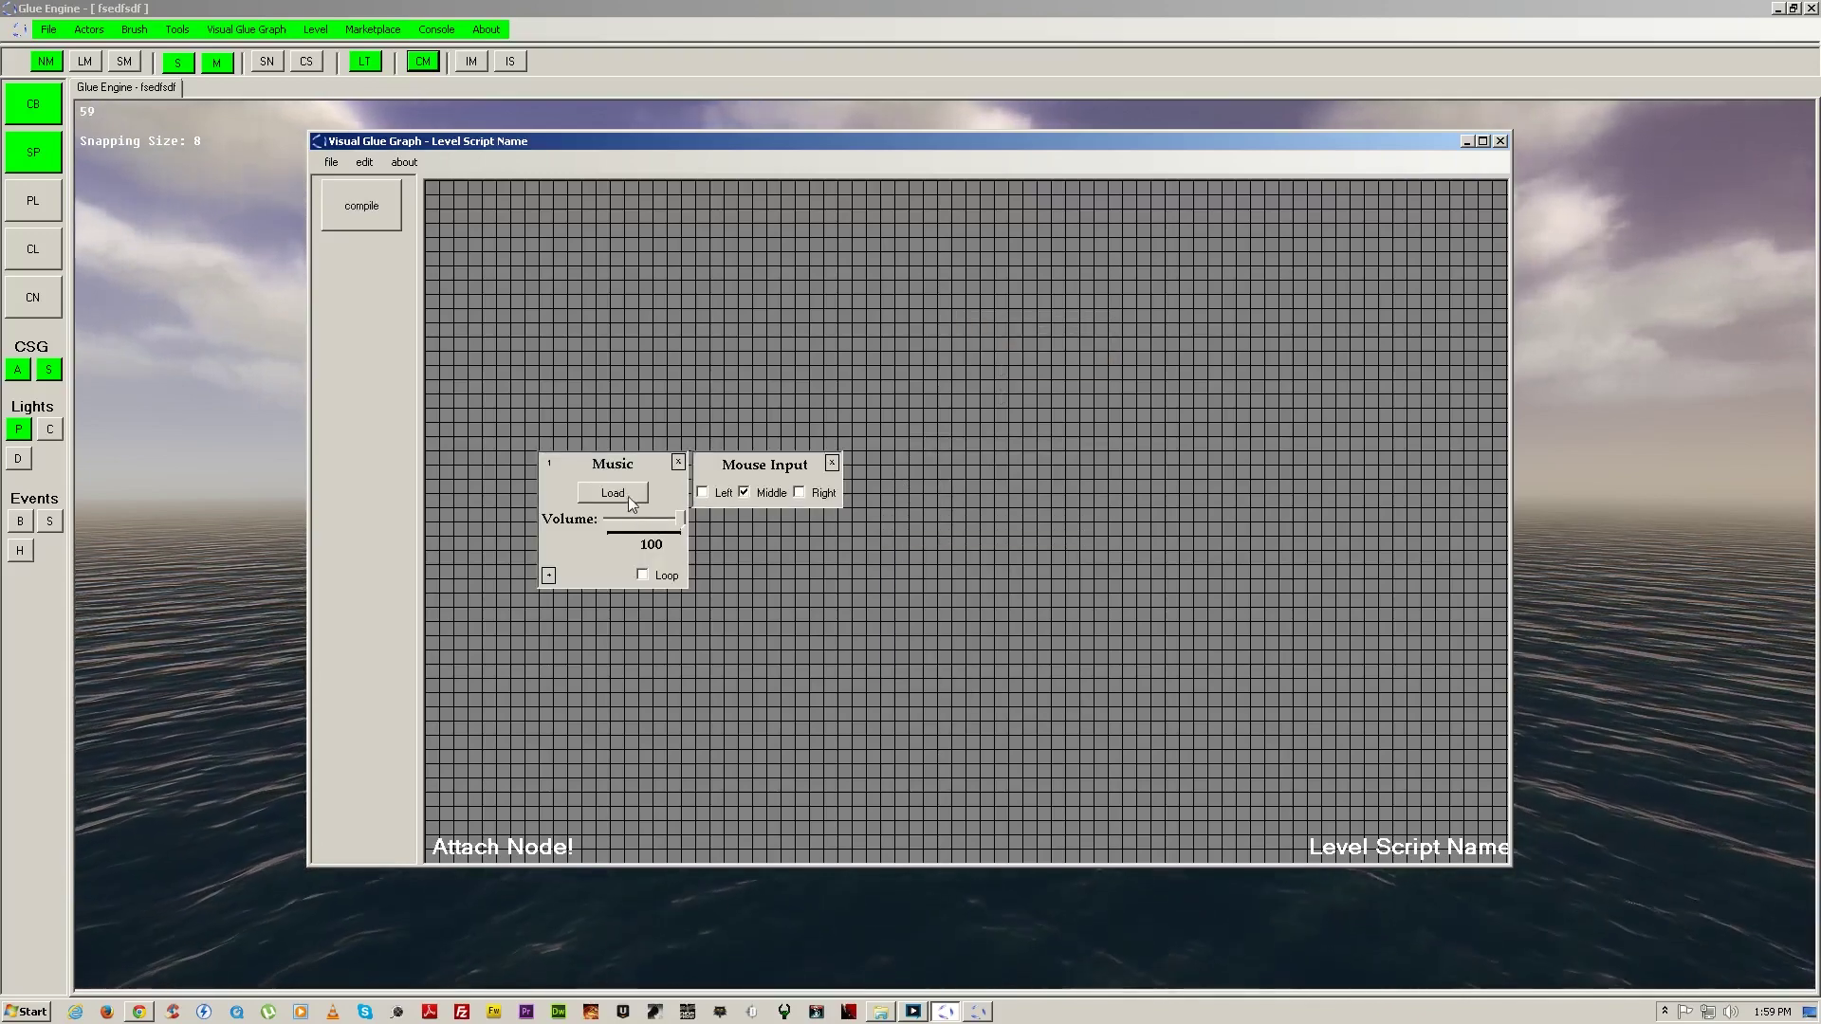
# Step: Load a music file into the Music node and reposition the attached nodes
pyautogui.click(621, 494)
pyautogui.click(525, 296)
pyautogui.doubleClick(522, 298)
pyautogui.moveTo(528, 557); pyautogui.dragTo(664, 522)
pyautogui.click(685, 537)
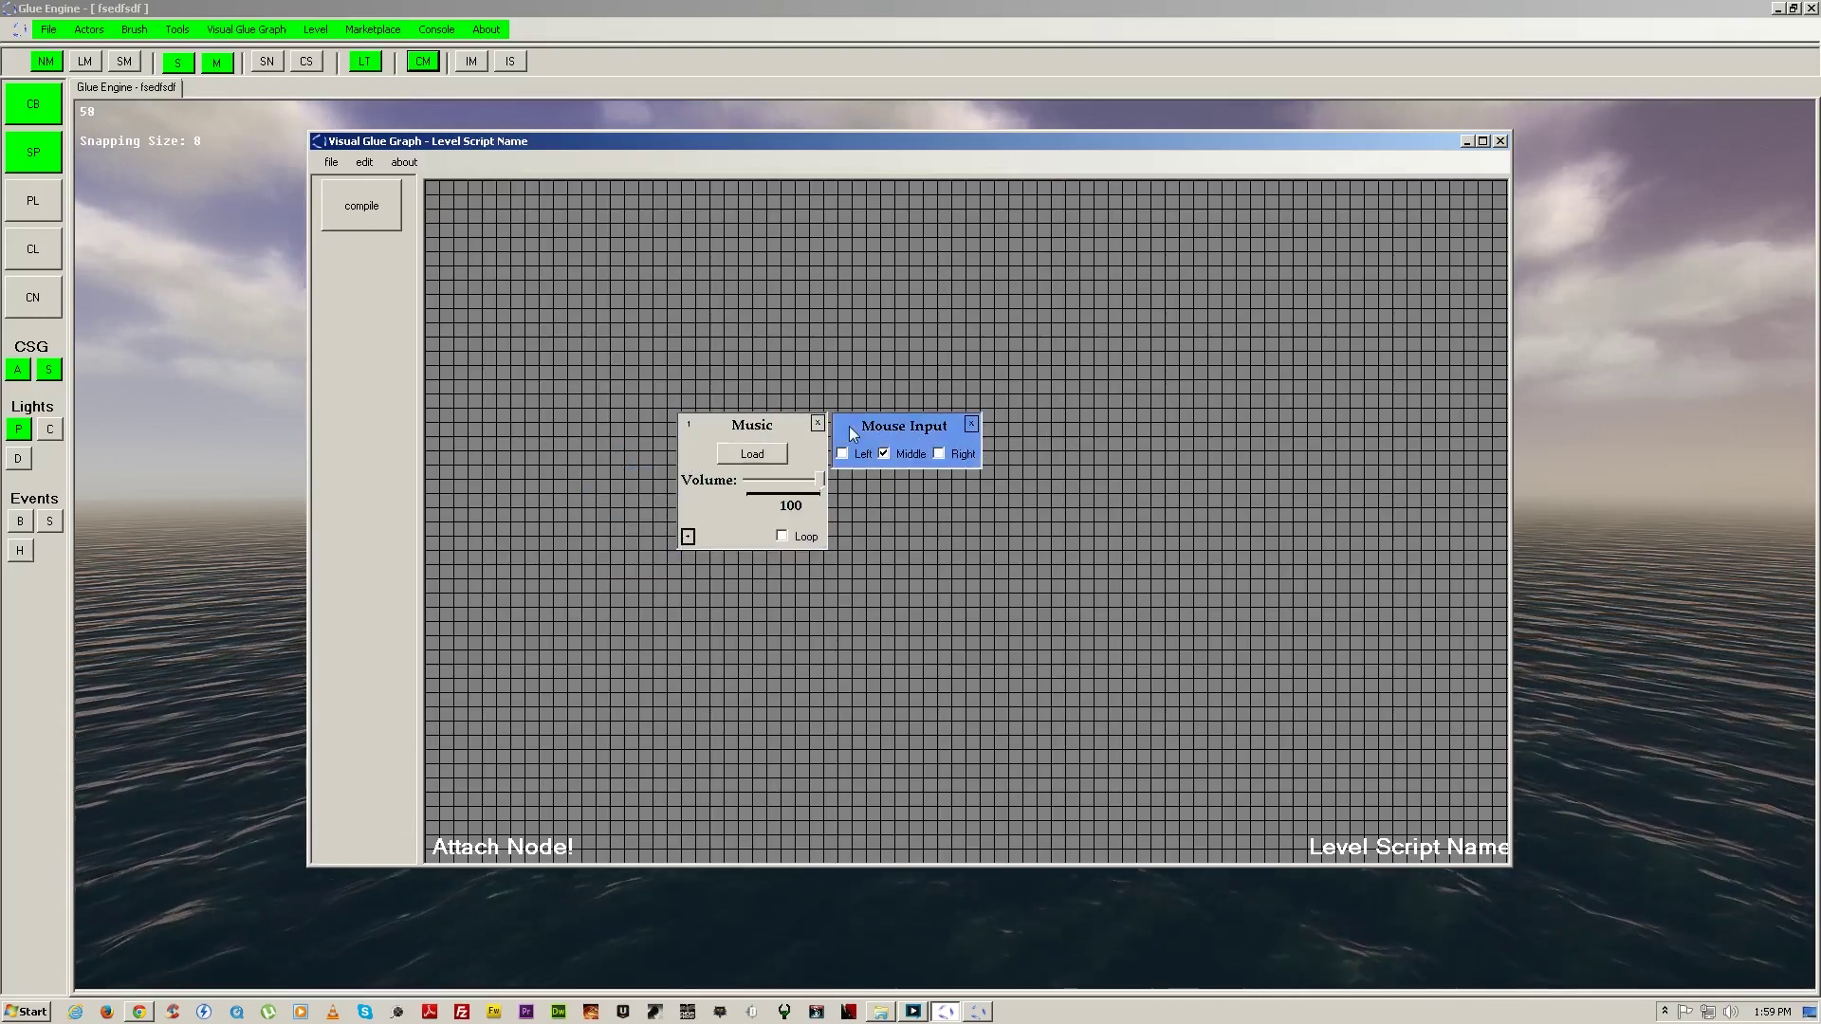
pyautogui.moveTo(770, 512); pyautogui.dragTo(791, 526)
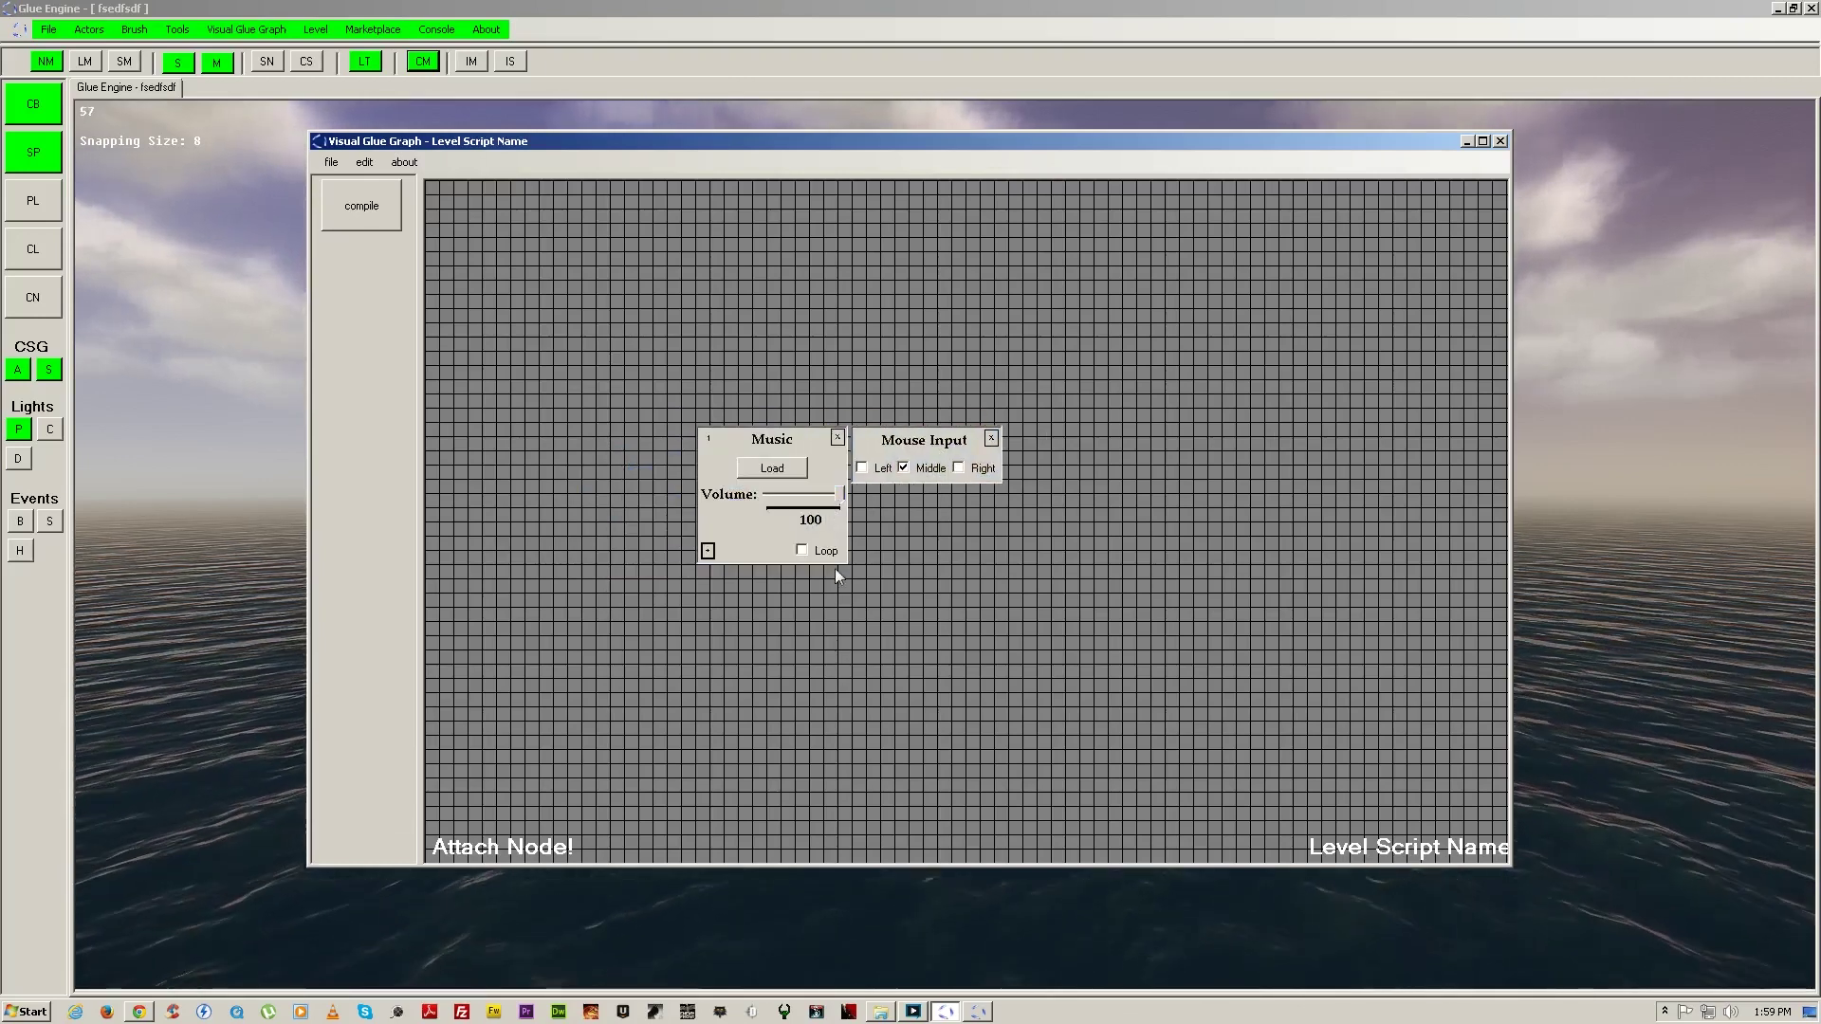
# Step: Compile the script, close the graph, and test the level with the player camera
pyautogui.click(344, 212)
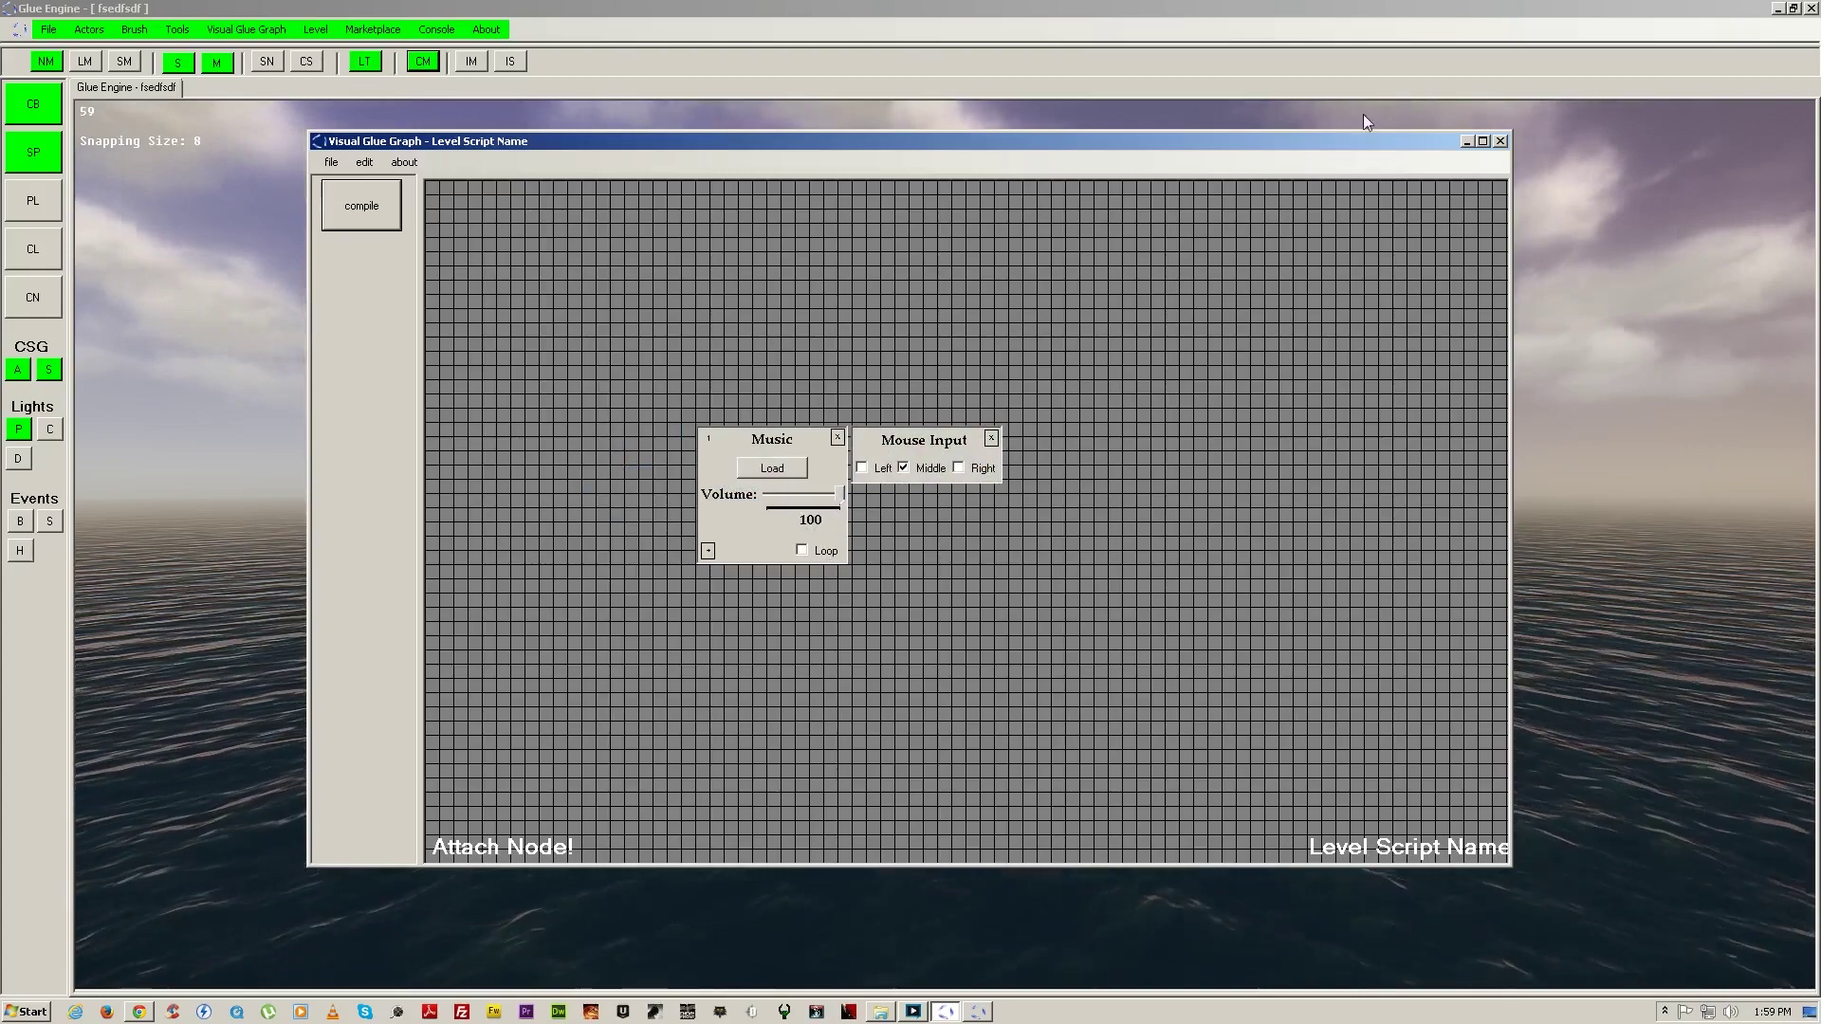
pyautogui.click(1499, 141)
pyautogui.click(408, 68)
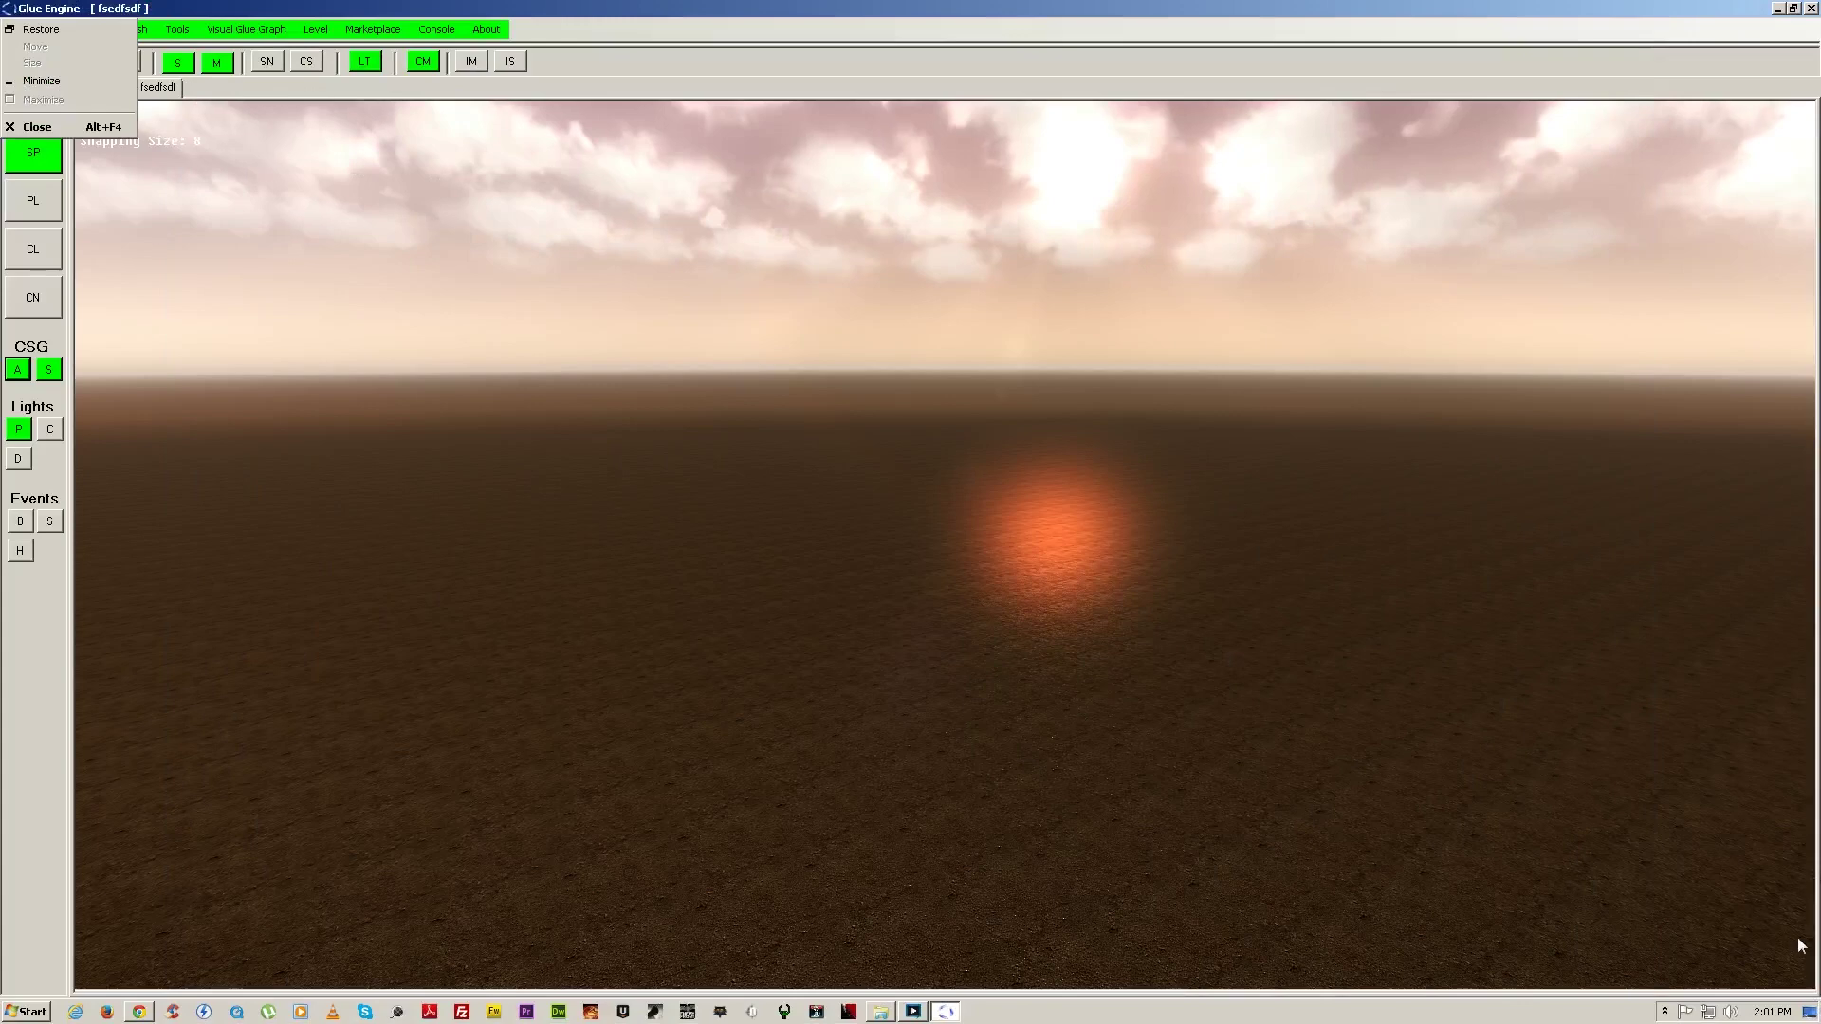
# Step: Add a cube brush above the terrain and move it along its green axis
pyautogui.click(1803, 892)
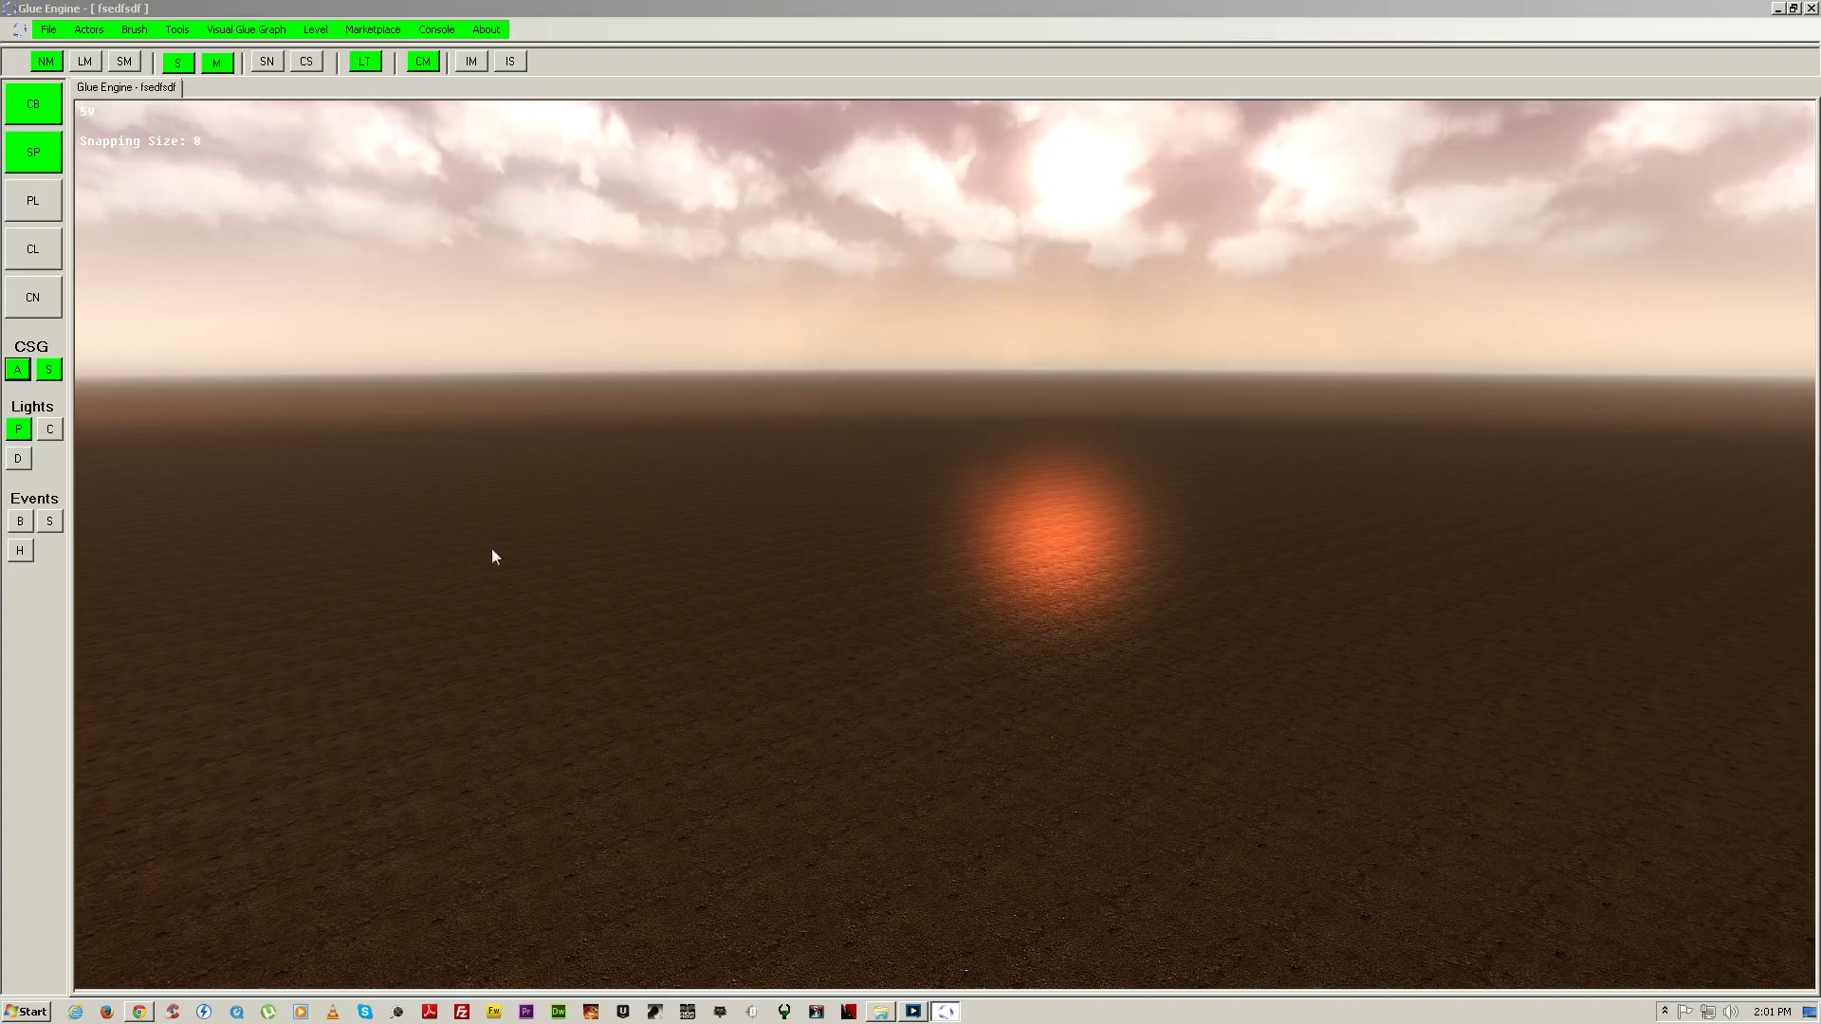
pyautogui.click(24, 104)
pyautogui.moveTo(603, 440)
pyautogui.mouseDown(button='right')
pyautogui.moveTo(911, 484)
pyautogui.moveTo(948, 531)
pyautogui.moveTo(863, 574)
pyautogui.moveTo(868, 513)
pyautogui.moveTo(903, 509)
pyautogui.moveTo(911, 540)
pyautogui.mouseUp(button='right')
pyautogui.press('s')
pyautogui.press('d')
pyautogui.press('w')
pyautogui.press('s')
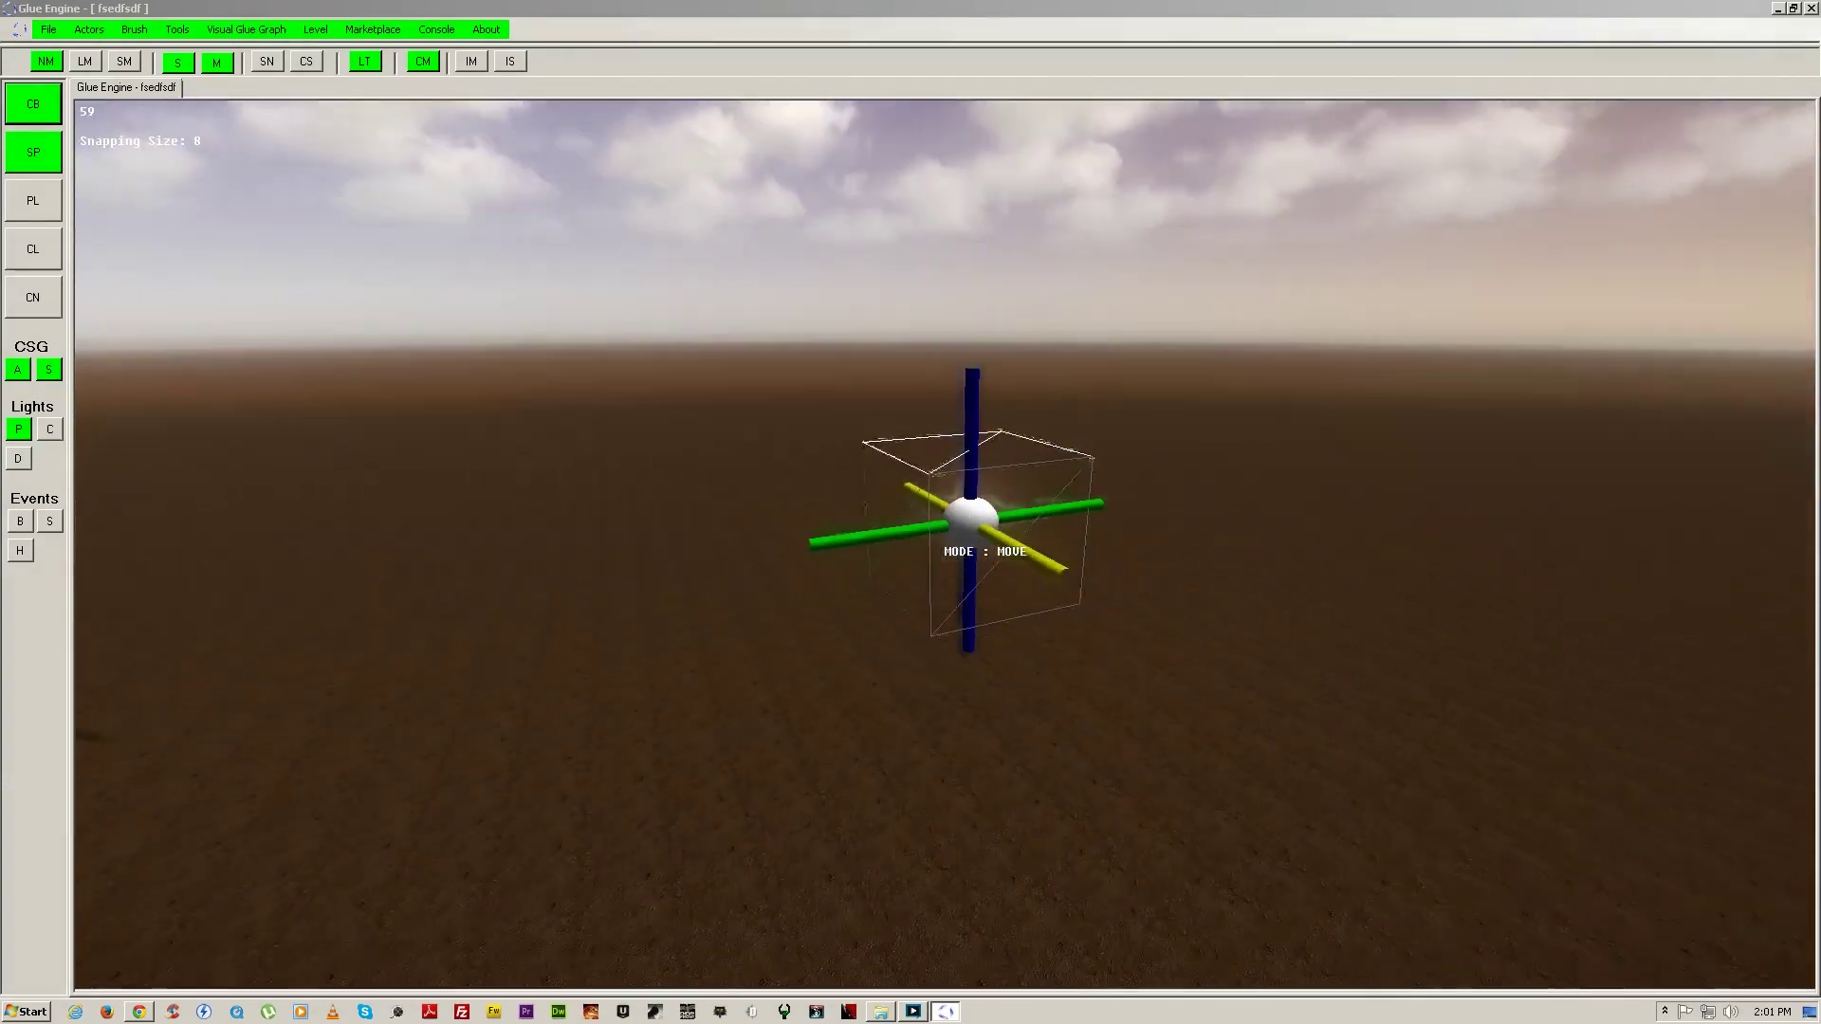
pyautogui.moveTo(818, 537); pyautogui.dragTo(679, 561)
pyautogui.moveTo(679, 561); pyautogui.dragTo(829, 521, button='right')
pyautogui.press('s')
pyautogui.moveTo(718, 573); pyautogui.dragTo(882, 580)
pyautogui.moveTo(706, 455); pyautogui.dragTo(735, 541, button='right')
pyautogui.moveTo(945, 545); pyautogui.dragTo(935, 545, button='right')
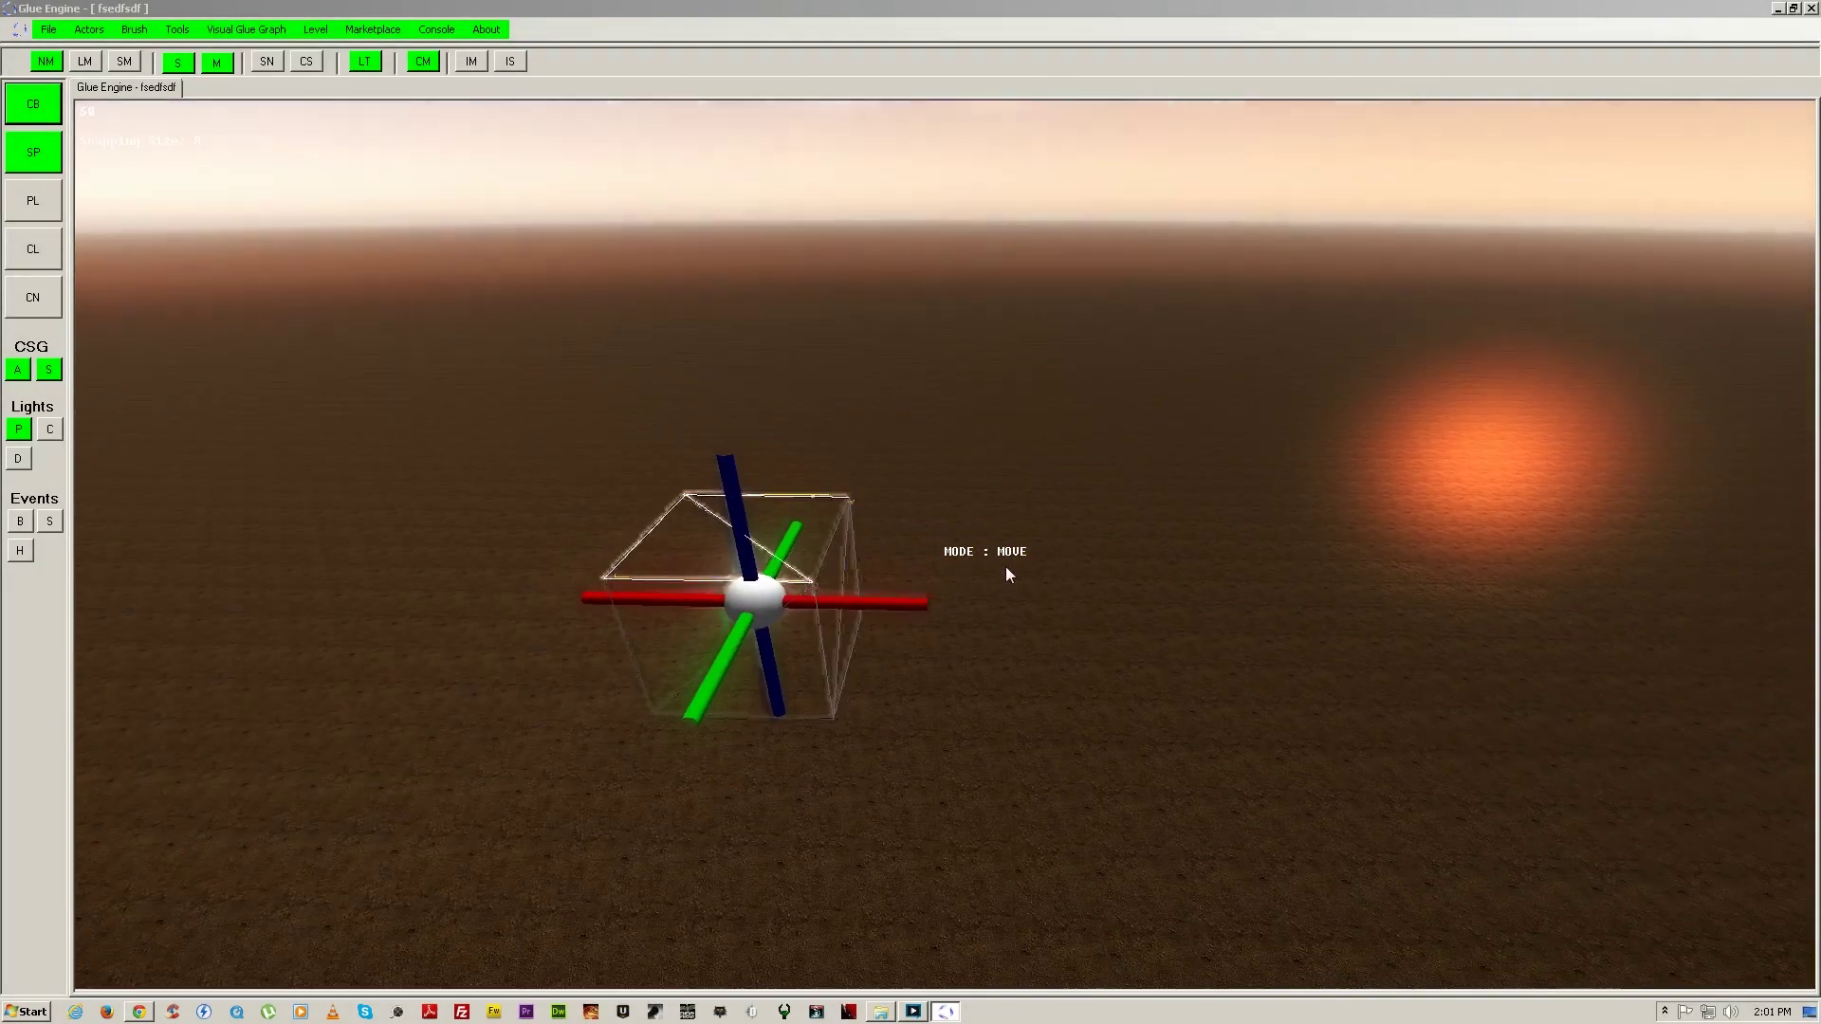
pyautogui.moveTo(1031, 567); pyautogui.dragTo(906, 492, button='right')
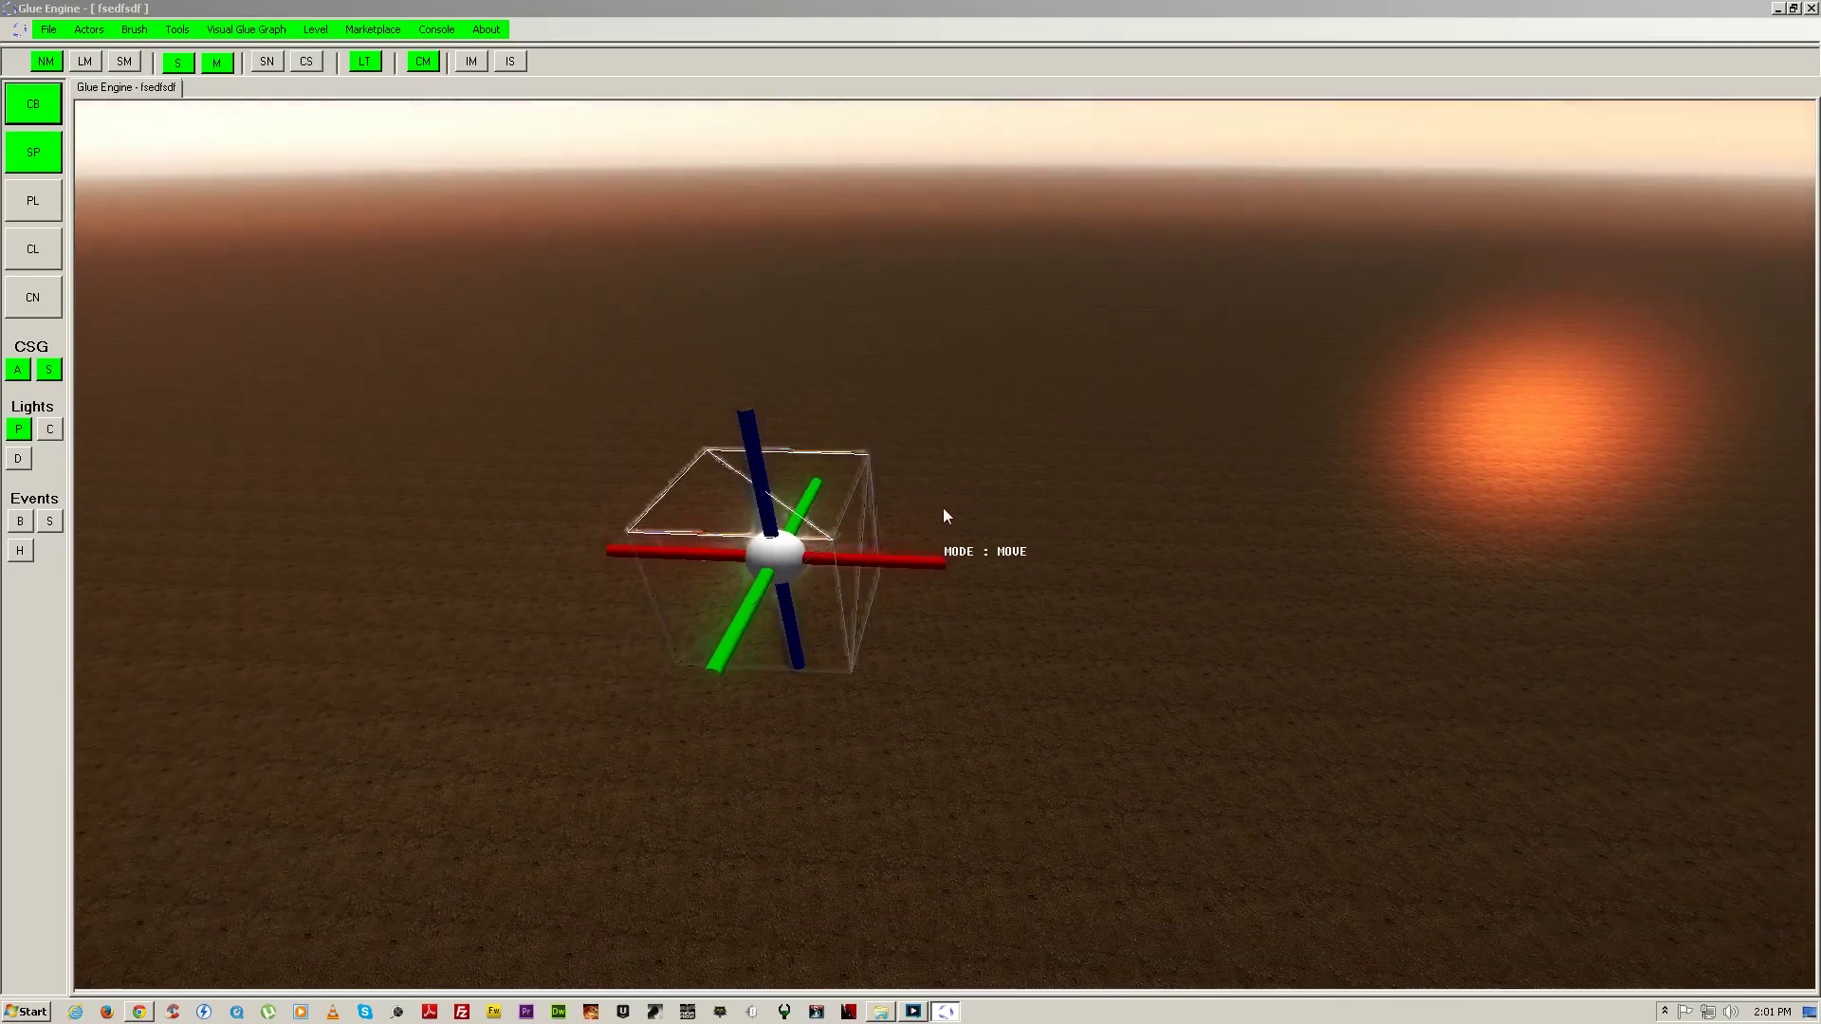
# Step: Switch the brush to scale mode and stretch it into a much larger rectangular block
pyautogui.press('space')
pyautogui.moveTo(946, 508); pyautogui.dragTo(939, 545, button='right')
pyautogui.moveTo(876, 507)
pyautogui.mouseDown()
pyautogui.moveTo(915, 521)
pyautogui.moveTo(696, 499)
pyautogui.moveTo(518, 455)
pyautogui.moveTo(520, 552)
pyautogui.mouseUp()
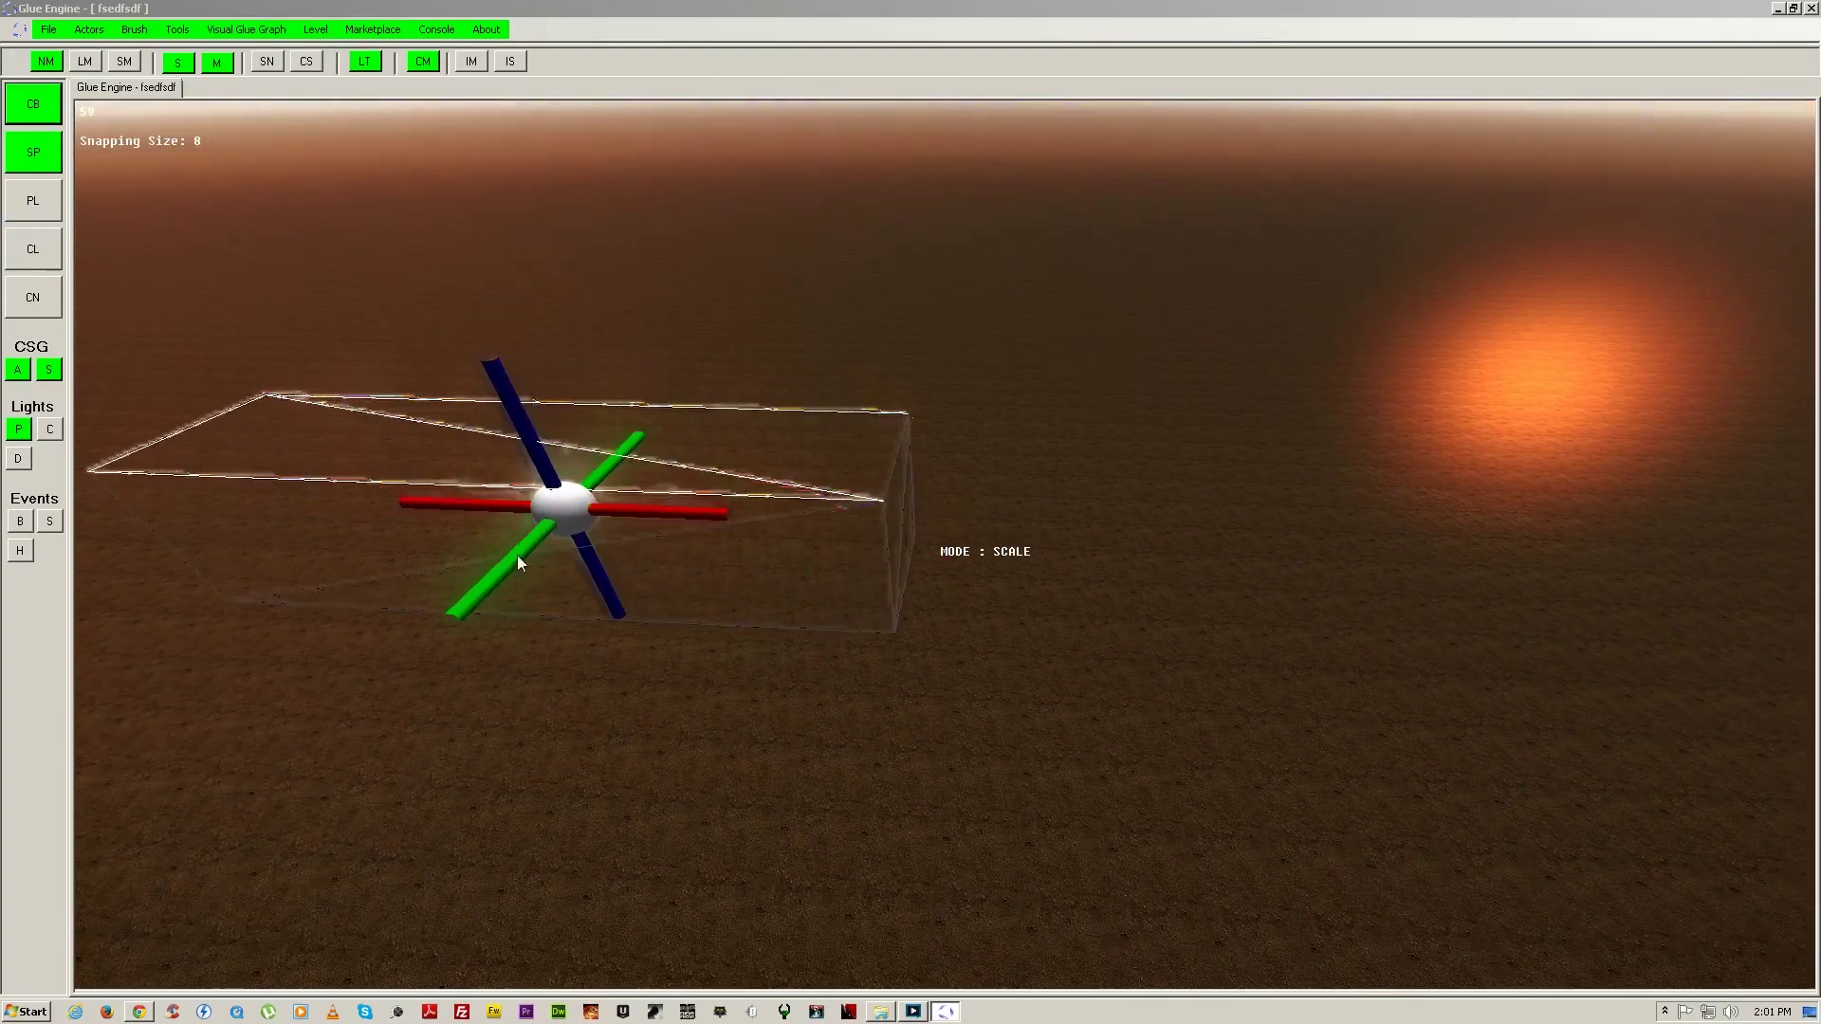
pyautogui.press('d')
pyautogui.moveTo(652, 413); pyautogui.dragTo(947, 545, button='right')
pyautogui.moveTo(897, 495)
pyautogui.mouseDown()
pyautogui.moveTo(732, 540)
pyautogui.moveTo(659, 471)
pyautogui.mouseUp()
pyautogui.moveTo(711, 392); pyautogui.dragTo(717, 349)
pyautogui.moveTo(717, 349); pyautogui.dragTo(945, 520, button='right')
pyautogui.press('a')
pyautogui.press('a')
# Step: Switch to move mode, reposition the enlarged brush over the ground, and add it as CSG geometry
pyautogui.press('space')
pyautogui.moveTo(778, 482); pyautogui.dragTo(909, 516, button='right')
pyautogui.press('d')
pyautogui.moveTo(911, 524)
pyautogui.mouseDown()
pyautogui.moveTo(973, 549)
pyautogui.moveTo(683, 541)
pyautogui.moveTo(539, 605)
pyautogui.moveTo(575, 578)
pyautogui.mouseUp()
pyautogui.press('d')
pyautogui.moveTo(847, 615); pyautogui.dragTo(909, 497, button='right')
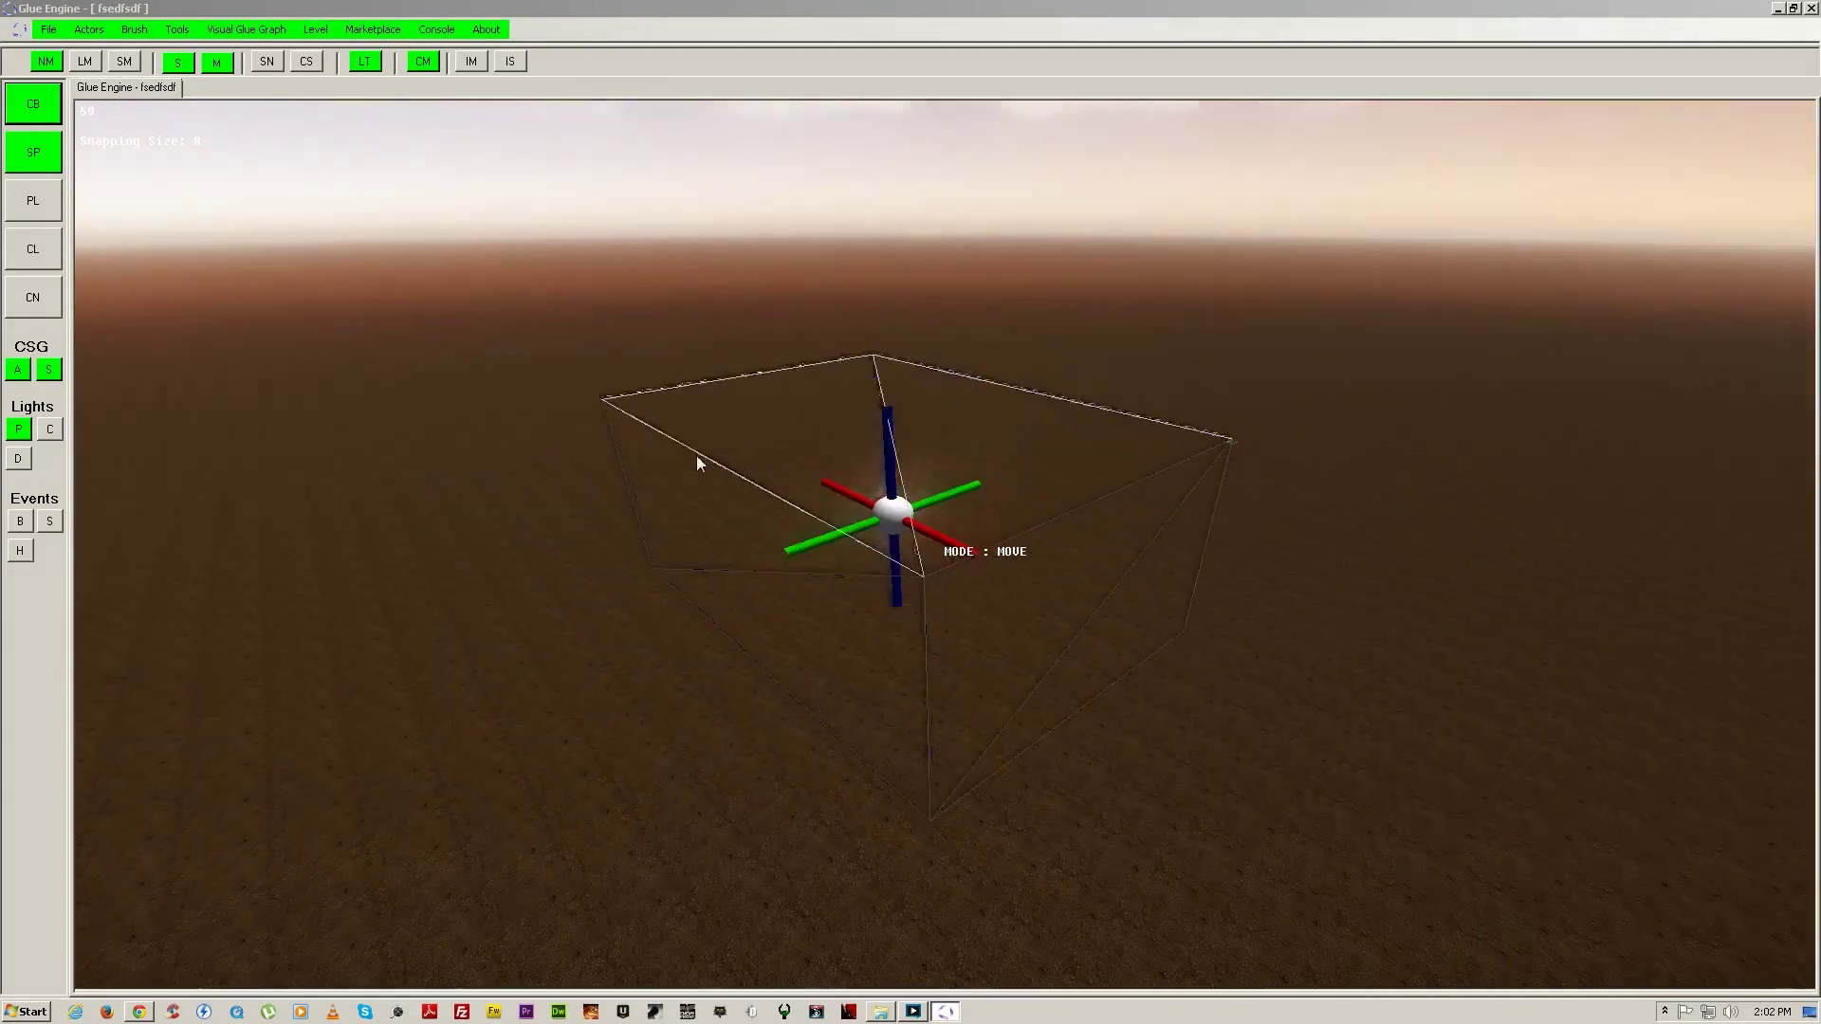
pyautogui.click(17, 369)
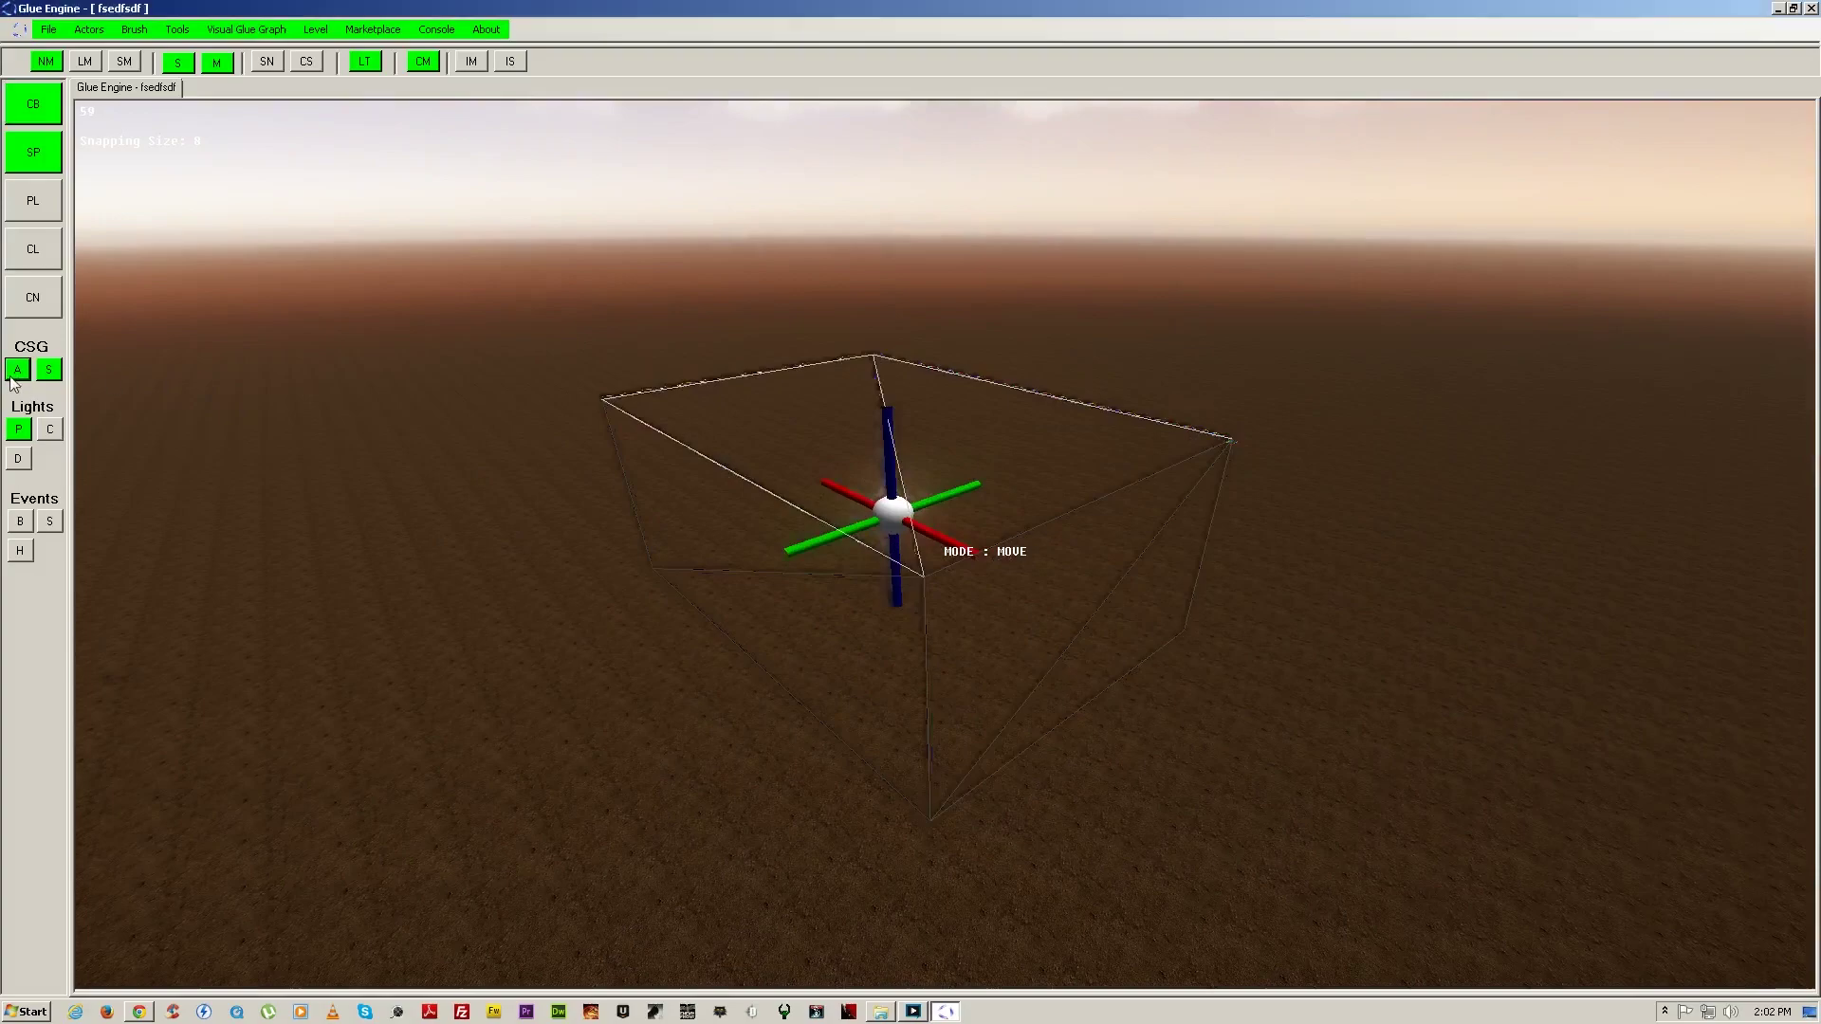
# Step: Switch the brush to scale mode and shrink it slightly along its green axis inside the added block
pyautogui.moveTo(609, 532); pyautogui.dragTo(427, 503, button='right')
pyautogui.press('w')
pyautogui.press('d')
pyautogui.press('w')
pyautogui.press('s')
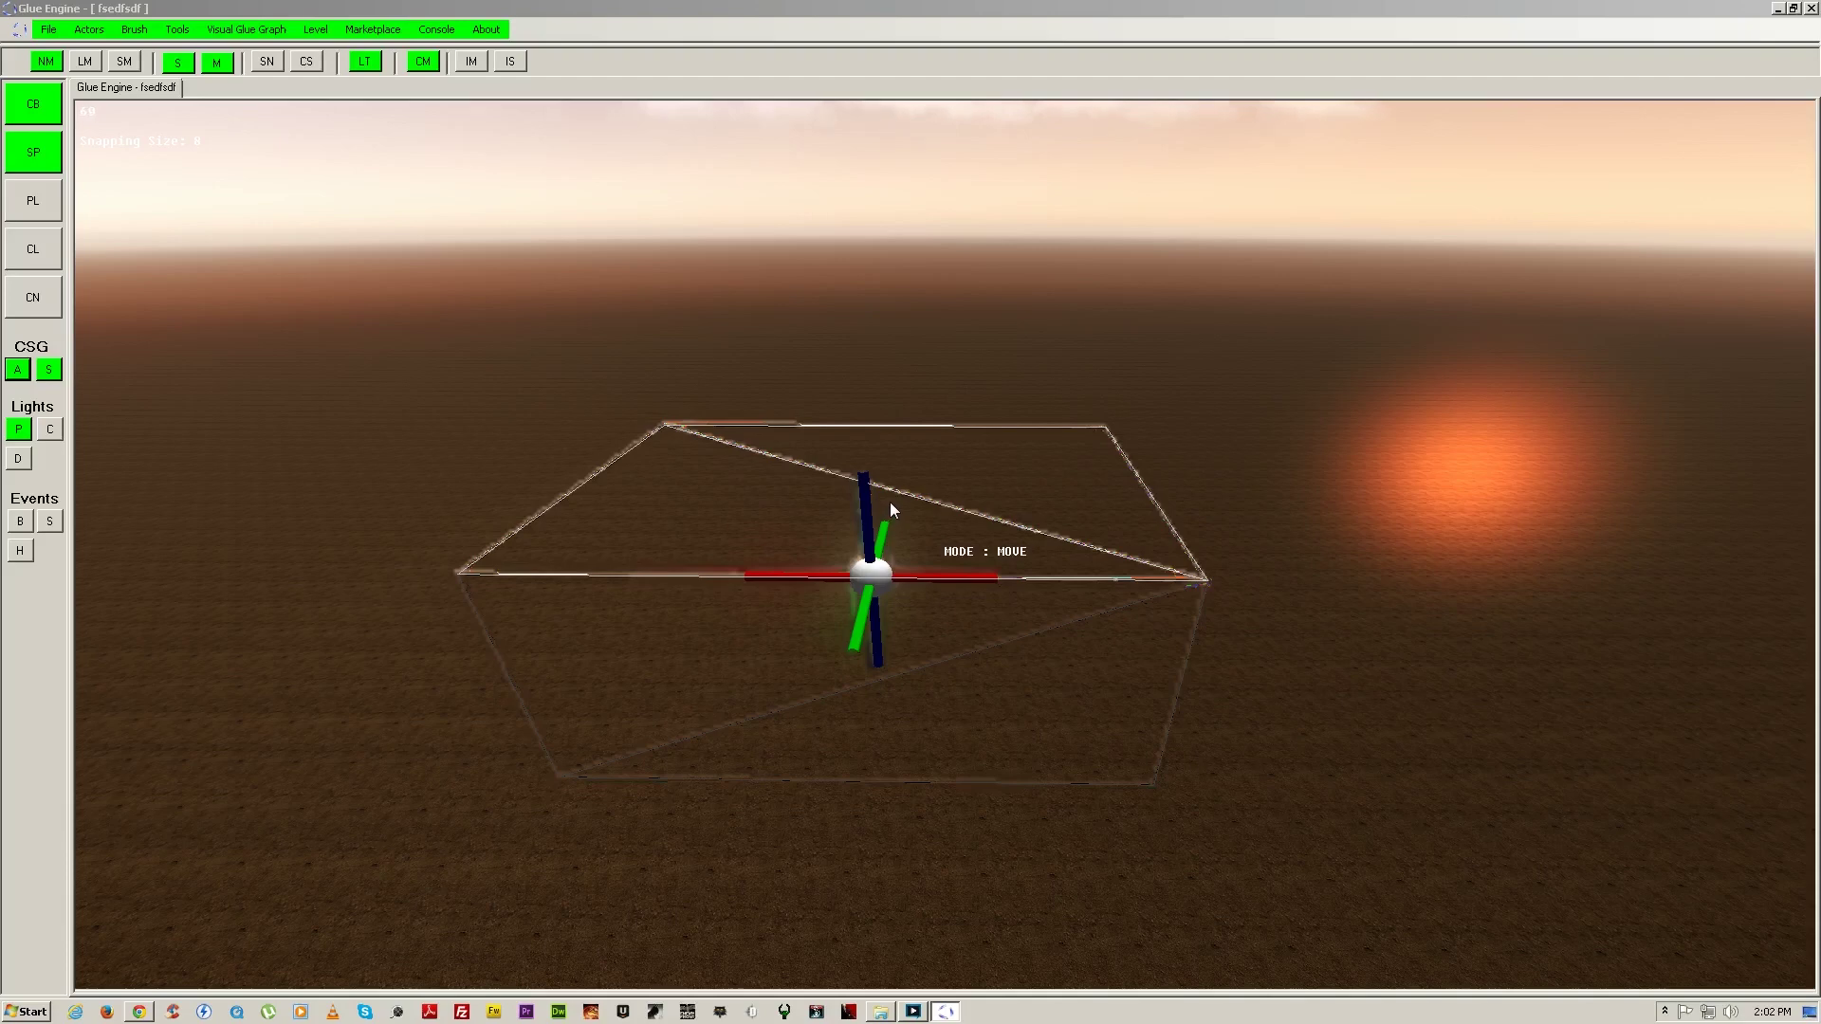
pyautogui.press('d')
pyautogui.moveTo(945, 544); pyautogui.dragTo(636, 555, button='right')
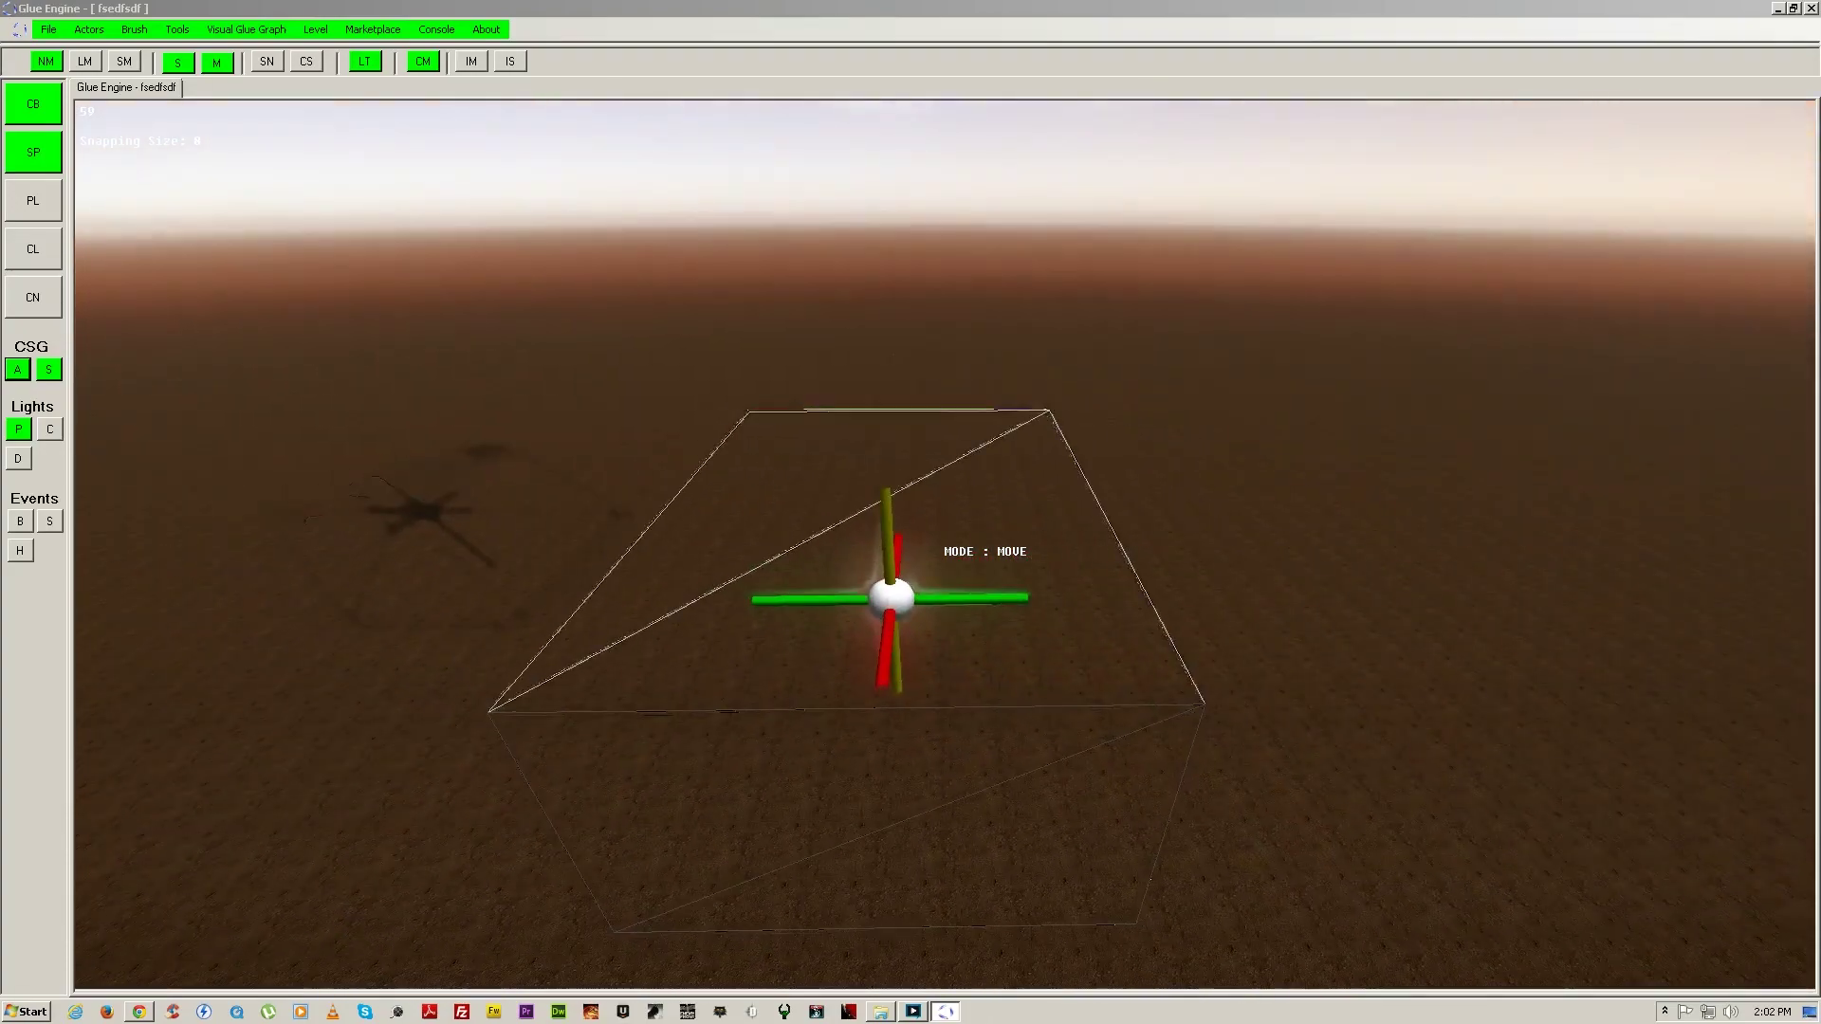
pyautogui.press('space')
pyautogui.press('a')
pyautogui.moveTo(944, 509); pyautogui.dragTo(927, 522, button='right')
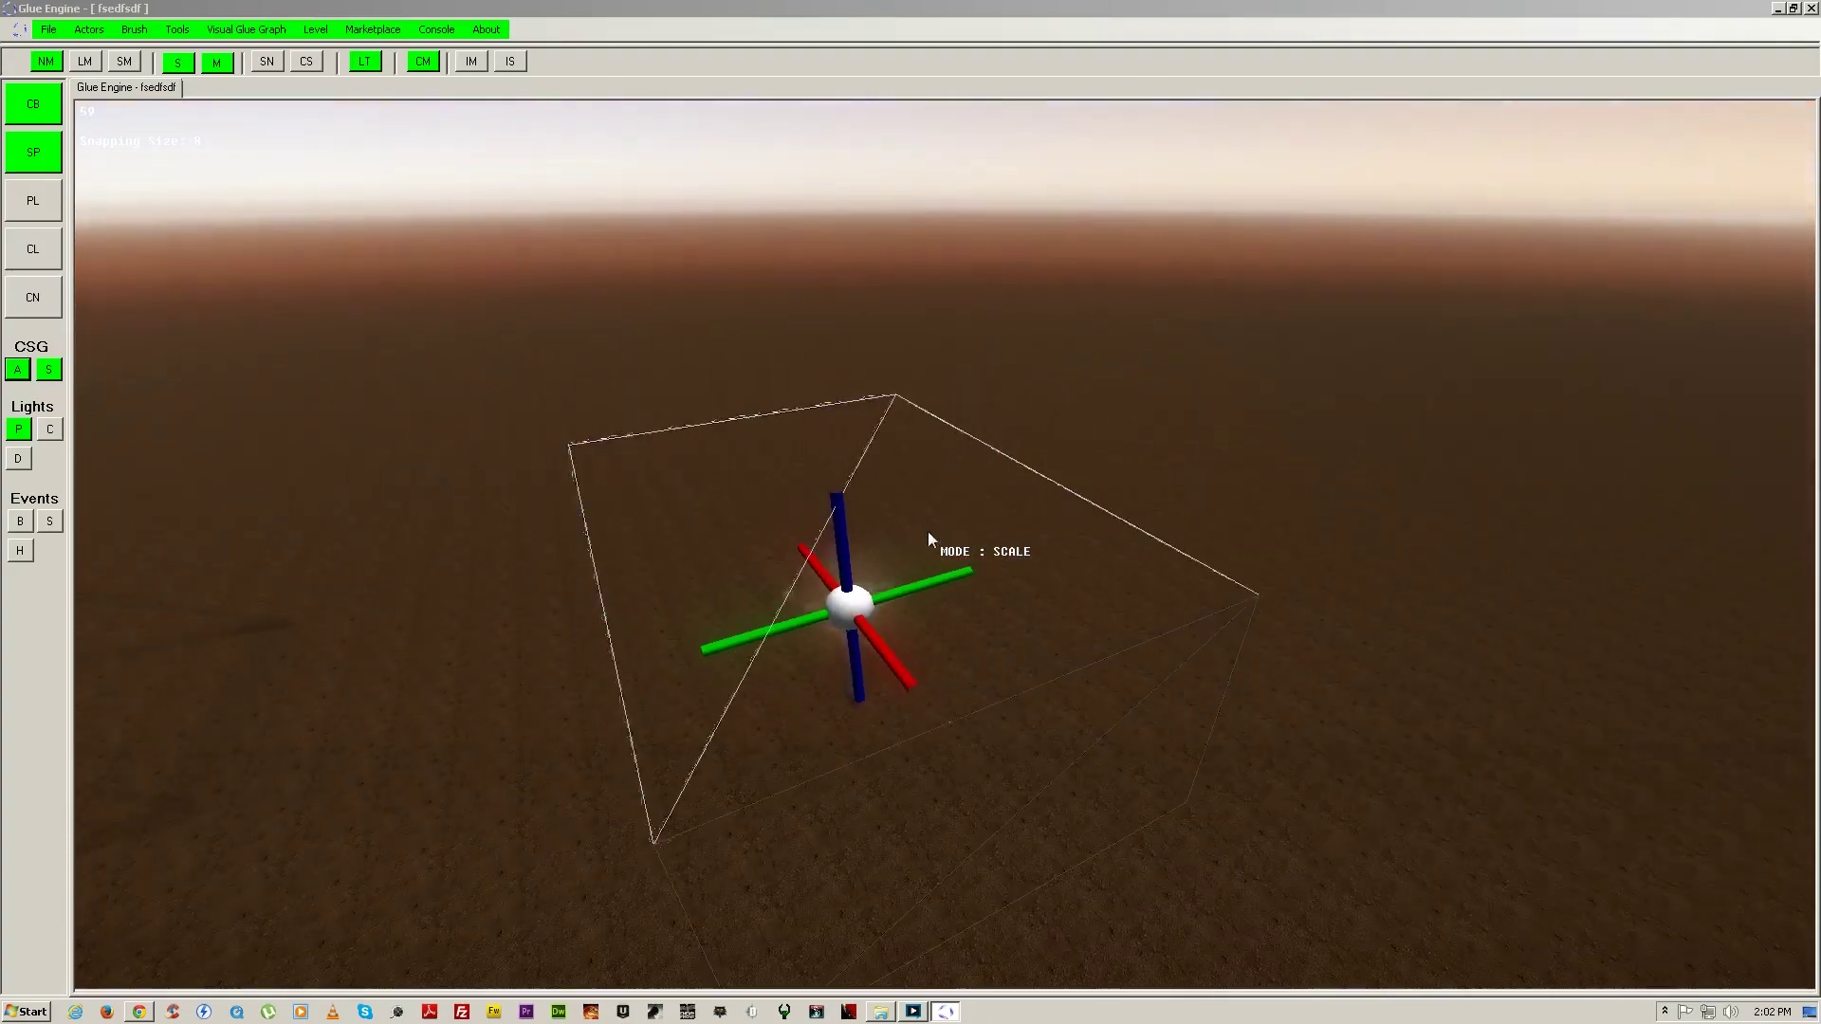
pyautogui.moveTo(935, 576)
pyautogui.mouseDown()
pyautogui.moveTo(924, 589)
pyautogui.moveTo(971, 579)
pyautogui.mouseUp()
pyautogui.press('a')
pyautogui.moveTo(971, 578); pyautogui.dragTo(915, 518, button='right')
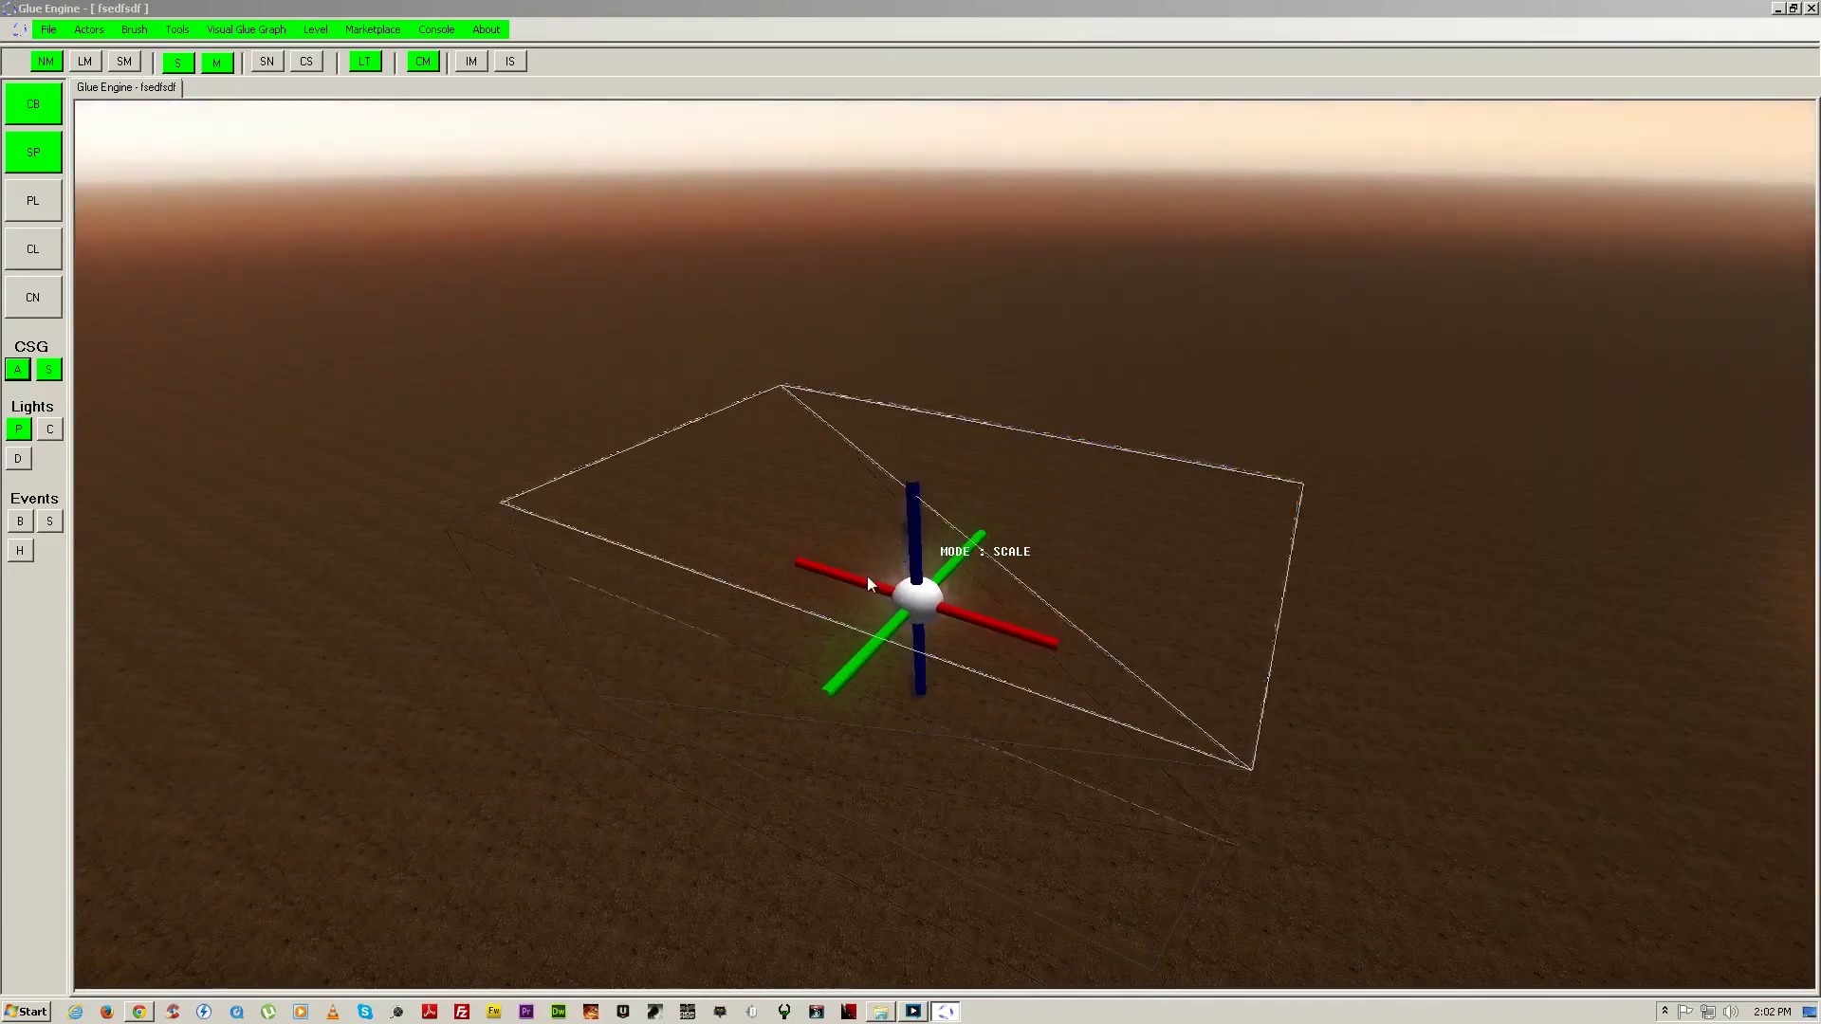
pyautogui.moveTo(842, 661); pyautogui.dragTo(795, 700)
# Step: Reduce the brush slightly along its blue and red axes and return it to move mode
pyautogui.press('r')
pyautogui.moveTo(889, 489); pyautogui.dragTo(888, 519)
pyautogui.press('w')
pyautogui.moveTo(888, 519); pyautogui.dragTo(910, 503, button='right')
pyautogui.press('a')
pyautogui.press('r')
pyautogui.moveTo(753, 548); pyautogui.dragTo(778, 552)
pyautogui.press('w')
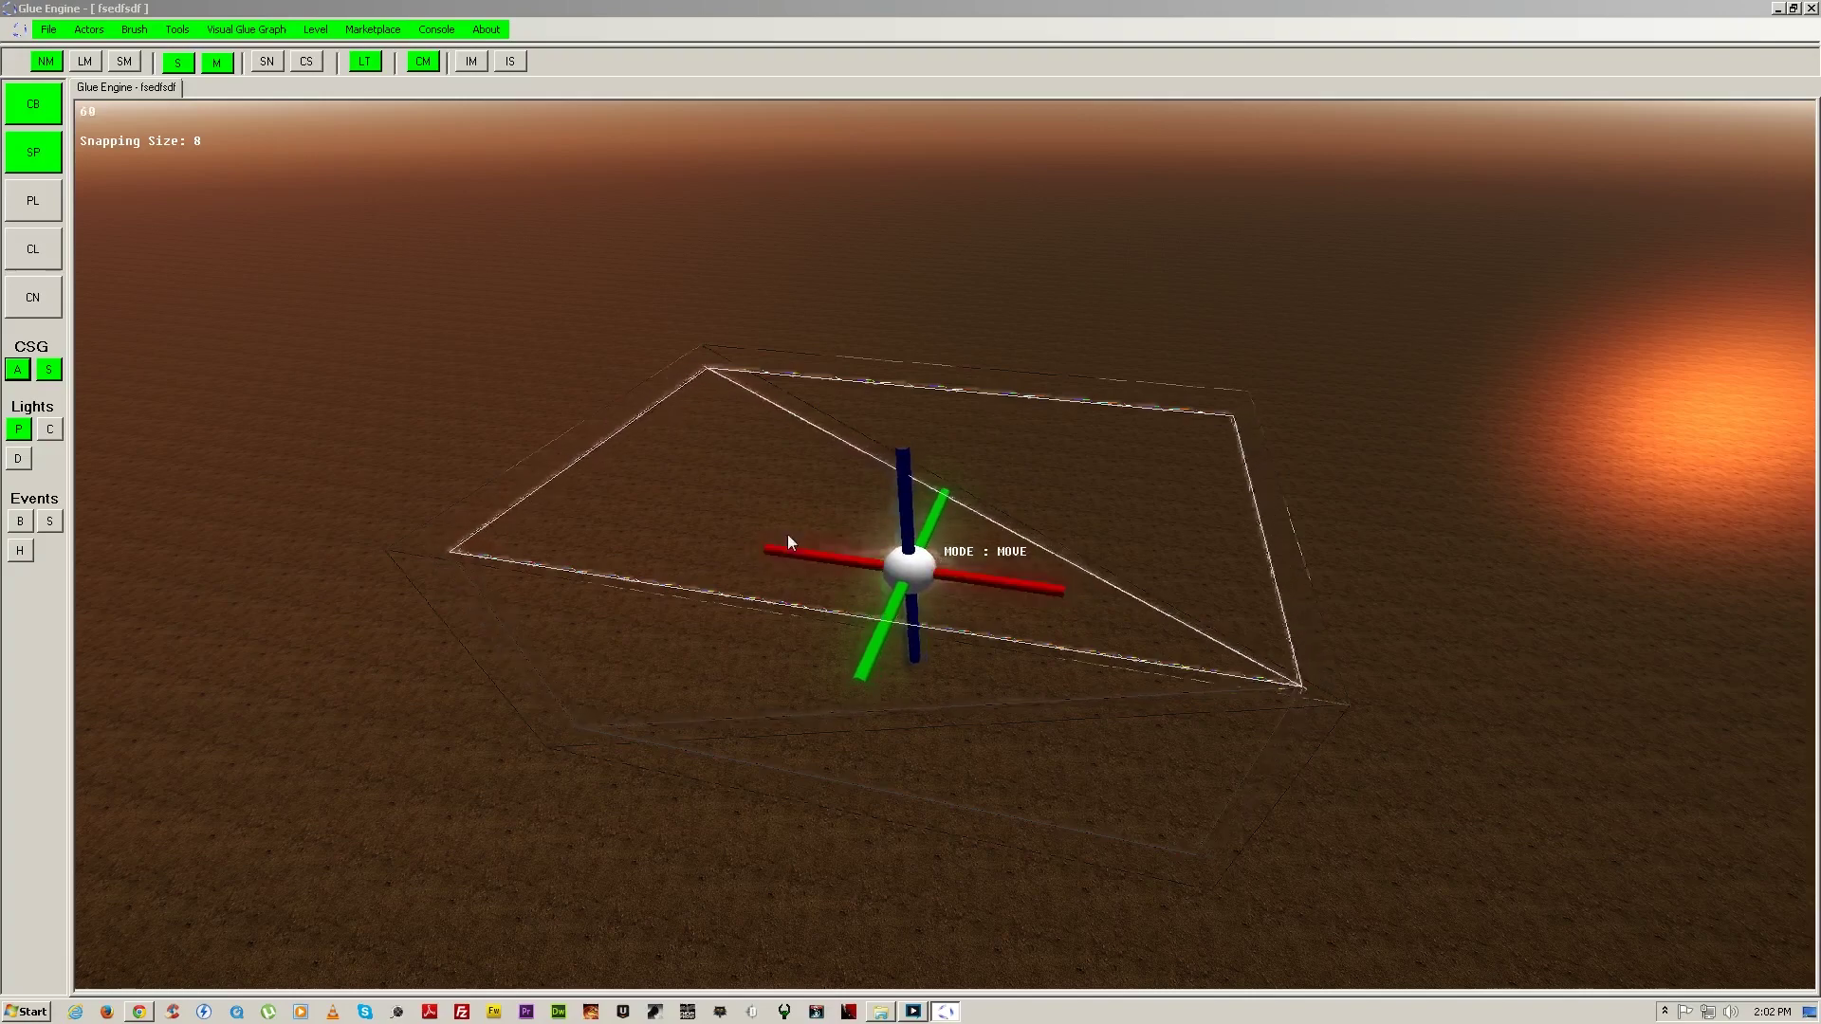
pyautogui.moveTo(750, 498); pyautogui.dragTo(794, 472, button='right')
pyautogui.press('d')
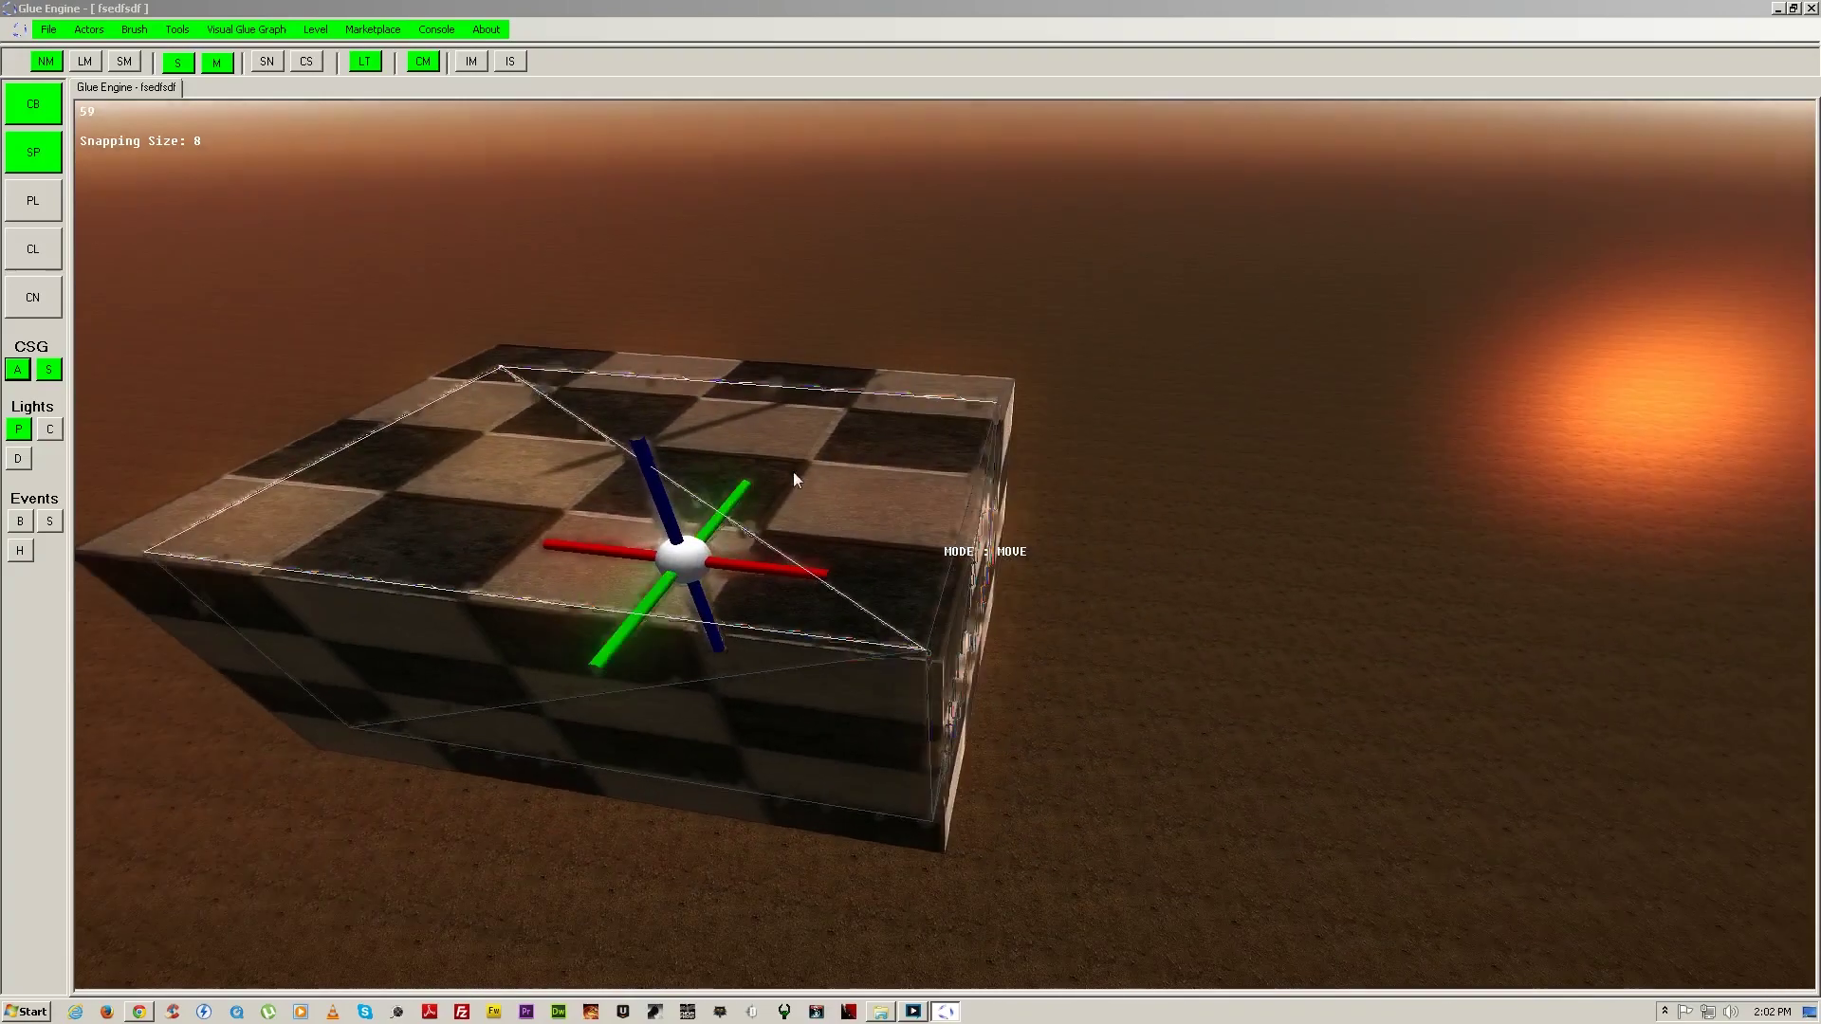
# Step: Subtract the brush from the checkered block to hollow it out, and select a surface inside the cavity
pyautogui.click(47, 377)
pyautogui.press('d')
pyautogui.moveTo(817, 556); pyautogui.dragTo(645, 517, button='right')
pyautogui.press('w')
pyautogui.press('w')
pyautogui.click(926, 554)
pyautogui.moveTo(910, 520); pyautogui.dragTo(1195, 546, button='right')
pyautogui.moveTo(759, 531); pyautogui.dragTo(906, 507, button='right')
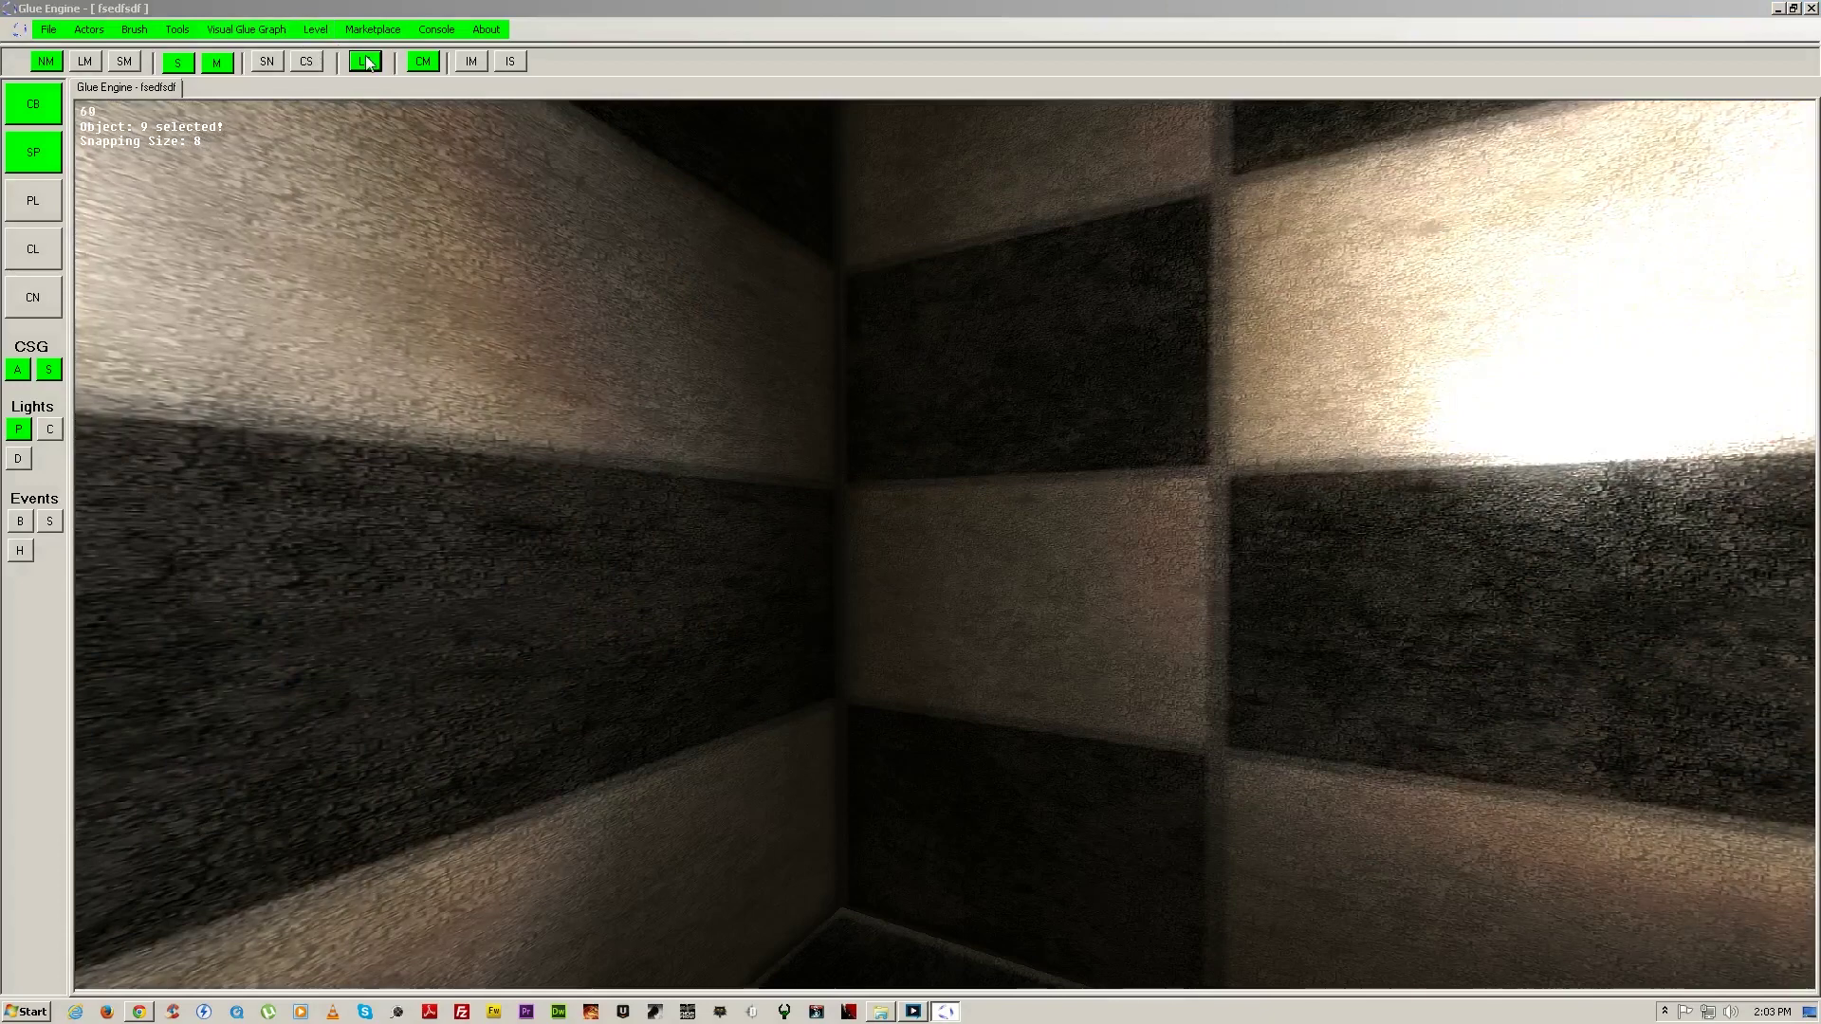
# Step: Set up a light inside the hollowed block with range 1555, yellow colour and shadow intensity 155
pyautogui.click(368, 63)
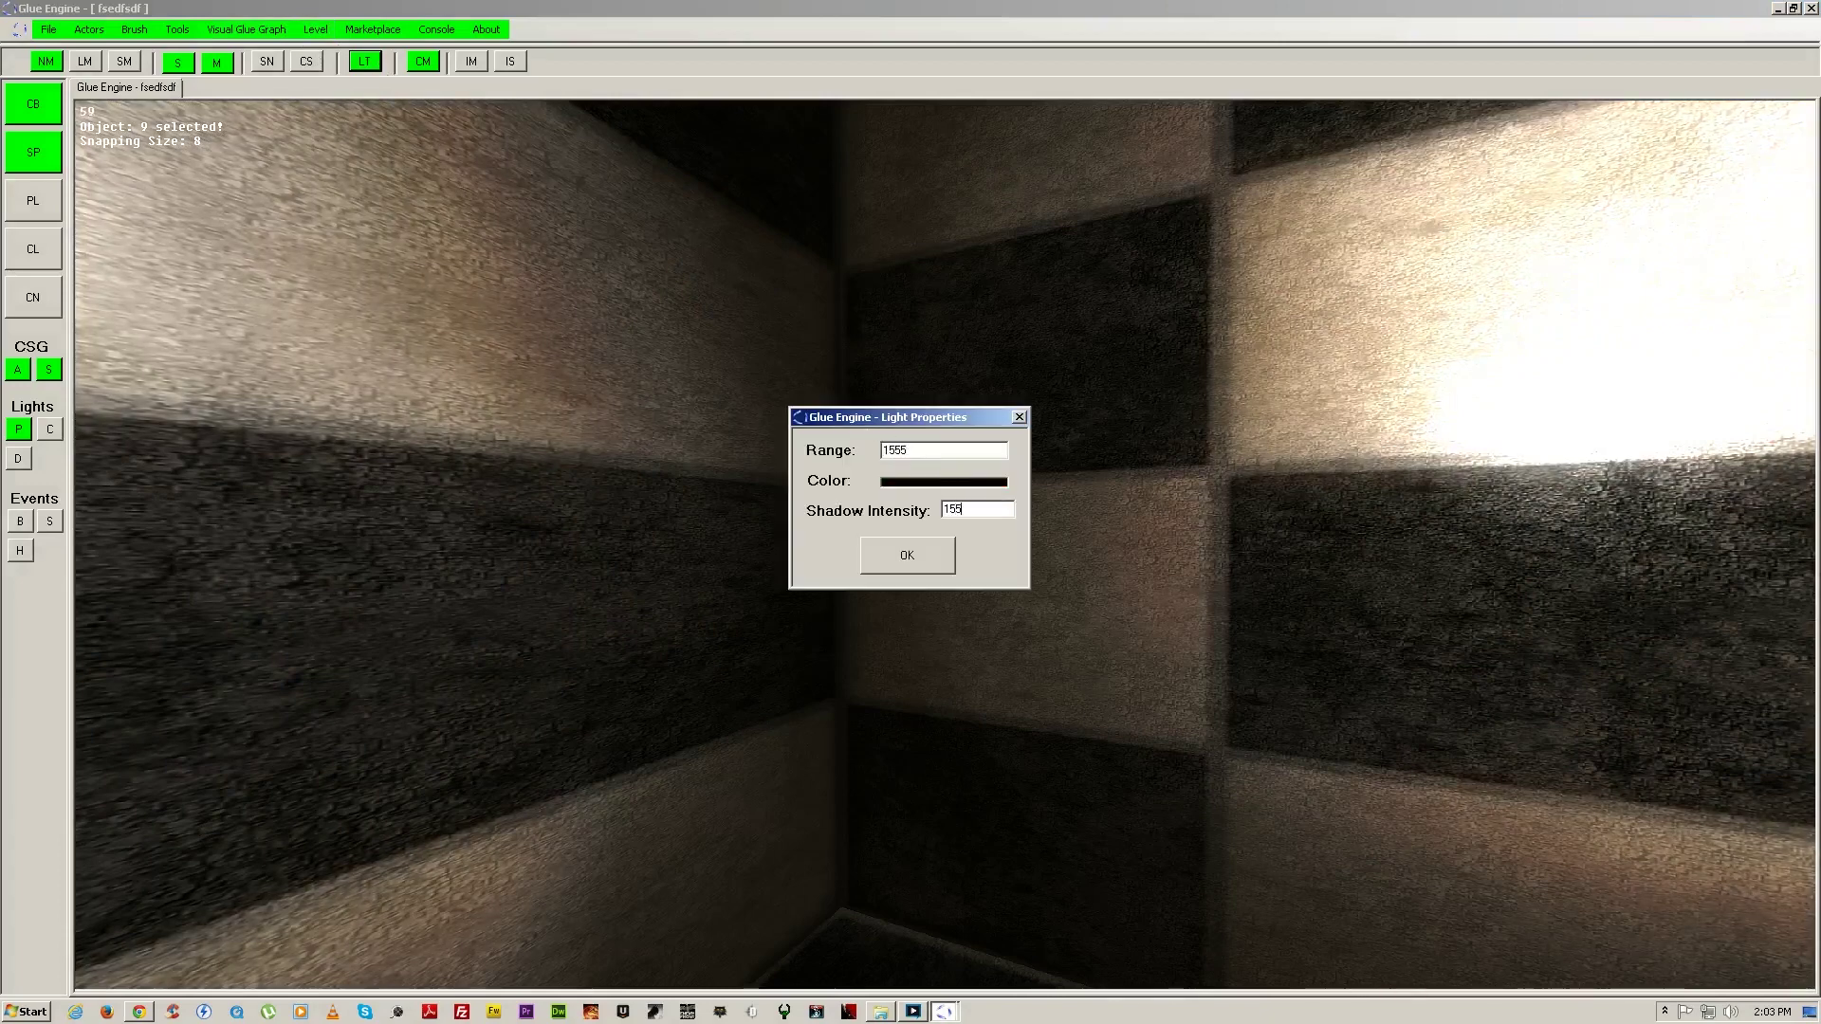
pyautogui.click(971, 489)
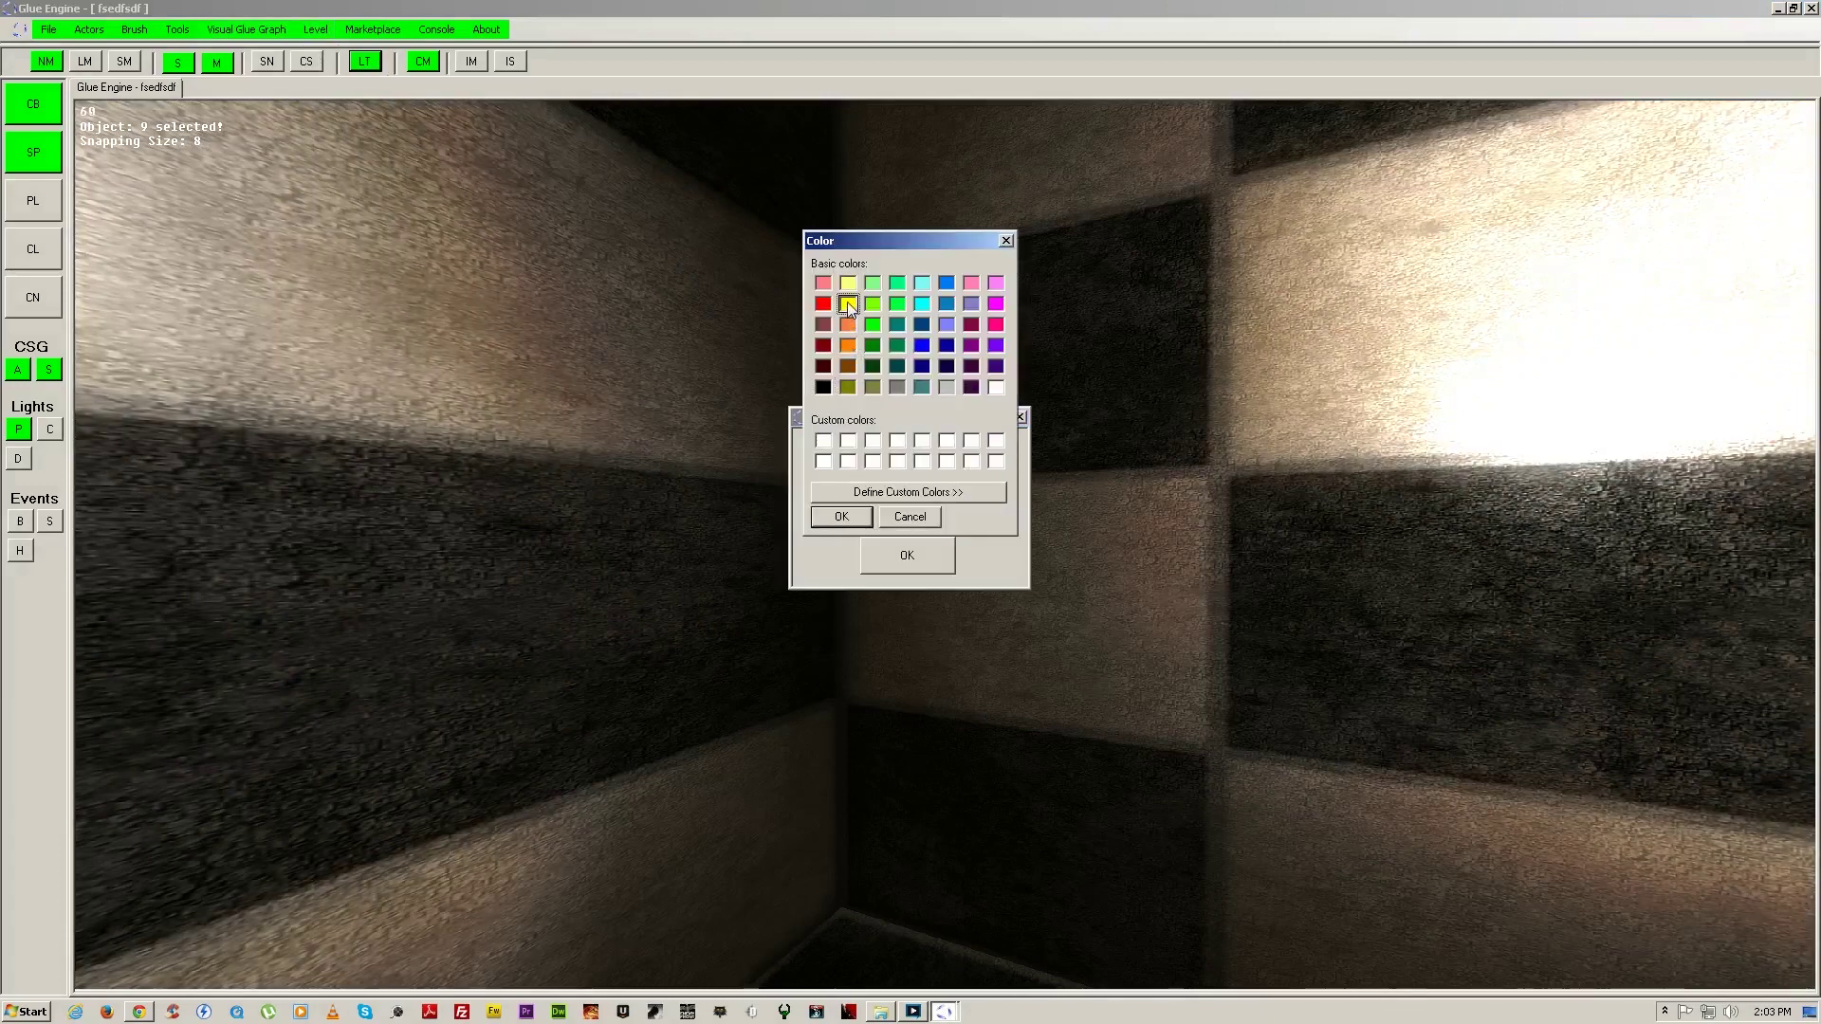
pyautogui.click(841, 517)
pyautogui.click(875, 553)
pyautogui.moveTo(738, 525); pyautogui.dragTo(1081, 528, button='right')
pyautogui.click(809, 655)
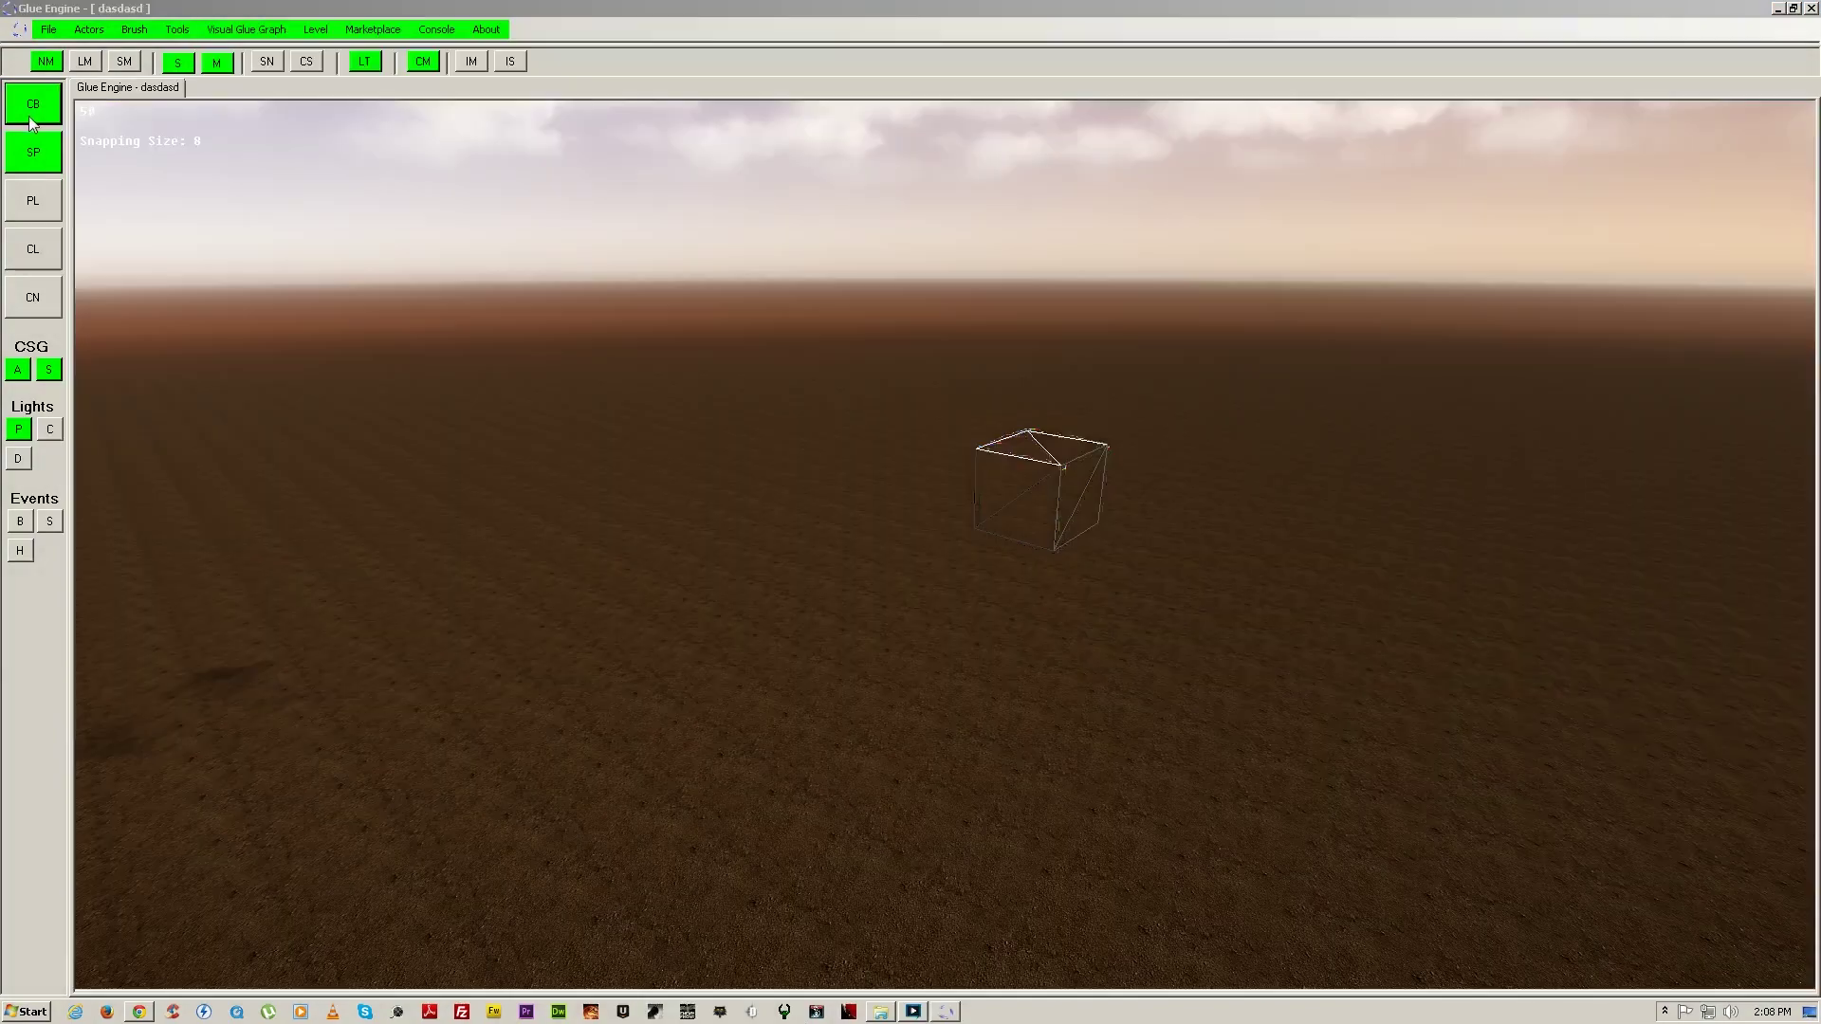
# Step: Select the brush in the dasdasd level, move it along its green axis, and add it as CSG geometry
pyautogui.click(1041, 489)
pyautogui.moveTo(1041, 488); pyautogui.dragTo(974, 524, button='right')
pyautogui.moveTo(975, 524); pyautogui.dragTo(842, 550)
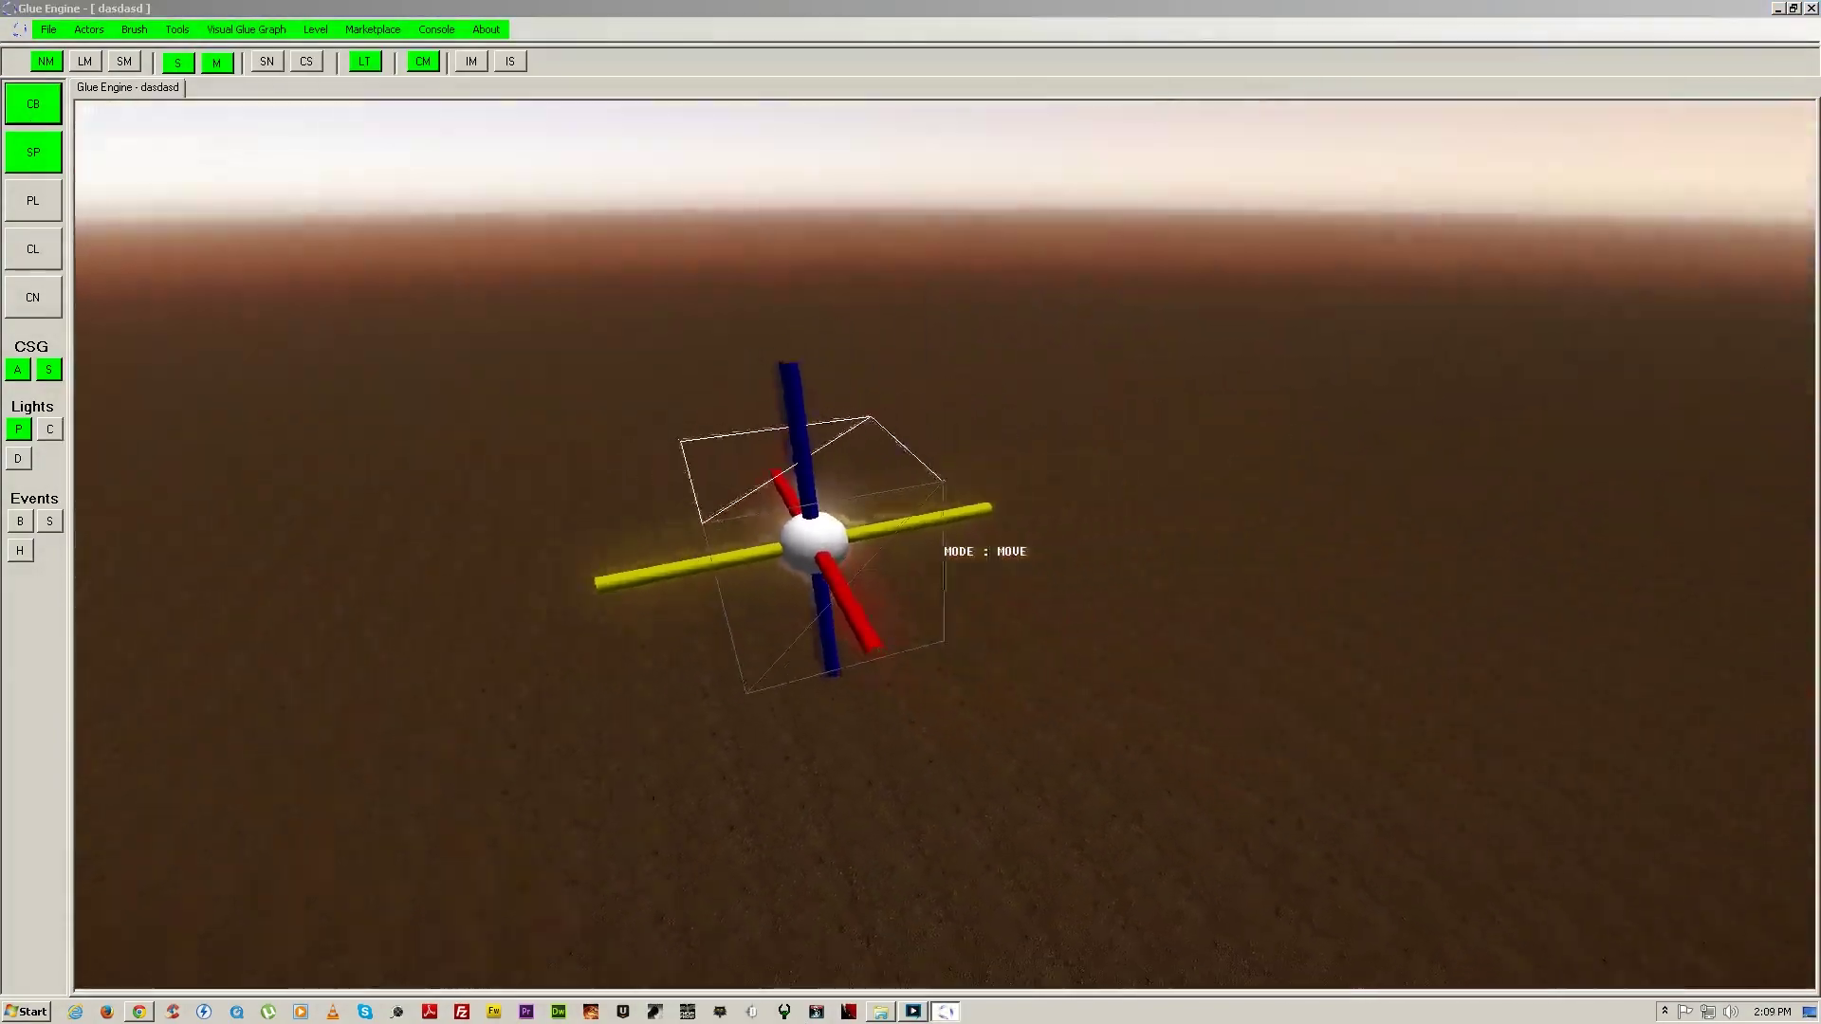
pyautogui.moveTo(842, 560); pyautogui.dragTo(842, 550, button='right')
pyautogui.moveTo(937, 557); pyautogui.dragTo(574, 566)
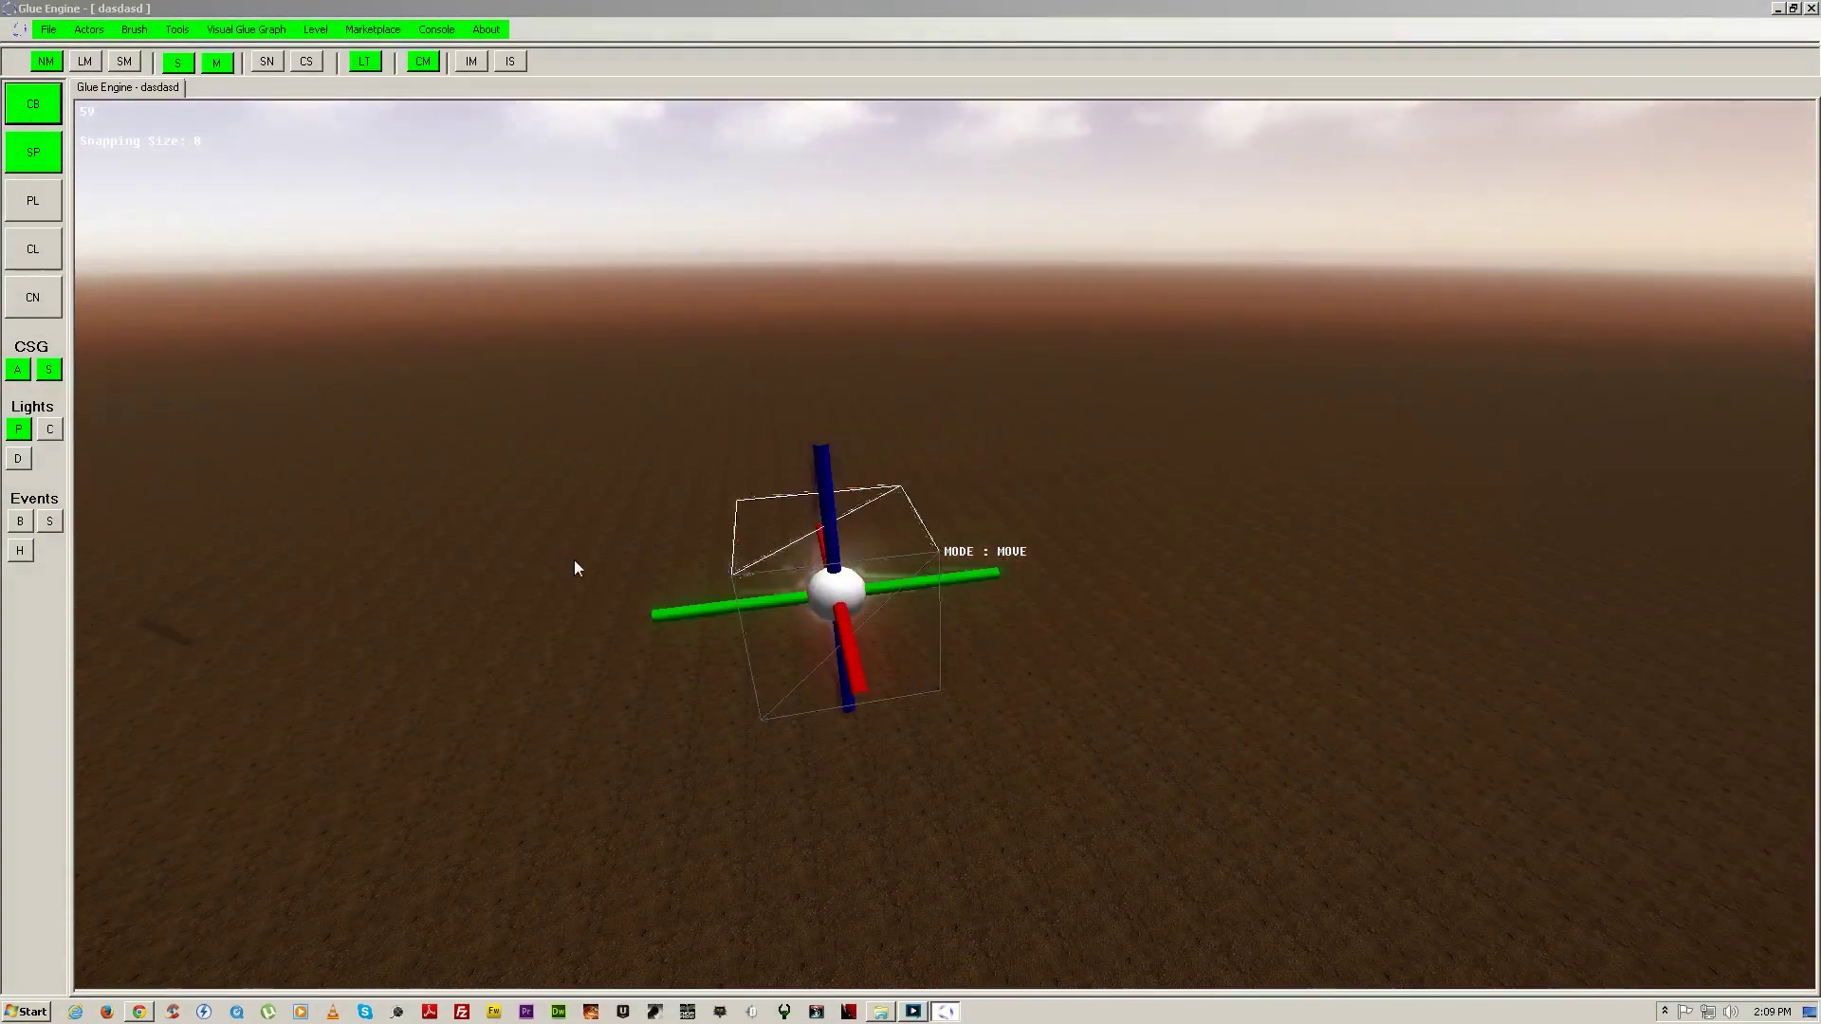
pyautogui.click(18, 372)
# Step: Select the newly added block and scale it up horizontally into a much larger slab
pyautogui.moveTo(854, 588)
pyautogui.mouseDown(button='right')
pyautogui.moveTo(970, 624)
pyautogui.moveTo(846, 643)
pyautogui.moveTo(914, 515)
pyautogui.moveTo(854, 493)
pyautogui.moveTo(945, 545)
pyautogui.moveTo(949, 517)
pyautogui.moveTo(911, 512)
pyautogui.mouseUp(button='right')
pyautogui.click(845, 643)
pyautogui.click(914, 515)
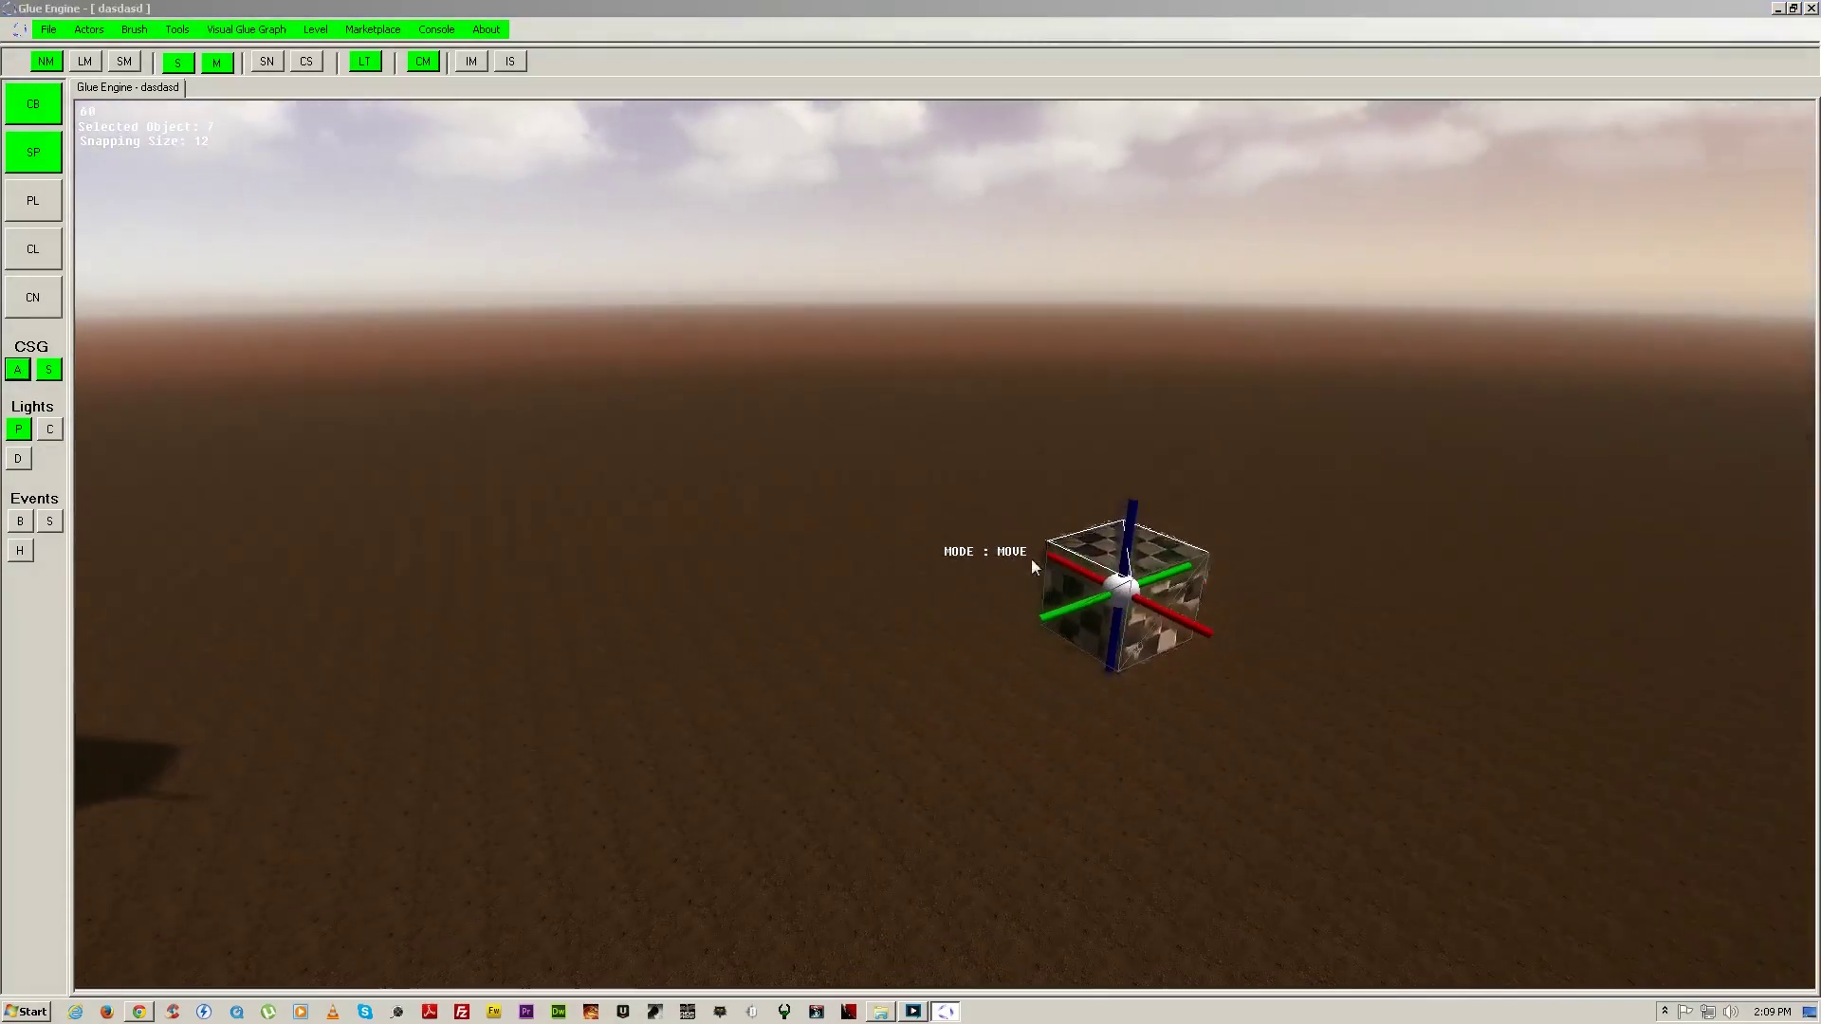
pyautogui.moveTo(1048, 615); pyautogui.dragTo(319, 743)
pyautogui.moveTo(319, 743); pyautogui.dragTo(531, 783, button='right')
pyautogui.press('a')
pyautogui.moveTo(1026, 633); pyautogui.dragTo(190, 538)
pyautogui.moveTo(190, 538); pyautogui.dragTo(191, 538, button='right')
pyautogui.moveTo(886, 514); pyautogui.dragTo(908, 514, button='right')
pyautogui.press('w')
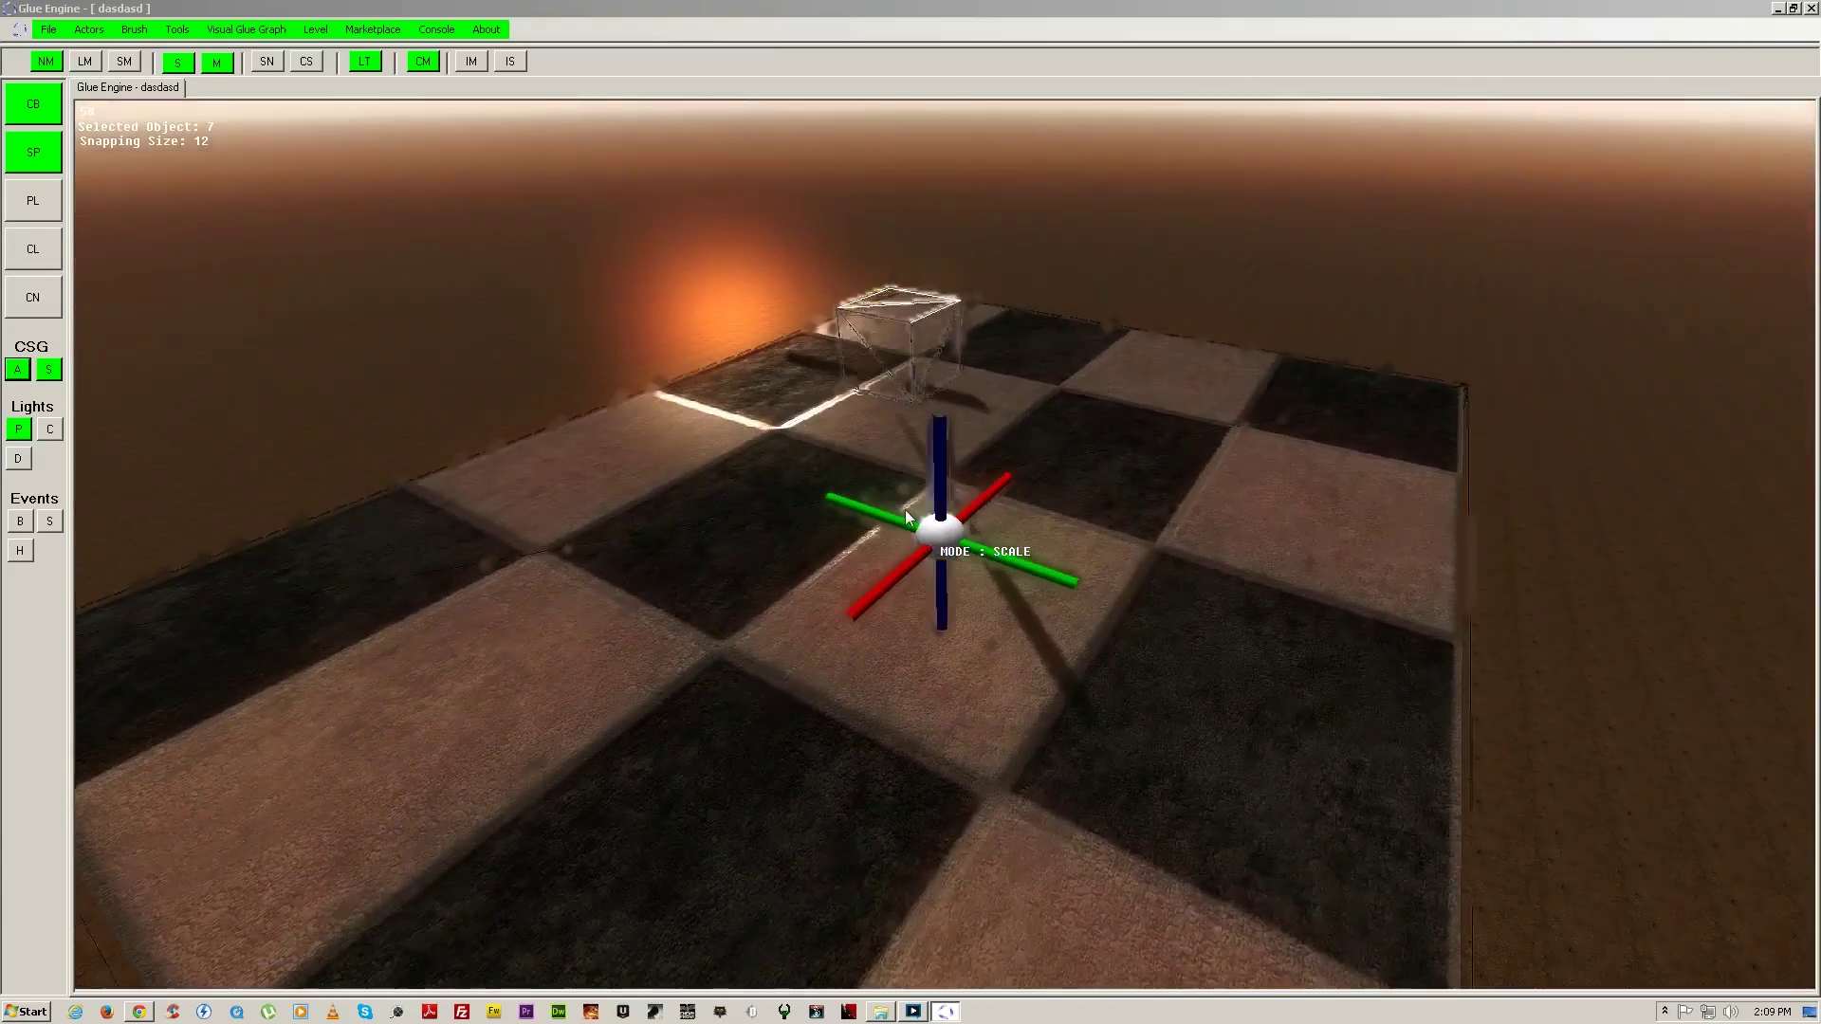
# Step: Scale the slab slightly along its green axis and stretch it upward along its blue axis
pyautogui.moveTo(1022, 564); pyautogui.dragTo(1084, 610)
pyautogui.moveTo(1084, 611); pyautogui.dragTo(1085, 611, button='right')
pyautogui.moveTo(908, 513); pyautogui.dragTo(908, 513, button='right')
pyautogui.moveTo(1076, 435); pyautogui.dragTo(1083, 167)
pyautogui.moveTo(1083, 167); pyautogui.dragTo(1083, 167, button='right')
pyautogui.press('s')
pyautogui.moveTo(908, 513); pyautogui.dragTo(908, 514, button='right')
# Step: Fine-tune the block's proportions with two small scale adjustments and deselect it
pyautogui.moveTo(886, 512); pyautogui.dragTo(932, 446)
pyautogui.press('d')
pyautogui.moveTo(932, 446); pyautogui.dragTo(931, 446, button='right')
pyautogui.press('d')
pyautogui.moveTo(944, 544); pyautogui.dragTo(945, 545, button='right')
pyautogui.moveTo(810, 528); pyautogui.dragTo(854, 543)
pyautogui.moveTo(858, 545); pyautogui.dragTo(911, 516, button='right')
pyautogui.press('a')
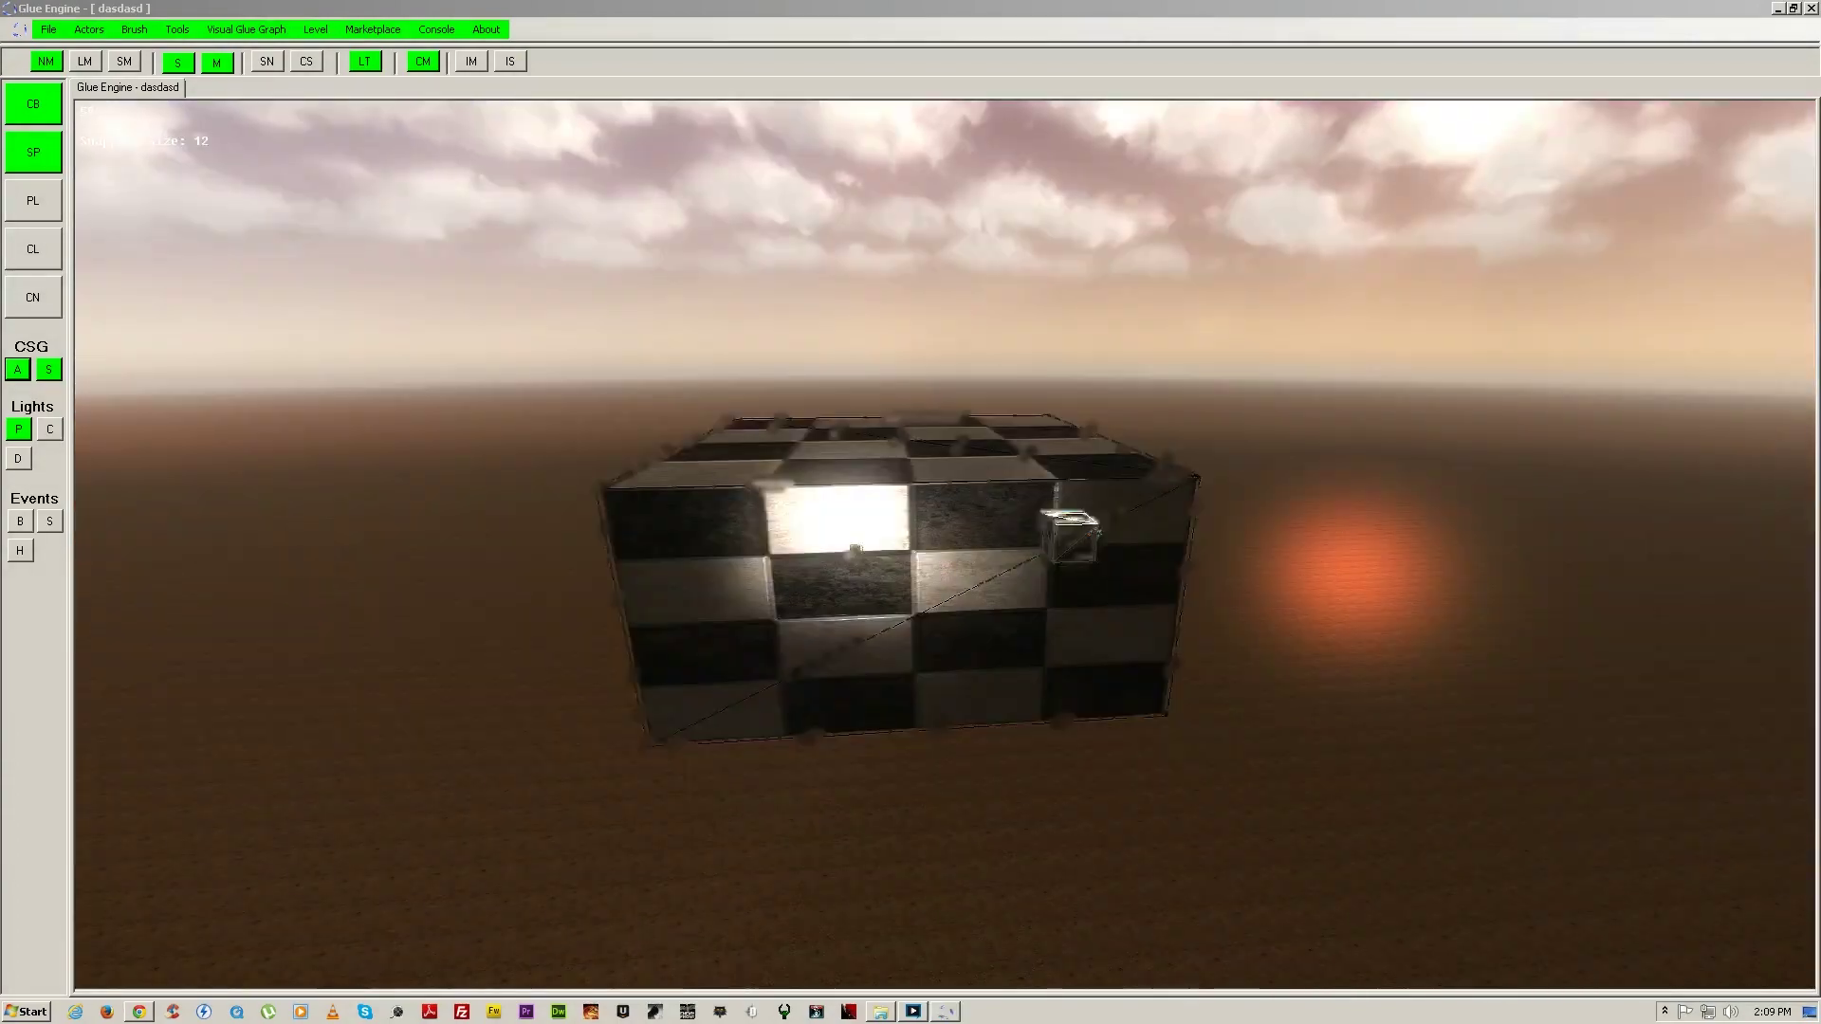
pyautogui.click(1690, 806)
pyautogui.moveTo(1787, 884); pyautogui.dragTo(1754, 844, button='right')
pyautogui.press('s')
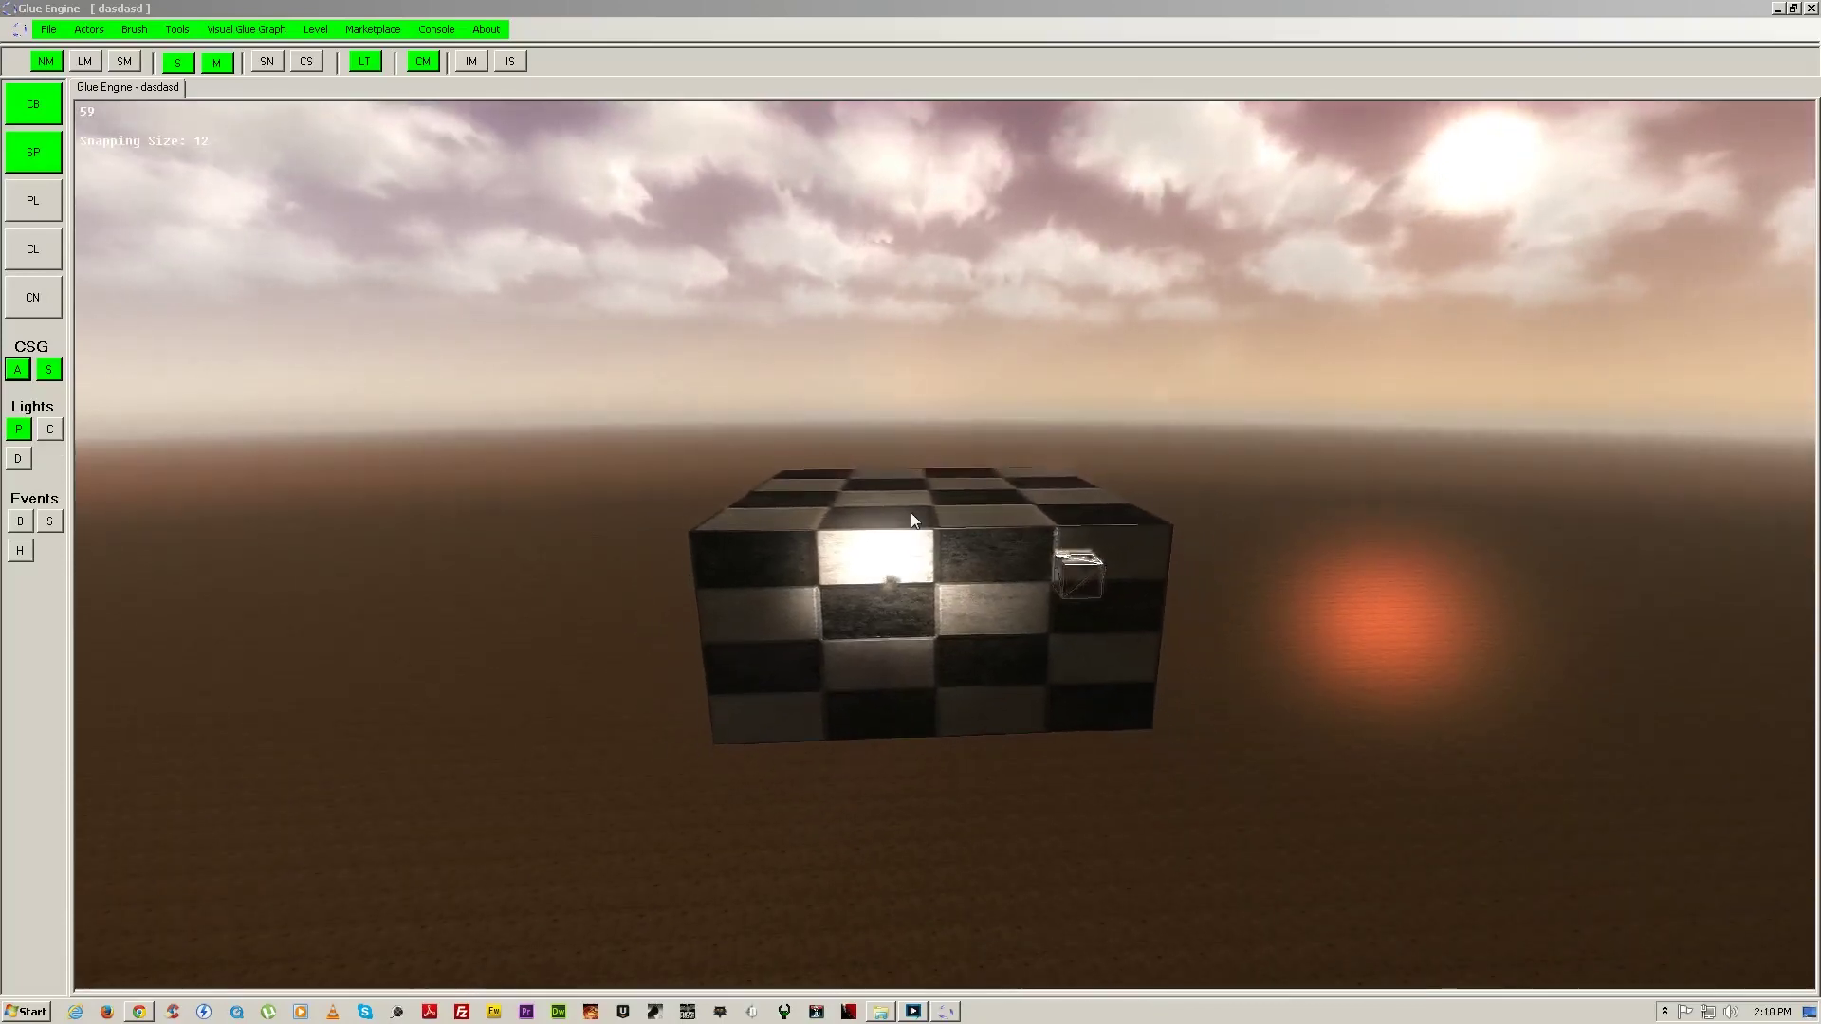
# Step: Select the large checkered block and shift it slightly in move mode
pyautogui.click(892, 488)
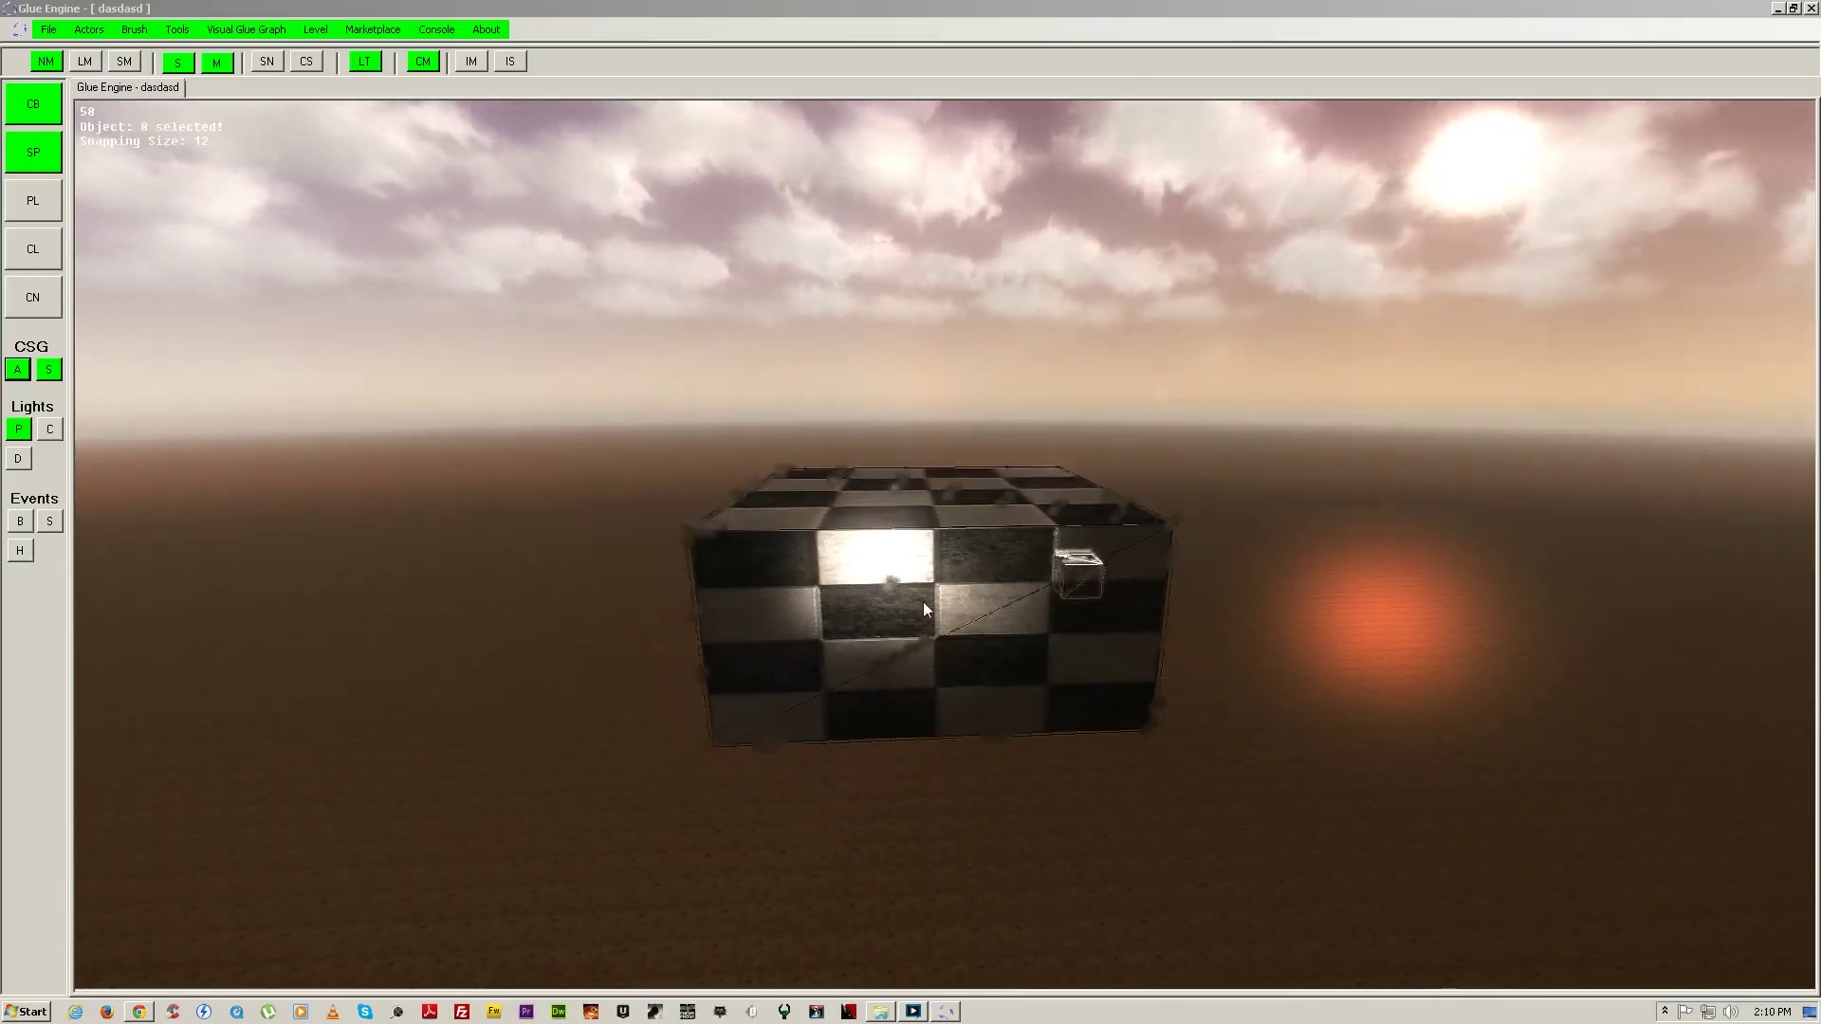
pyautogui.press('m')
pyautogui.moveTo(930, 602)
pyautogui.mouseDown(button='right')
pyautogui.moveTo(835, 569)
pyautogui.moveTo(915, 592)
pyautogui.mouseUp(button='right')
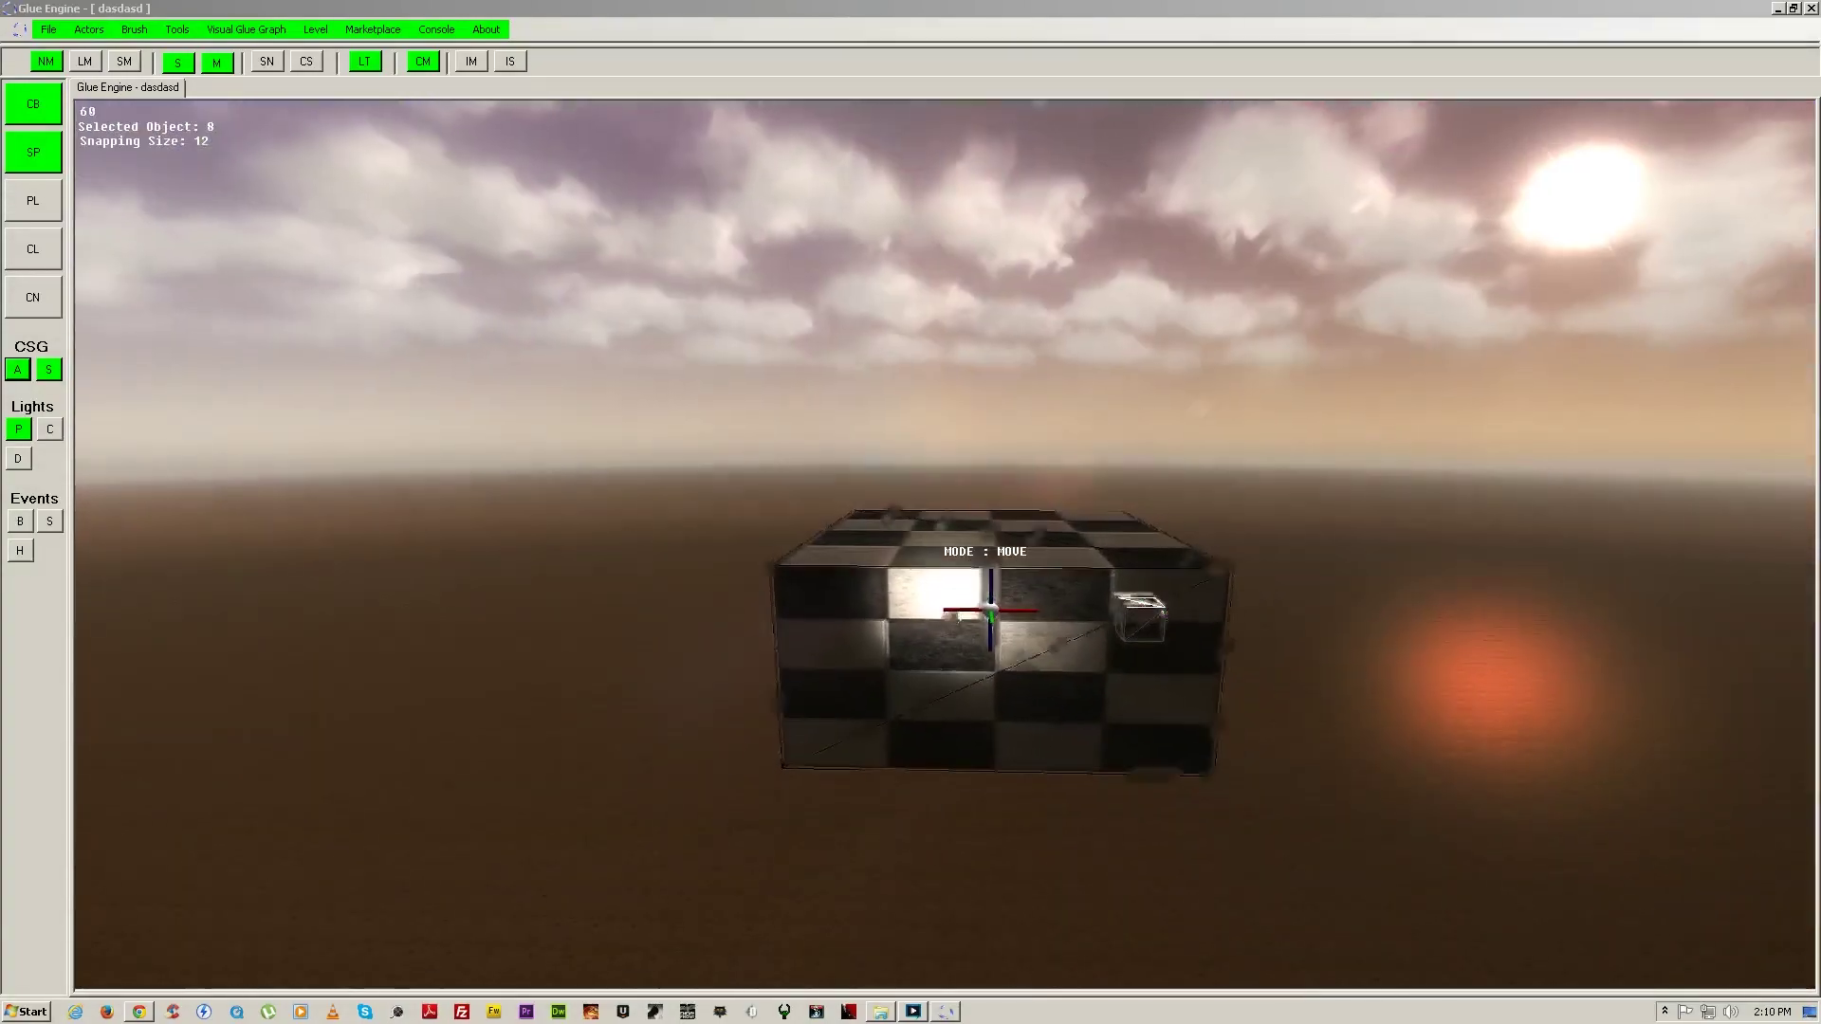
pyautogui.press('s')
pyautogui.press('d')
pyautogui.moveTo(907, 675); pyautogui.dragTo(828, 662)
pyautogui.moveTo(828, 662)
pyautogui.mouseDown(button='right')
pyautogui.moveTo(911, 512)
pyautogui.moveTo(958, 531)
pyautogui.moveTo(782, 516)
pyautogui.moveTo(901, 515)
pyautogui.moveTo(970, 558)
pyautogui.moveTo(815, 531)
pyautogui.moveTo(910, 531)
pyautogui.moveTo(927, 503)
pyautogui.mouseUp(button='right')
# Step: Duplicate the large block and place the copy so it extends past one end of the original
pyautogui.press('Escape')
pyautogui.press('w')
pyautogui.press('a')
pyautogui.press('w')
pyautogui.click(975, 556)
pyautogui.moveTo(364, 453)
pyautogui.mouseDown()
pyautogui.moveTo(338, 469)
pyautogui.moveTo(367, 475)
pyautogui.mouseUp()
pyautogui.press('a')
pyautogui.press('a')
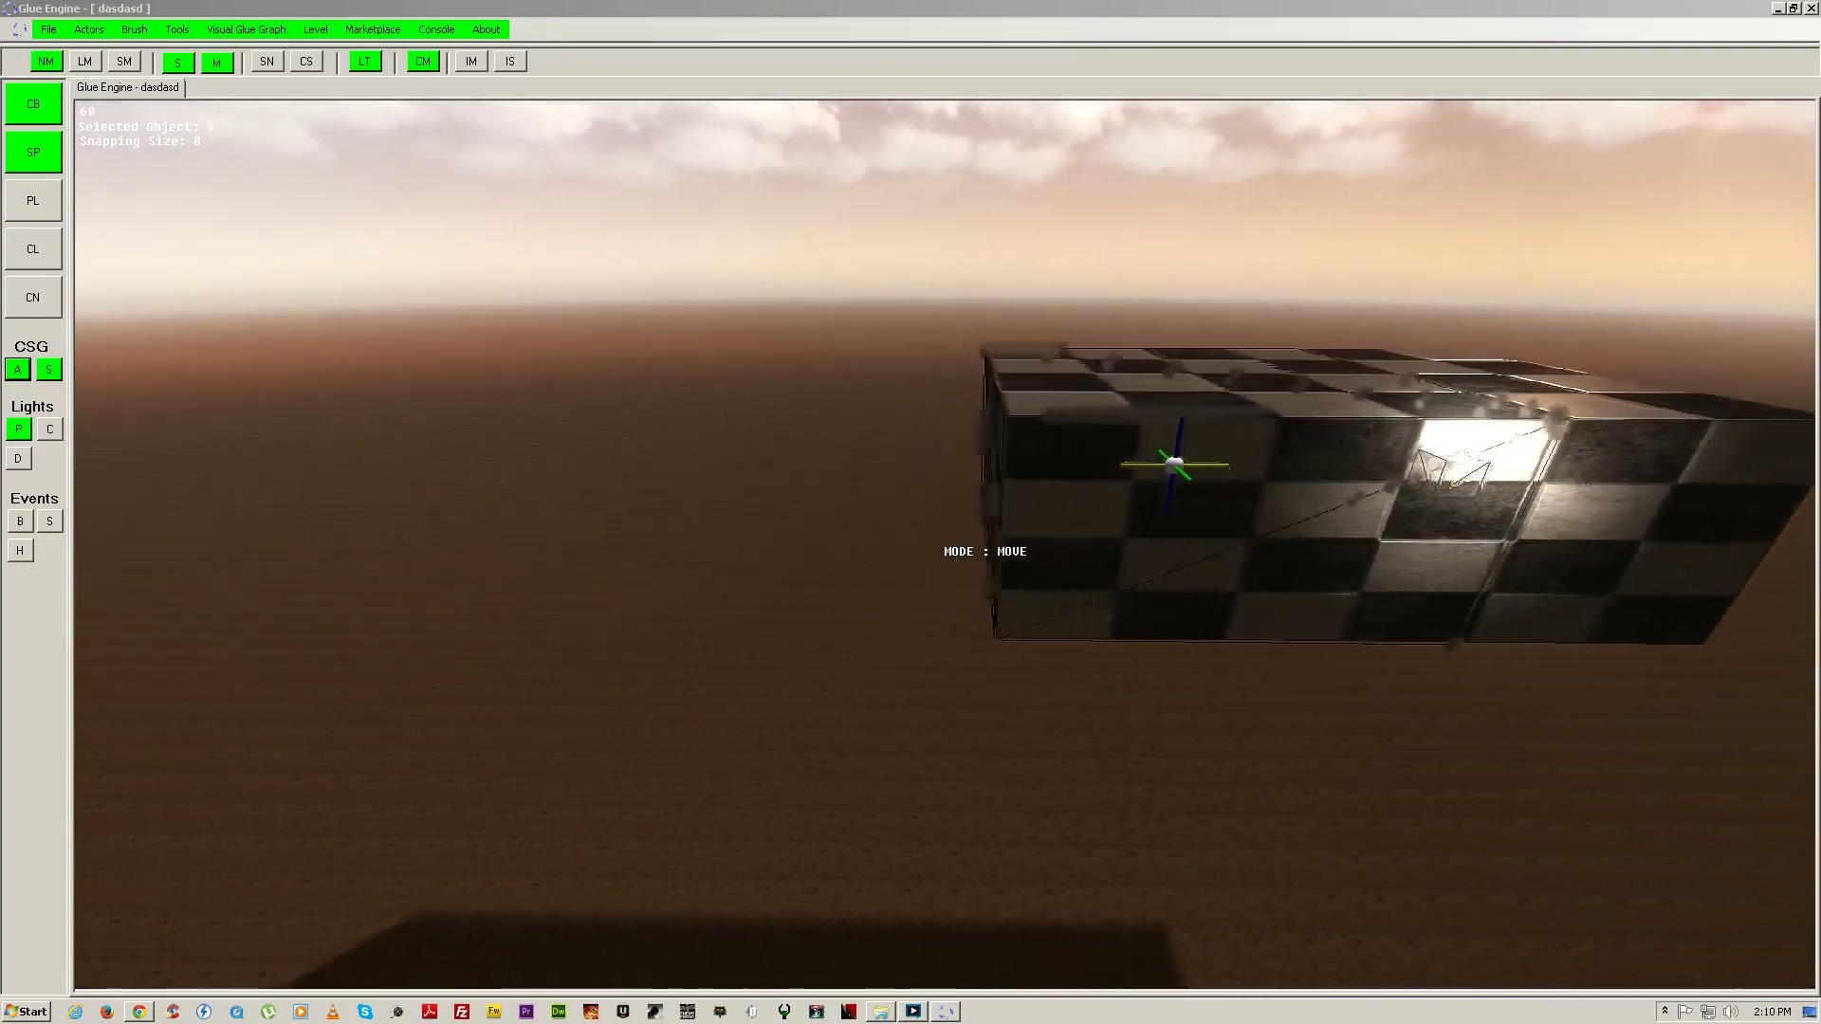
# Step: Lower the copied block along its blue axis and pull it away from the original along its red axis
pyautogui.press('w')
pyautogui.moveTo(1187, 468); pyautogui.dragTo(939, 547, button='right')
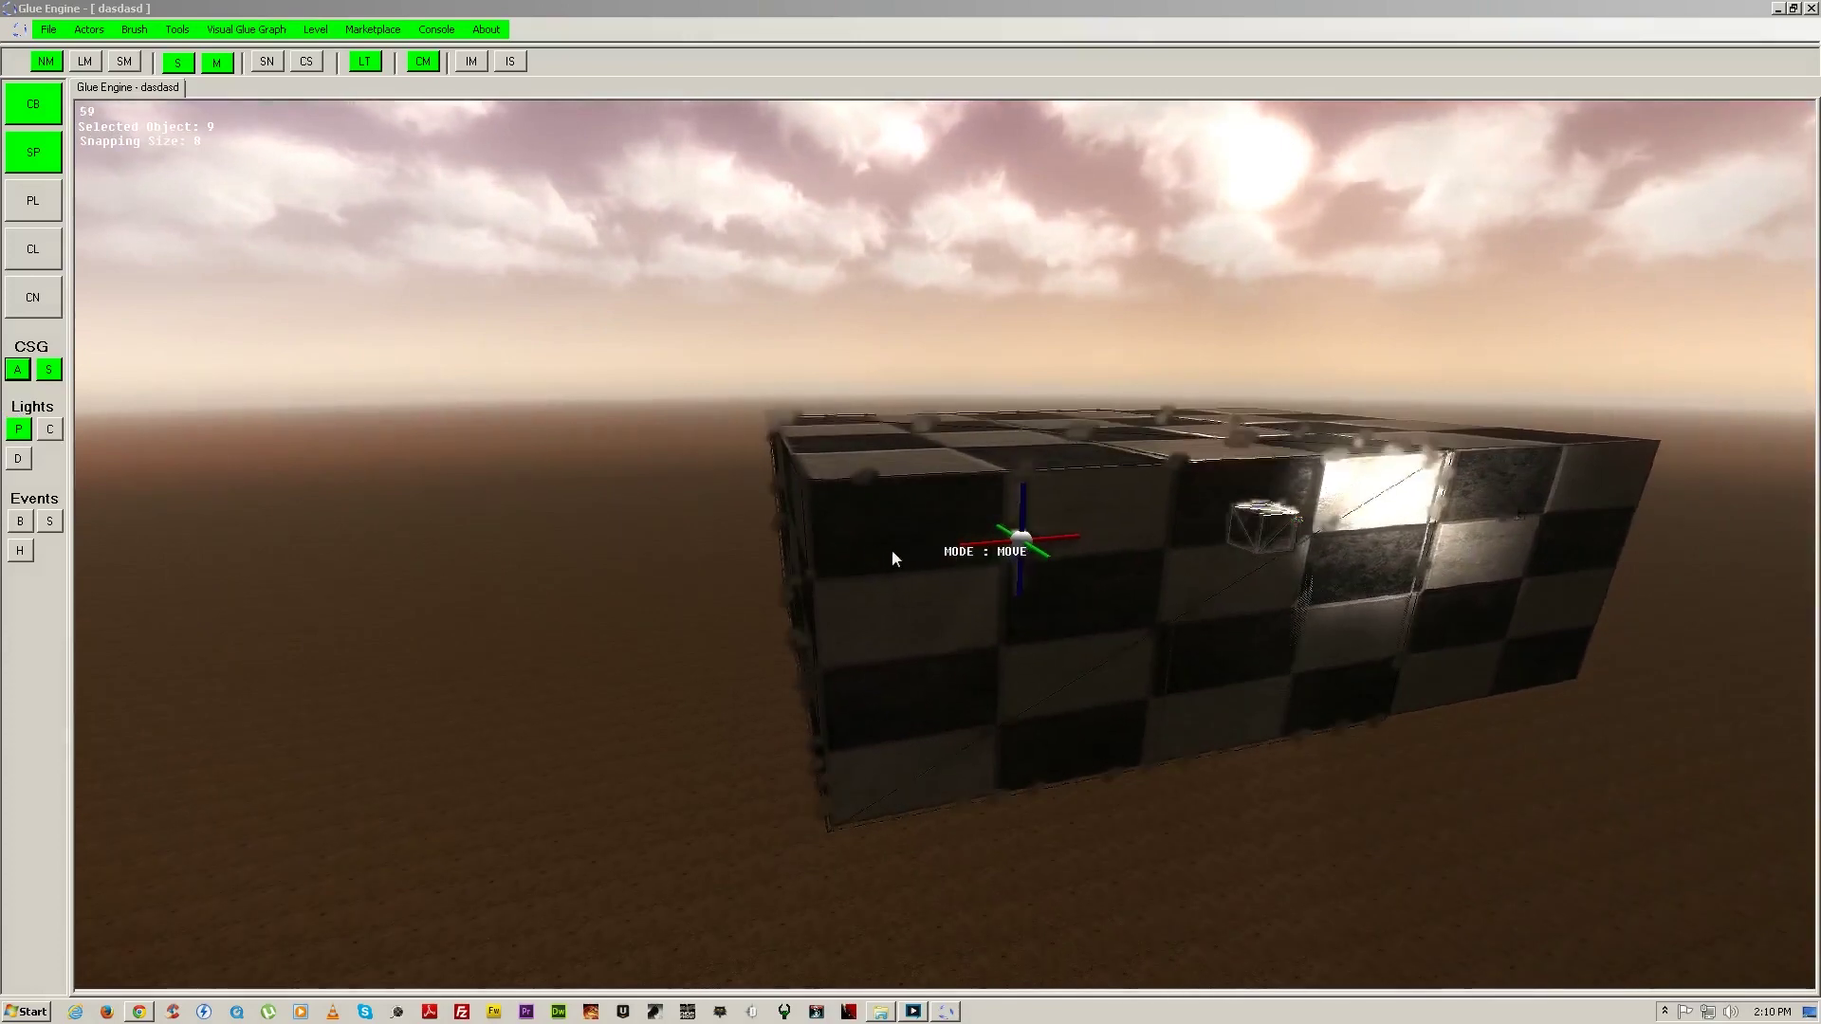
pyautogui.moveTo(1018, 520); pyautogui.dragTo(1017, 579)
pyautogui.moveTo(1017, 578); pyautogui.dragTo(954, 378, button='right')
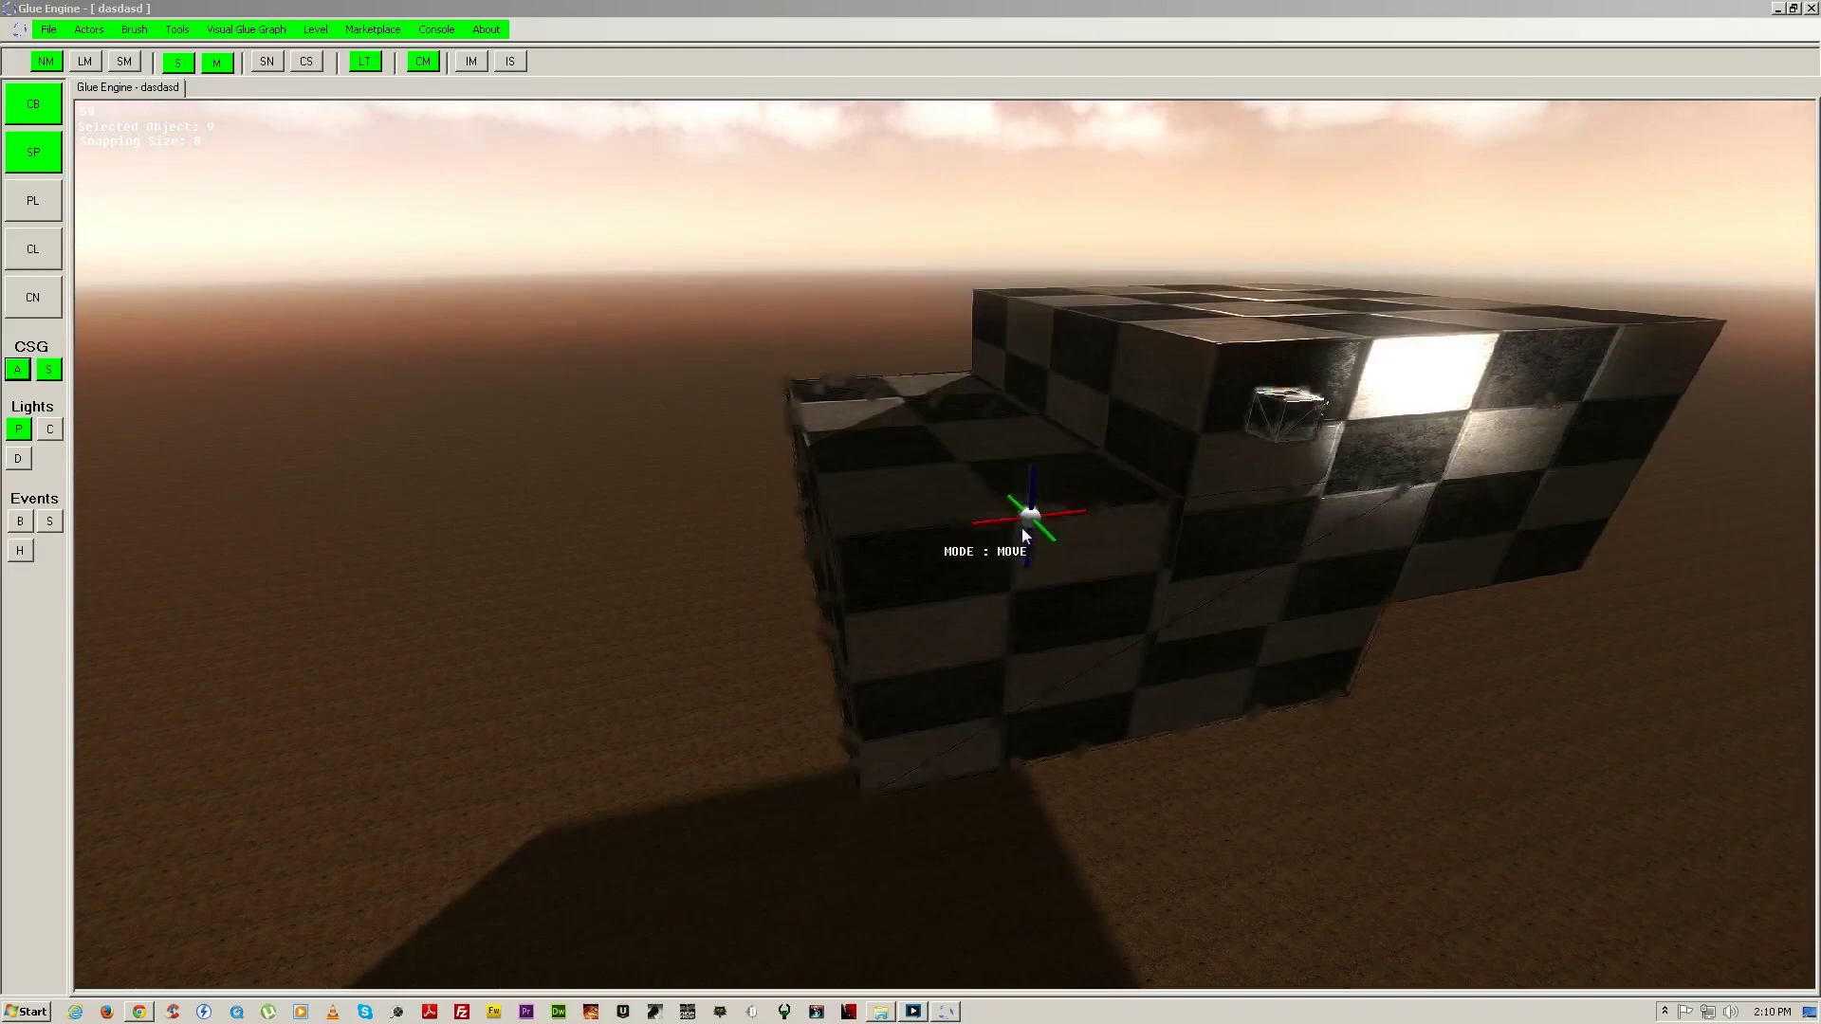
pyautogui.moveTo(976, 523); pyautogui.dragTo(543, 551)
pyautogui.moveTo(787, 539); pyautogui.dragTo(601, 601)
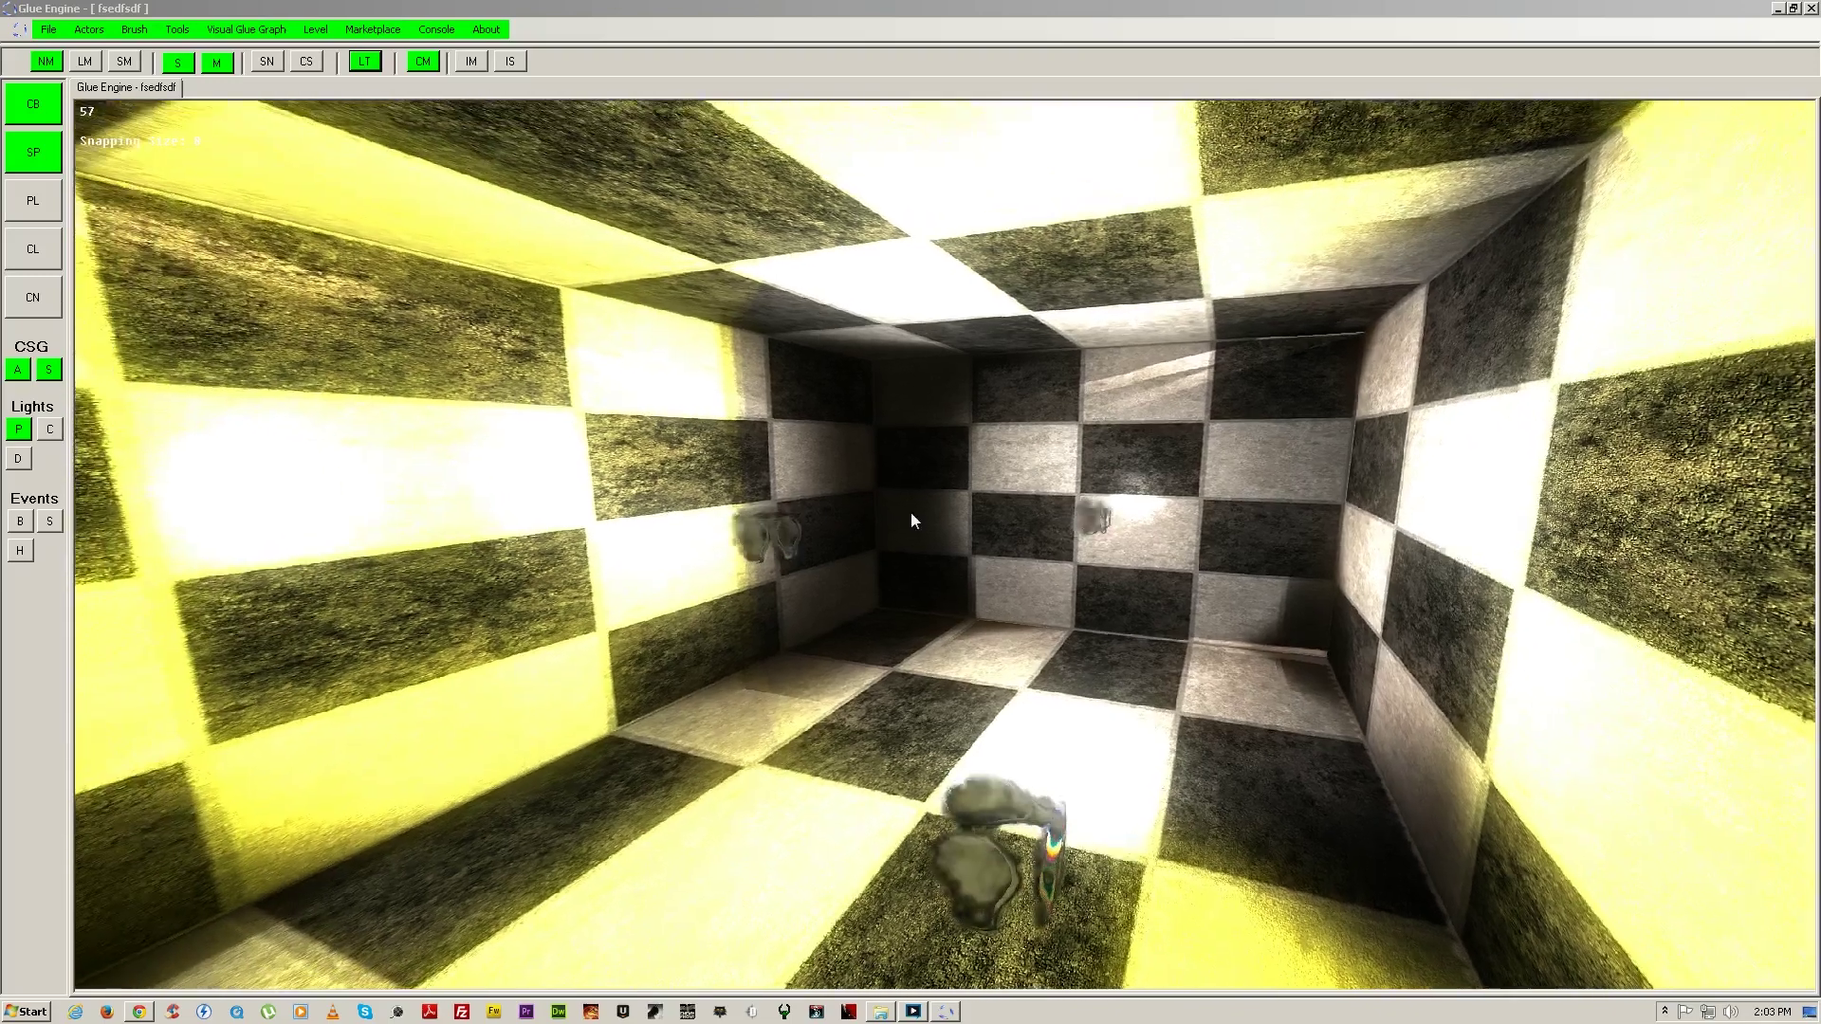
# Step: View the fsedfsdf level's scene information, including object count, ambient level and scene name, and close it
pyautogui.click(410, 7)
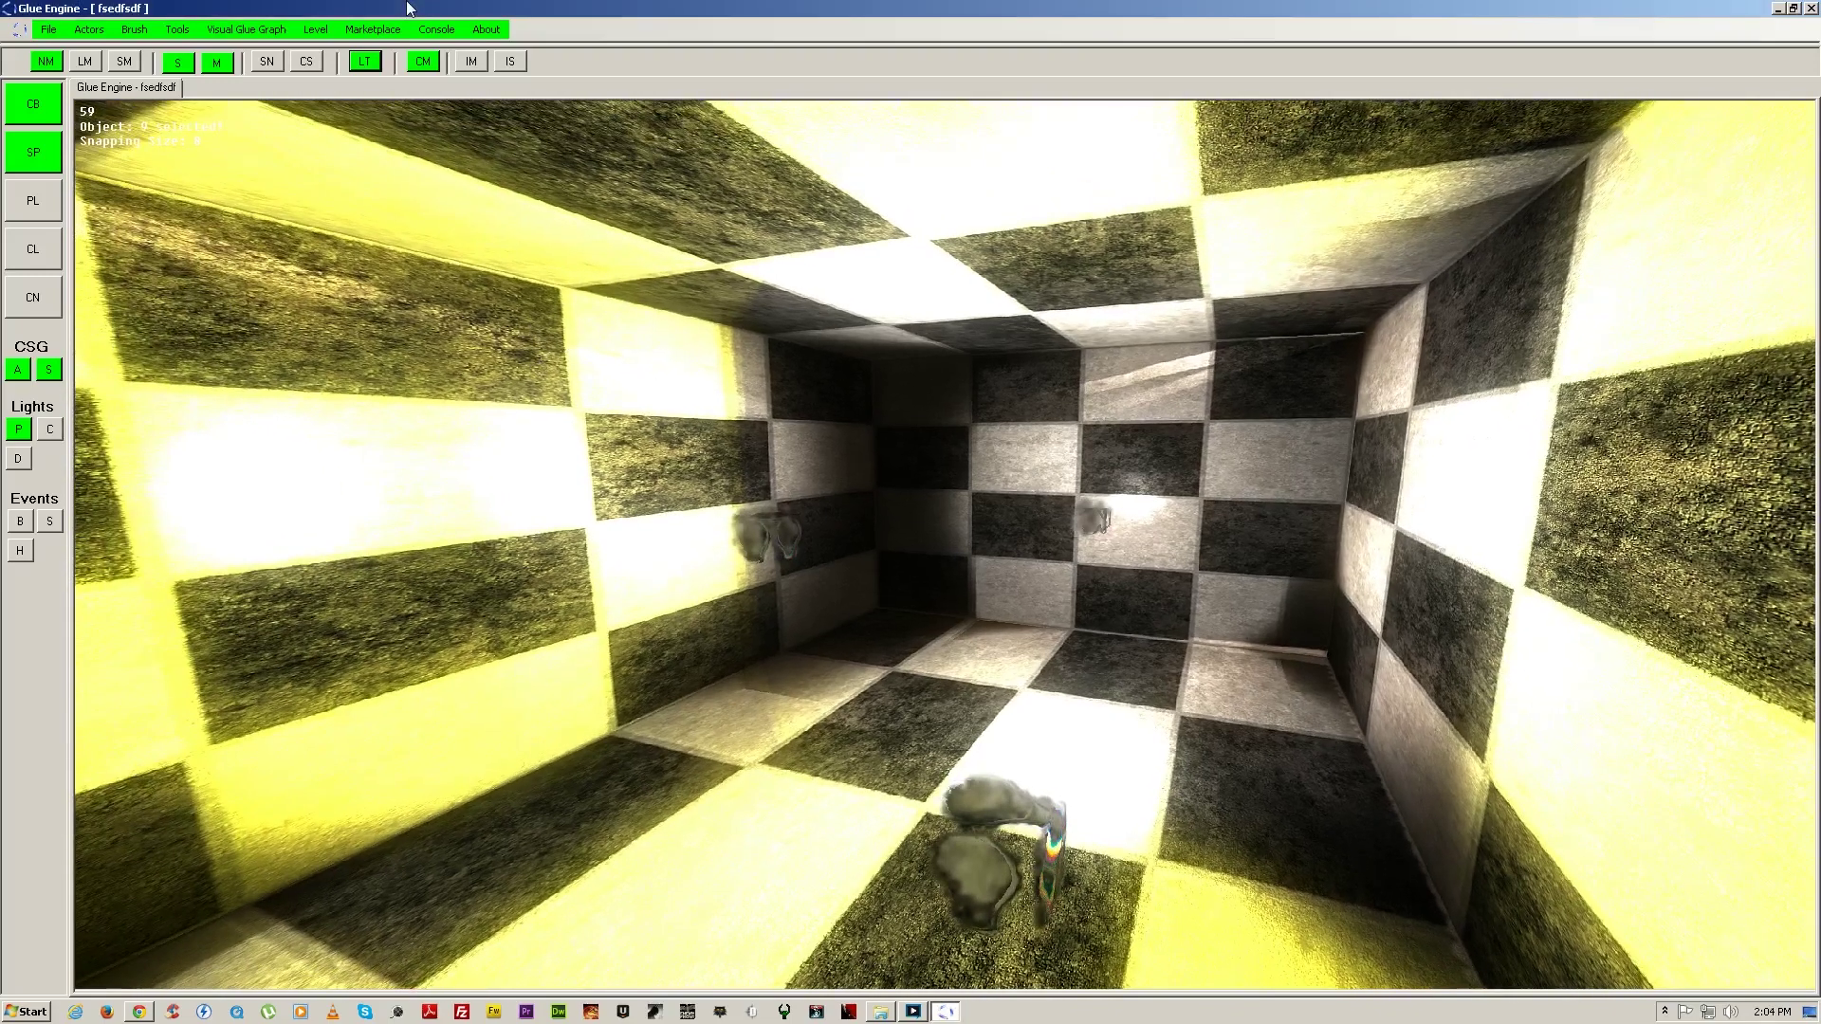
pyautogui.click(315, 29)
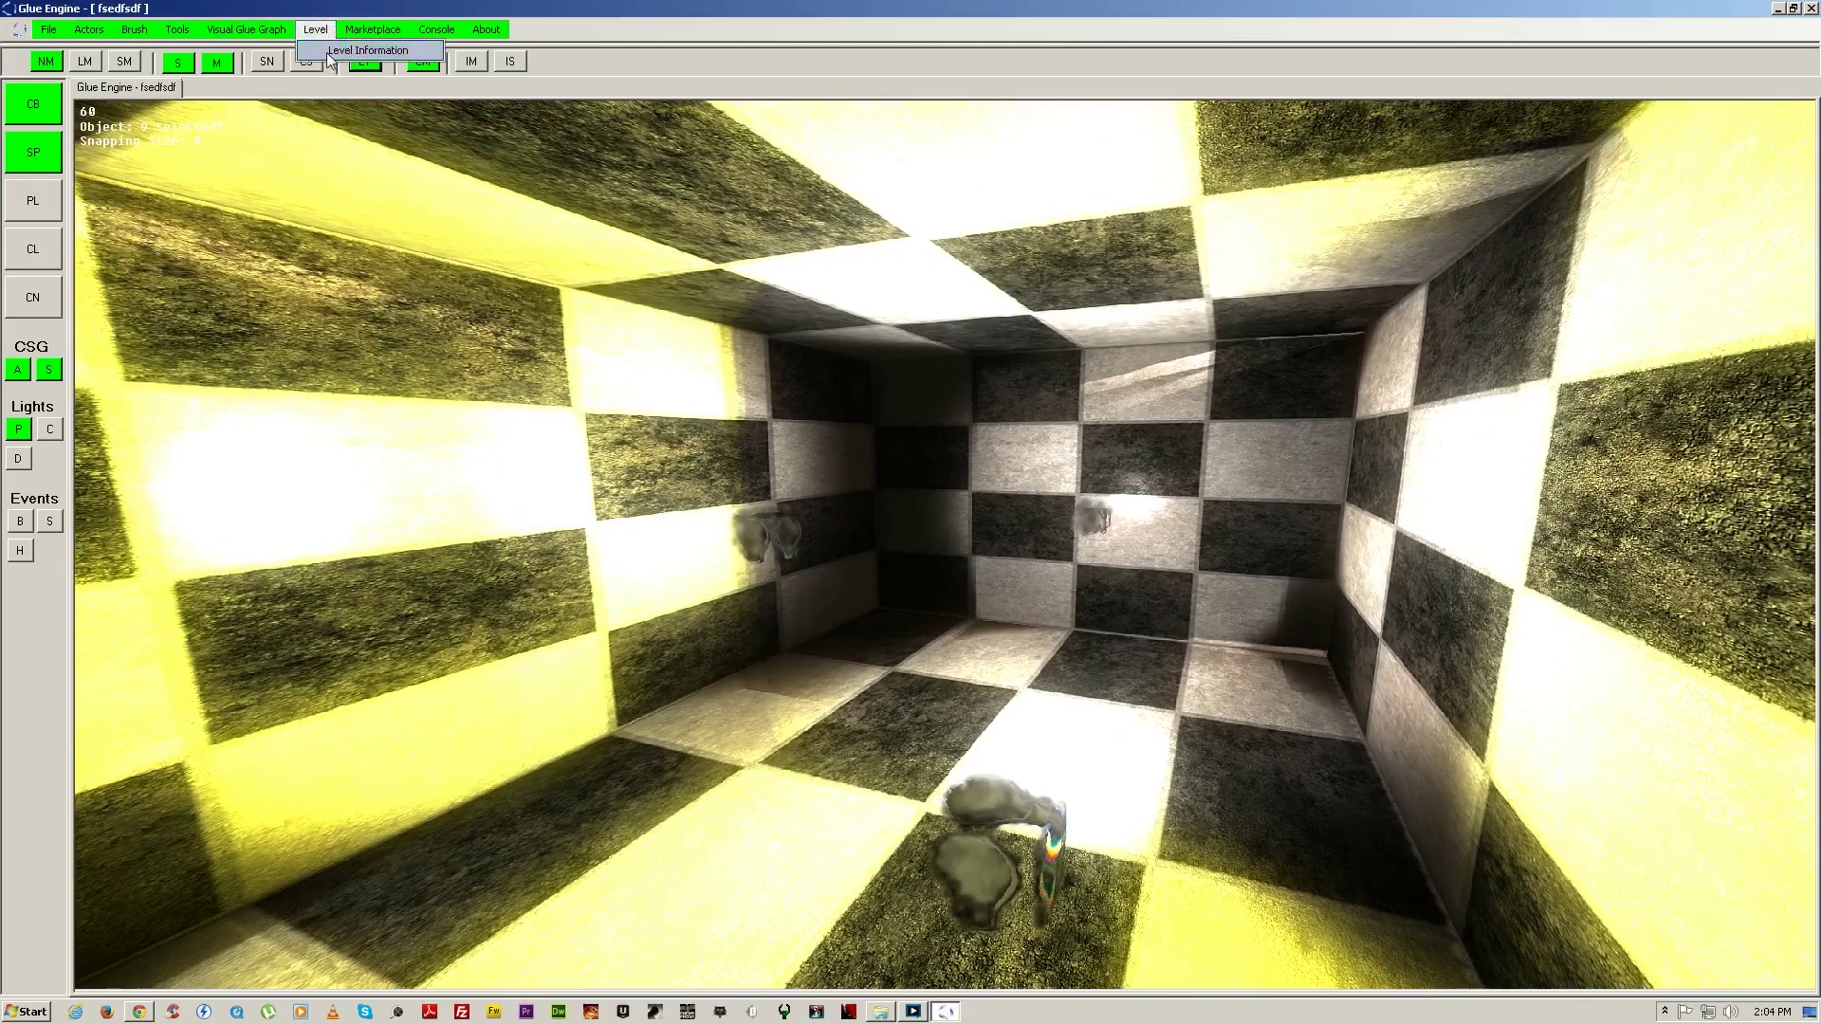
pyautogui.click(360, 50)
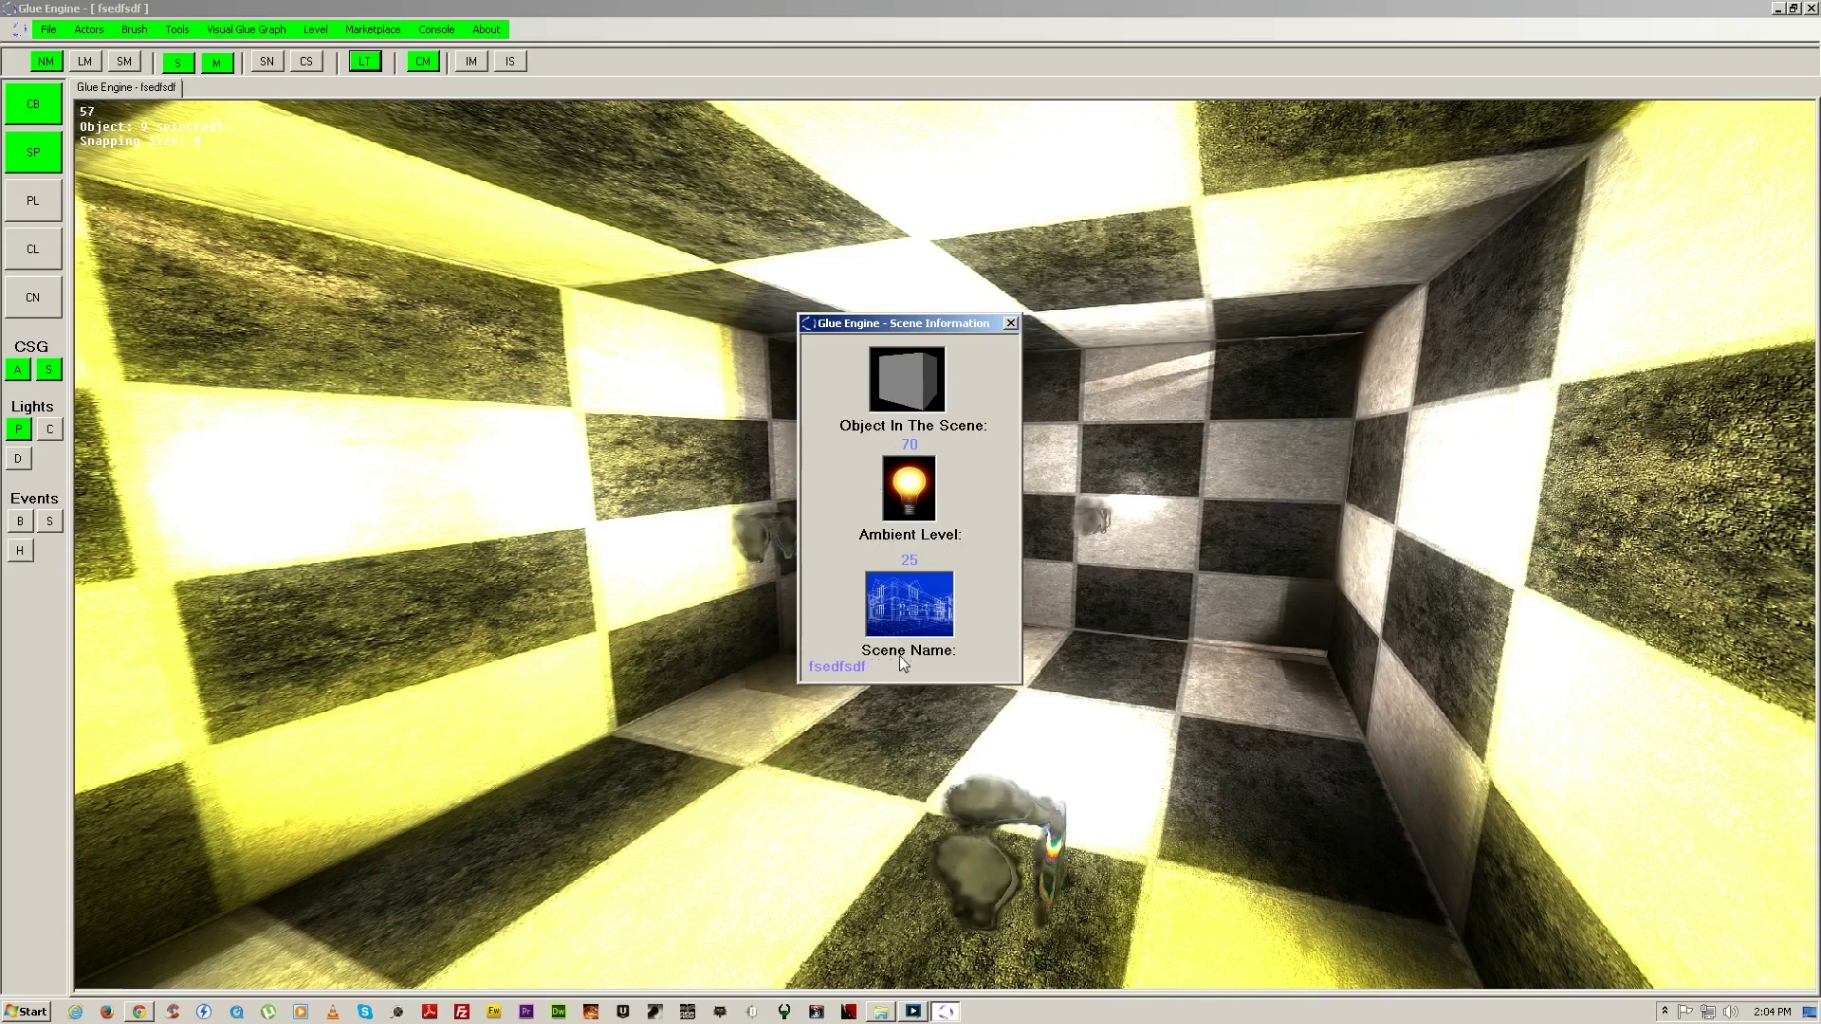
pyautogui.click(1010, 324)
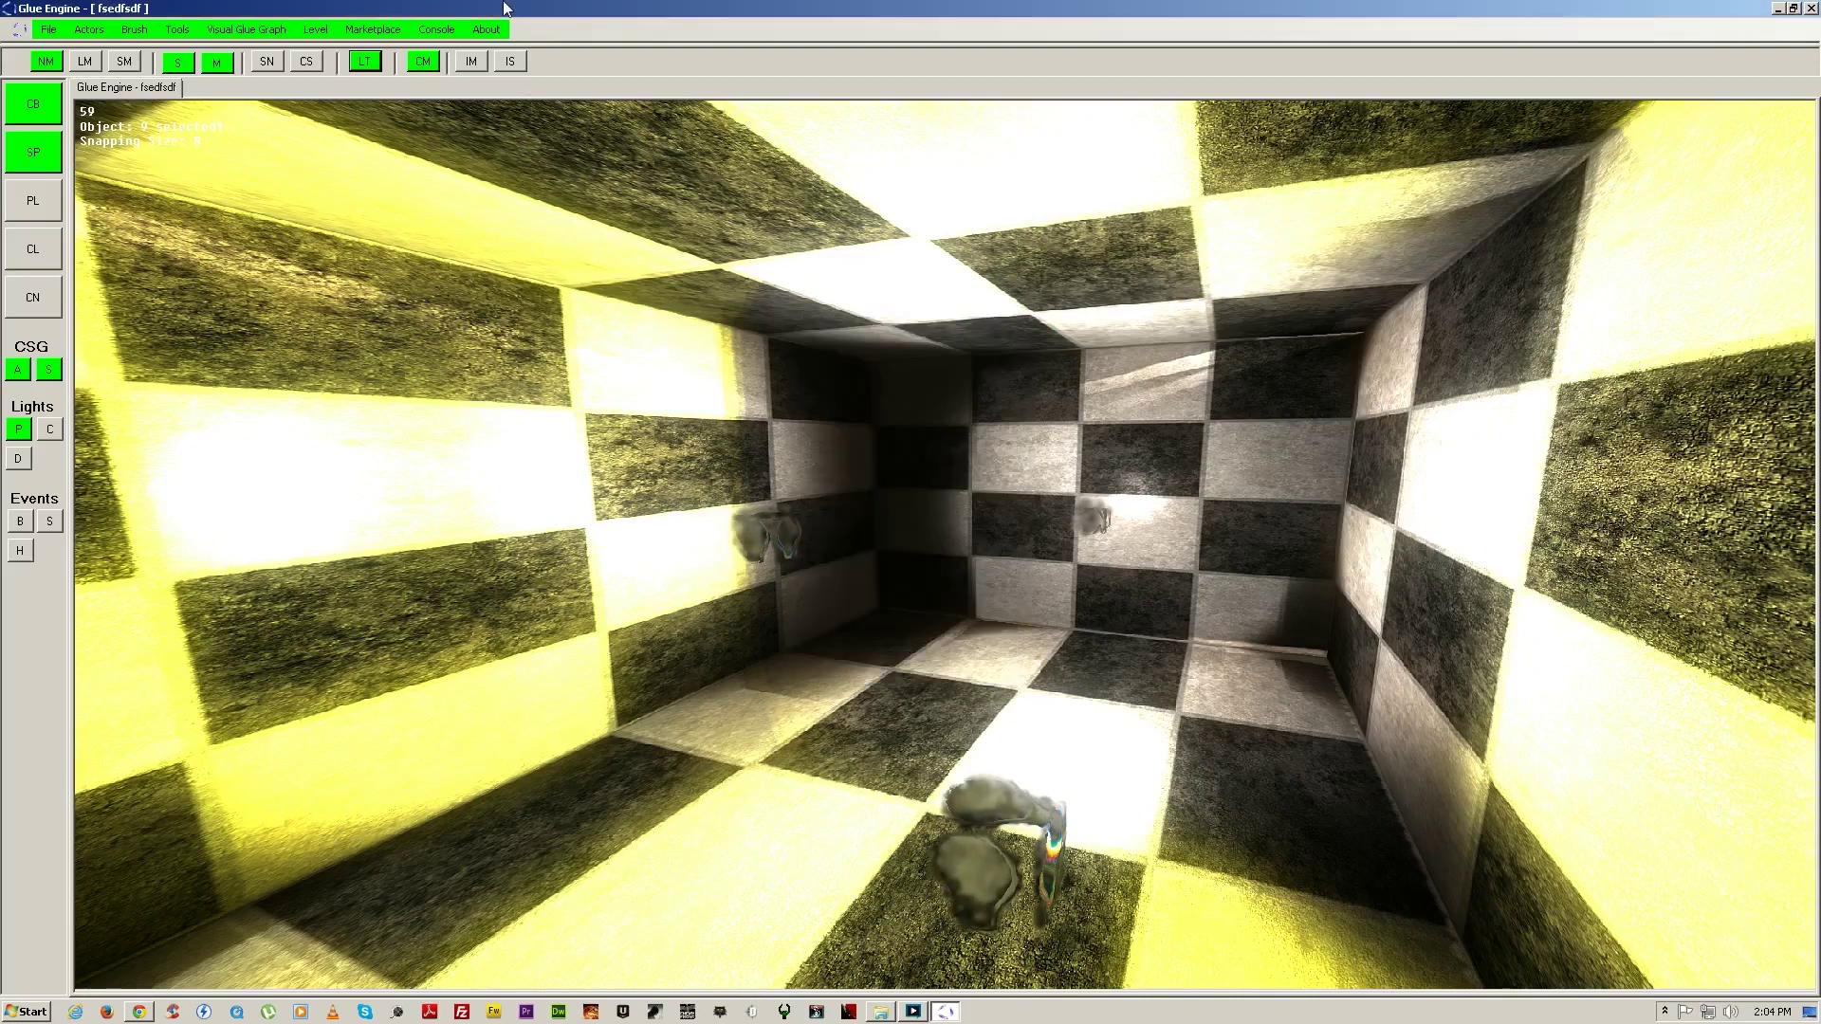
# Step: View the editor's hardware information and its software information
pyautogui.click(485, 29)
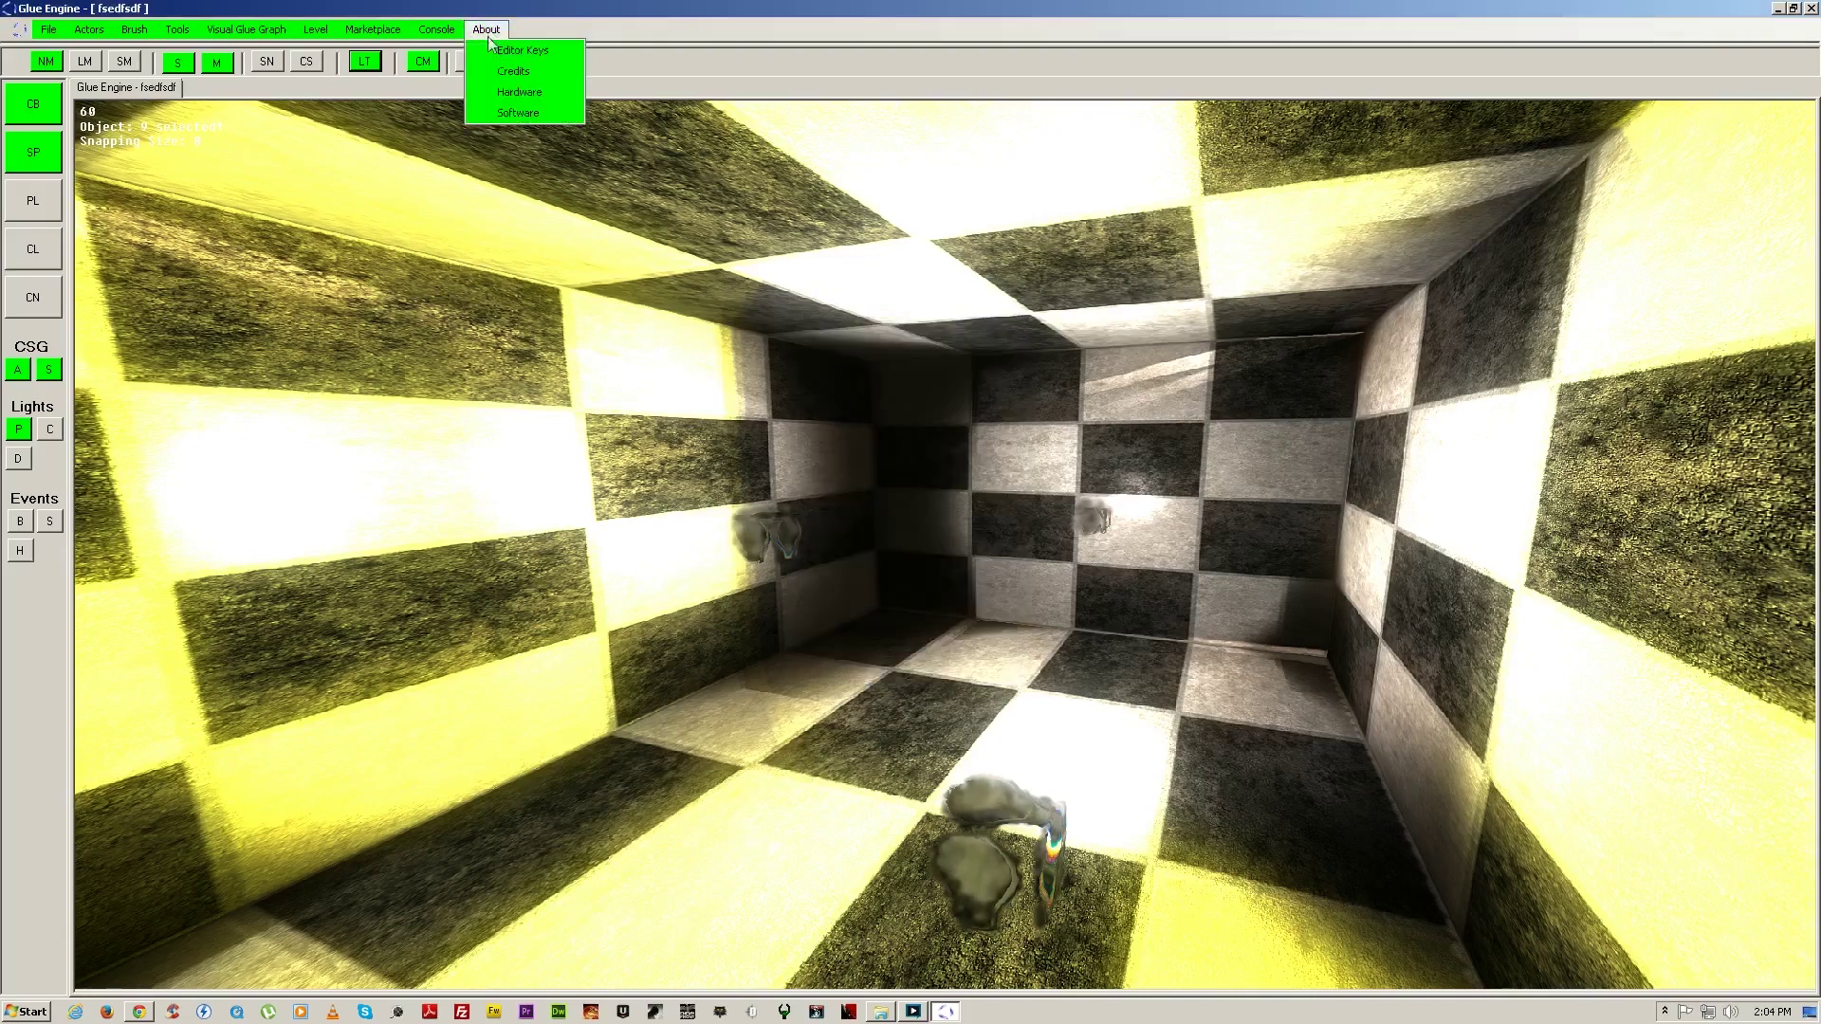
pyautogui.click(537, 95)
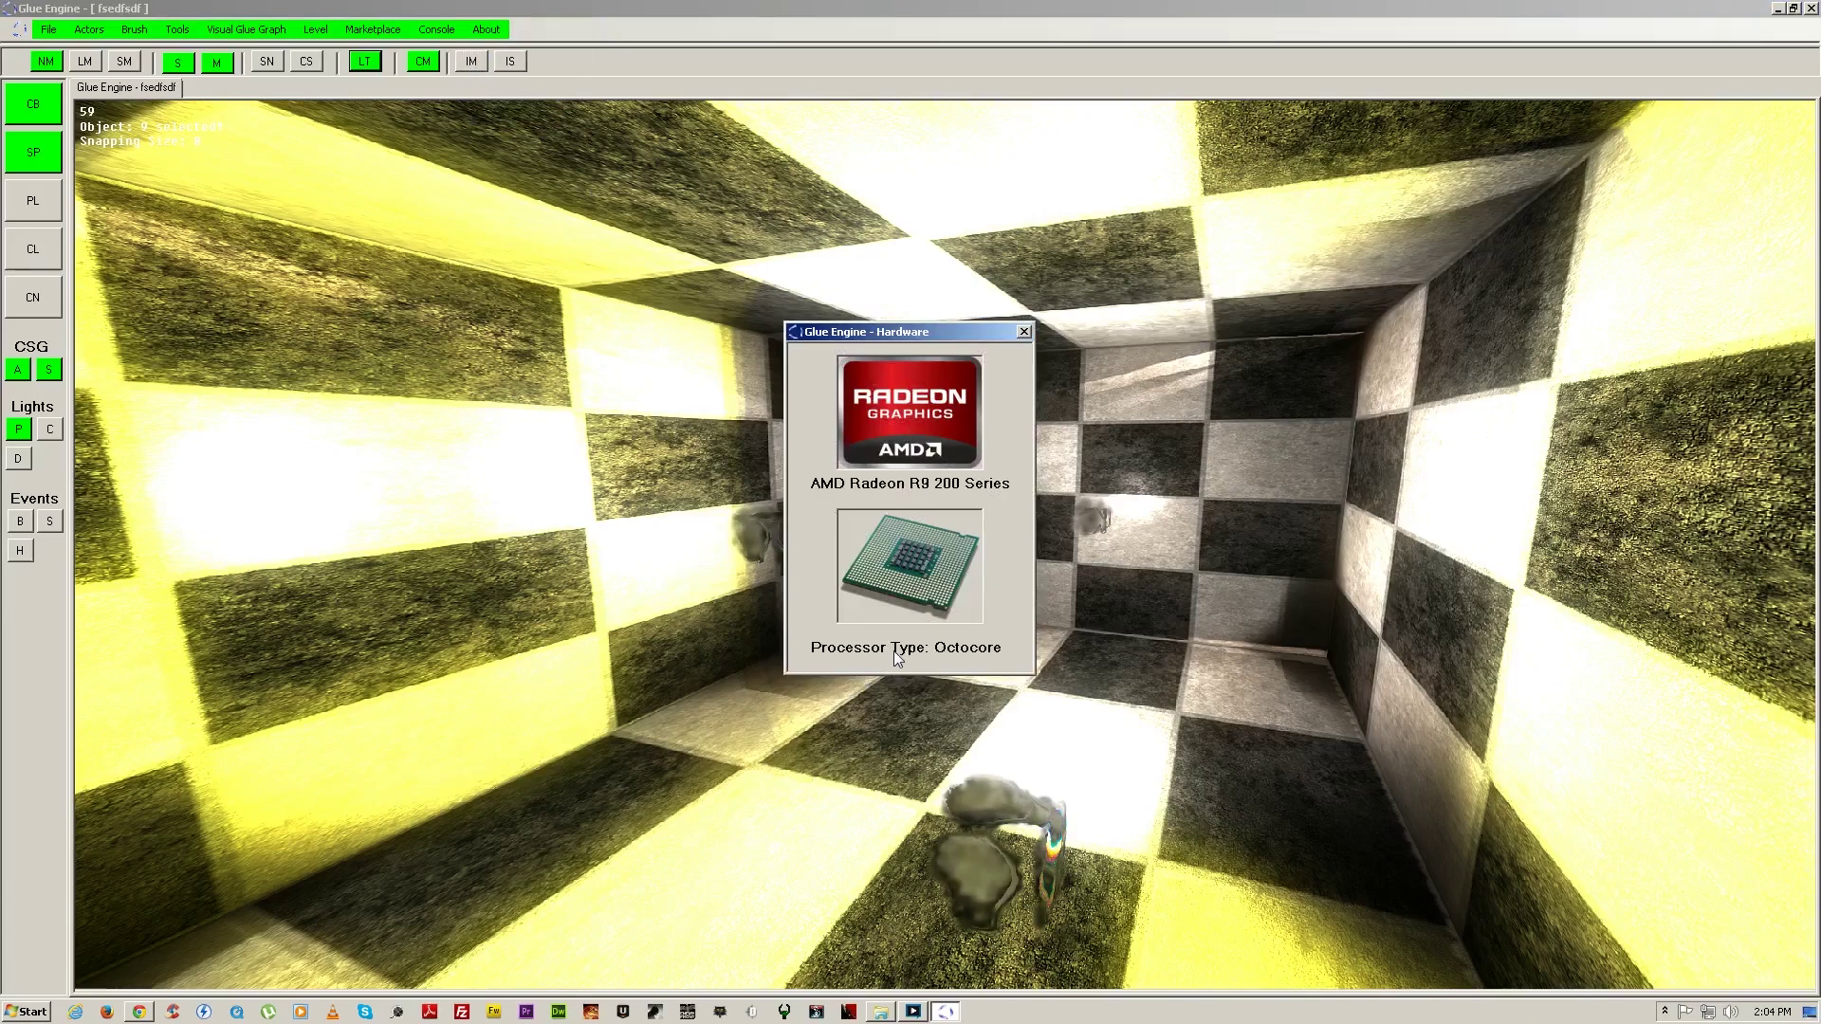
pyautogui.click(1024, 332)
pyautogui.click(493, 33)
pyautogui.click(518, 108)
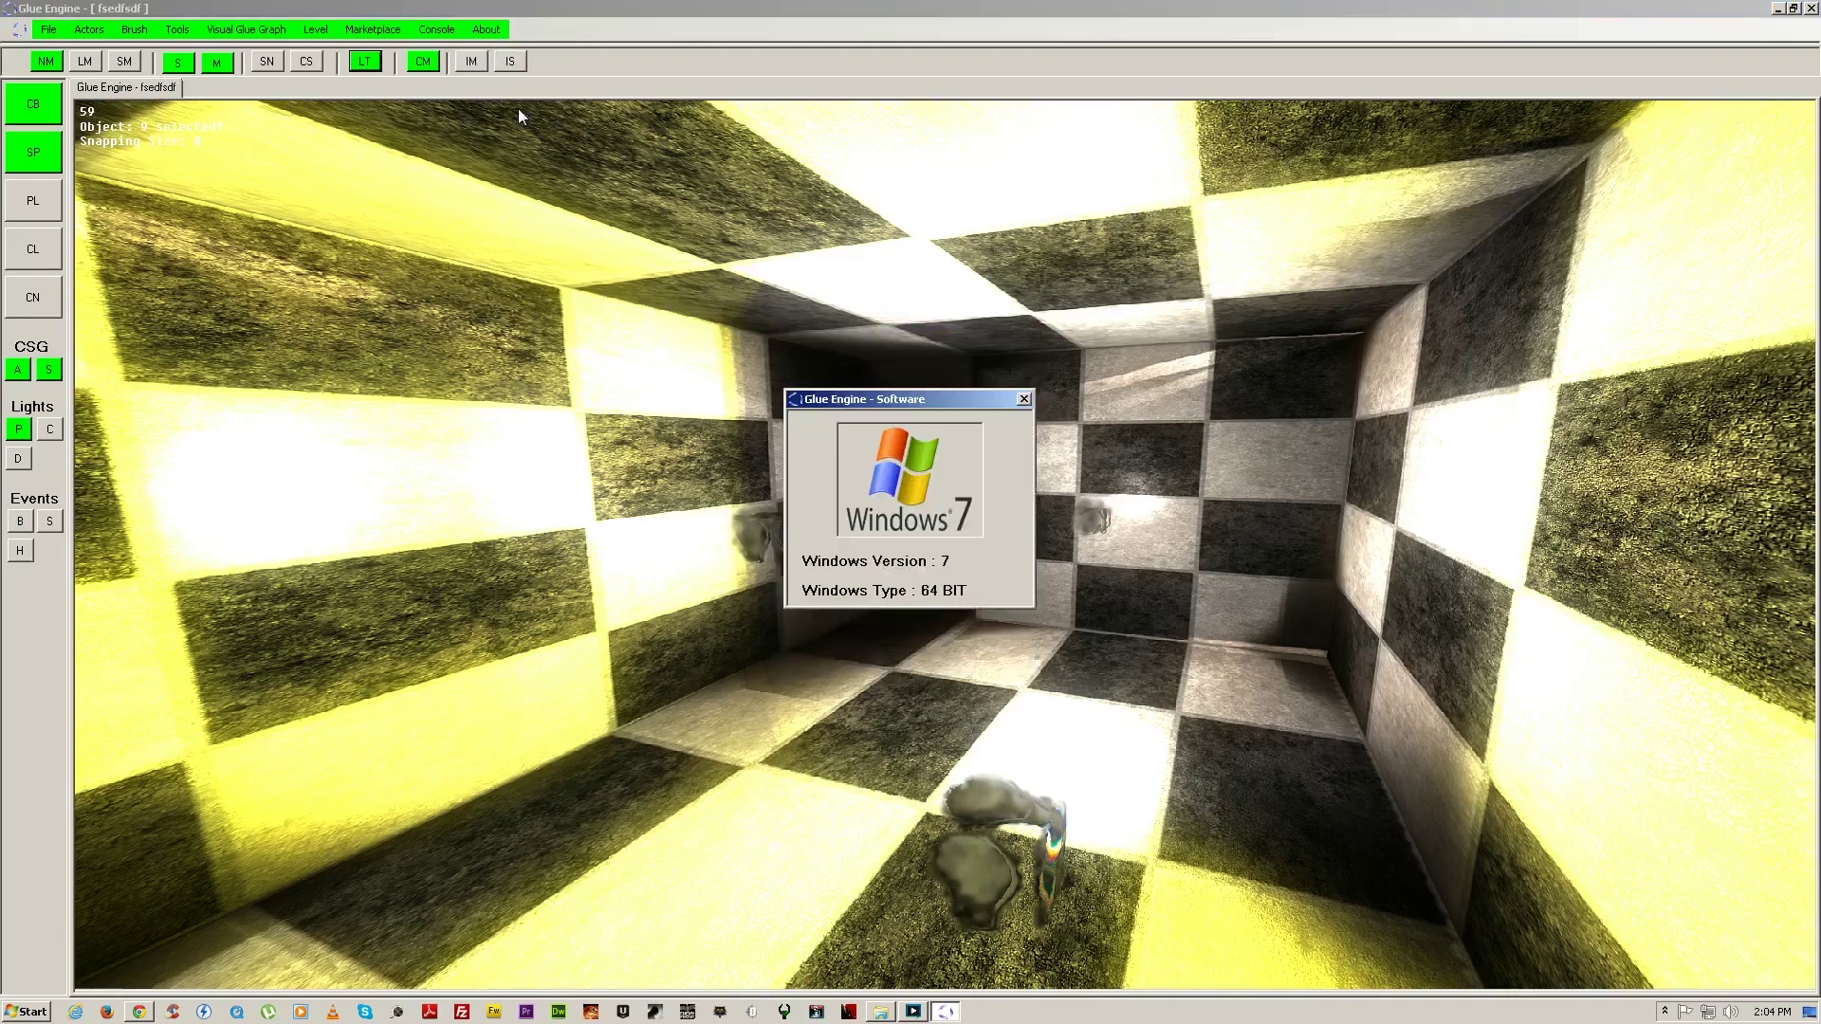